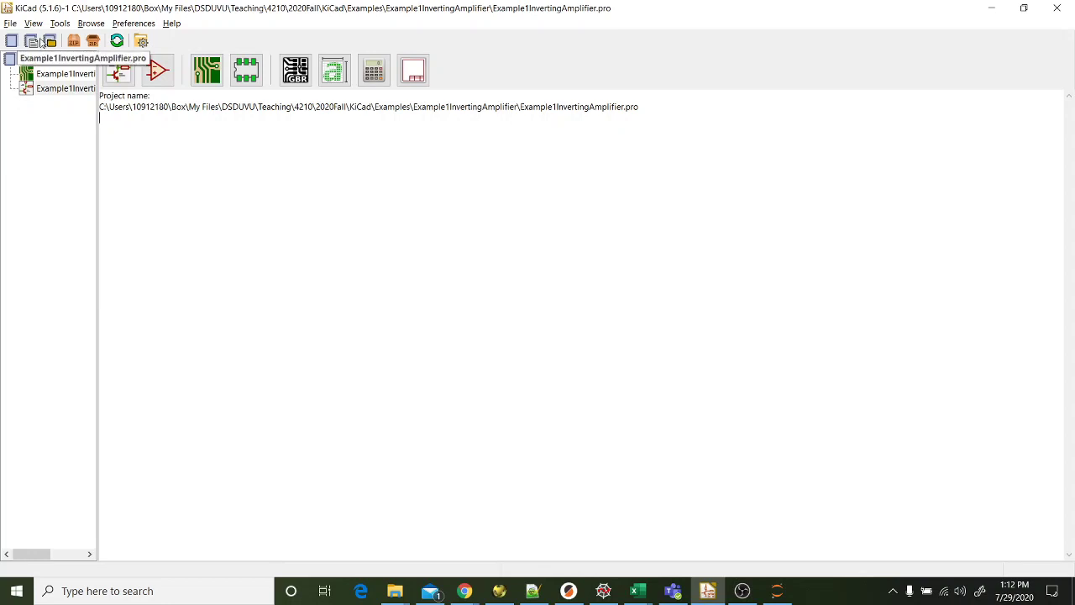
Step: Create a new project named ExampleInvertingAmplifier in the Examples folder
click(10, 25)
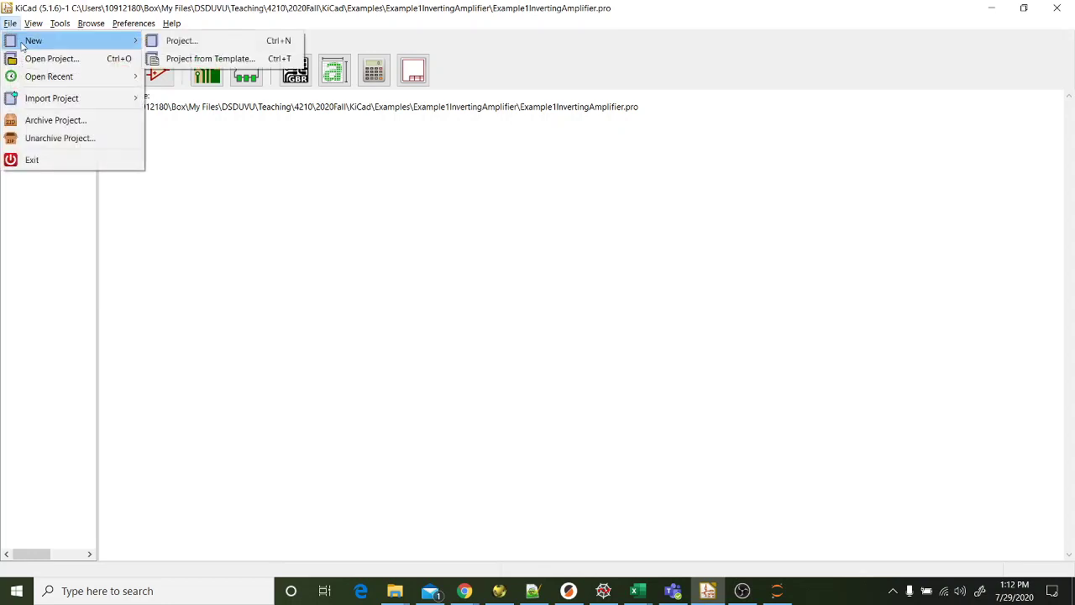
mouse_move(176, 28)
mouse_move(10, 29)
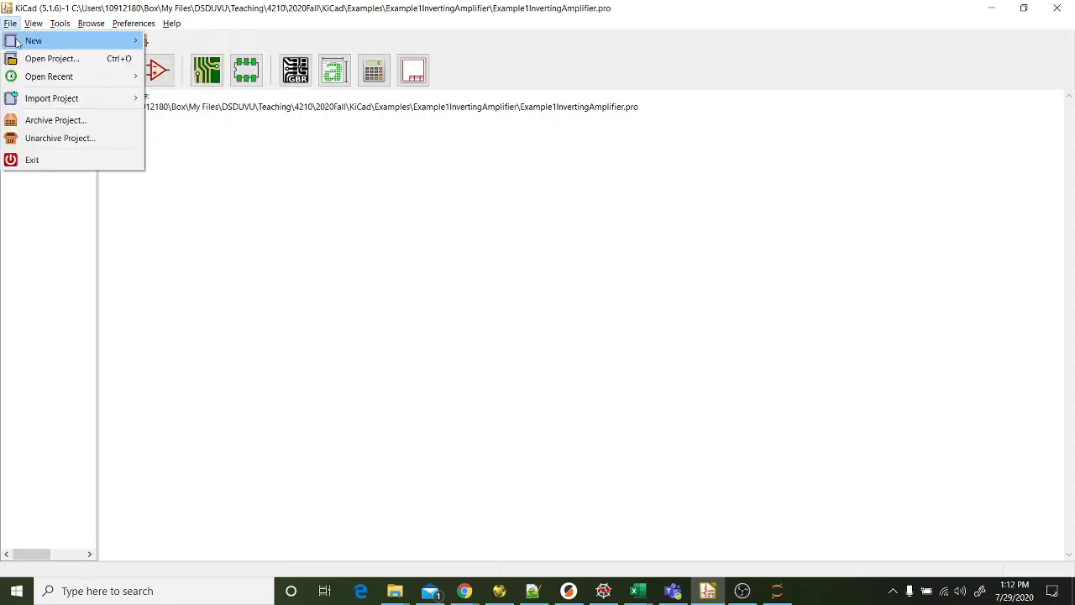
mouse_move(124, 41)
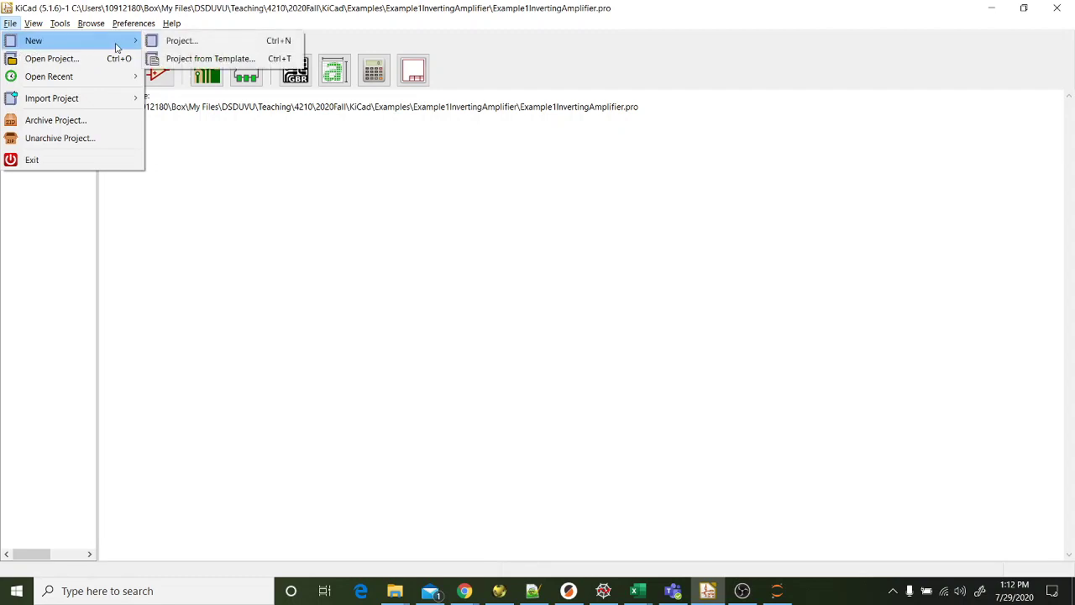
click(177, 41)
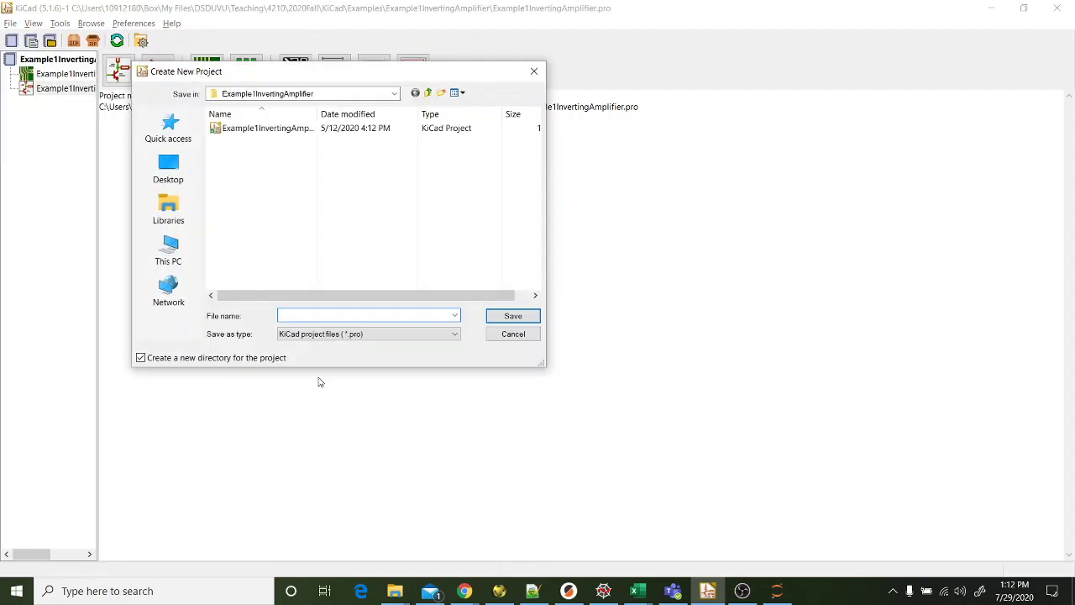
click(428, 92)
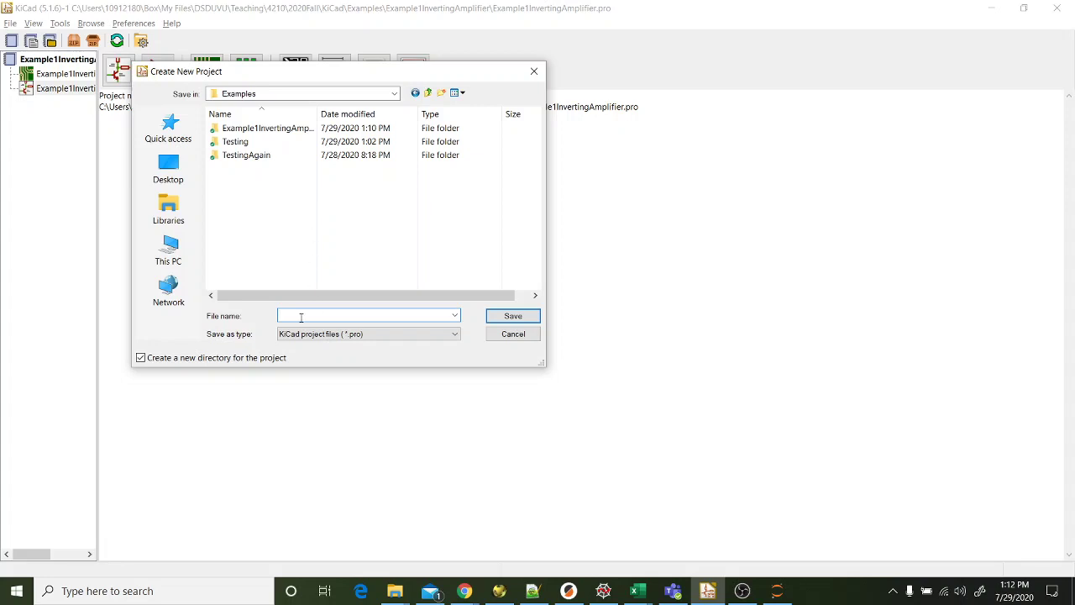
text(ExampleInvertingAmplifier)
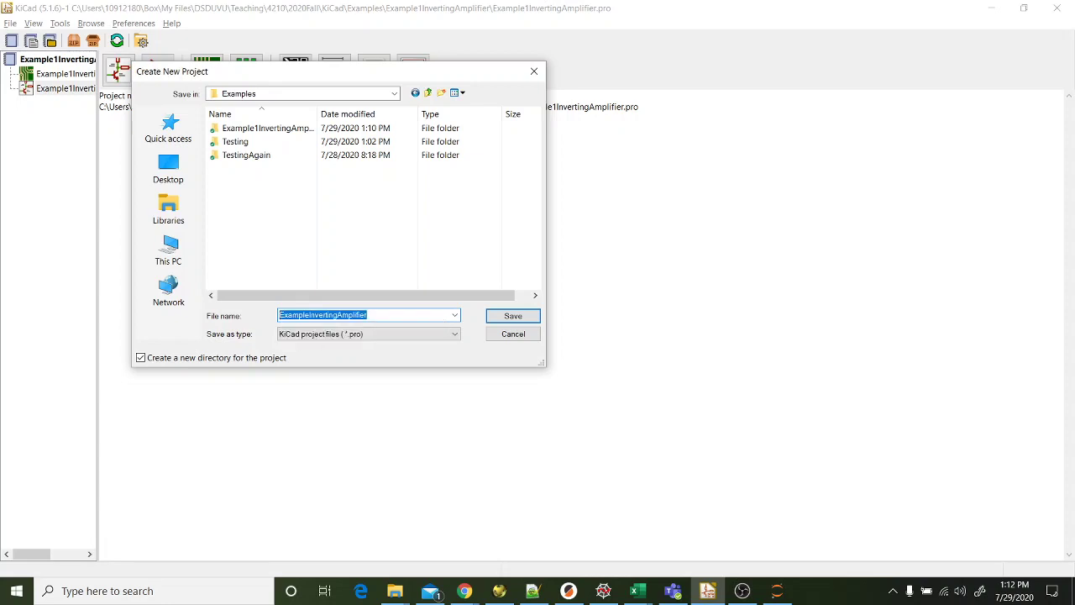
key(Return)
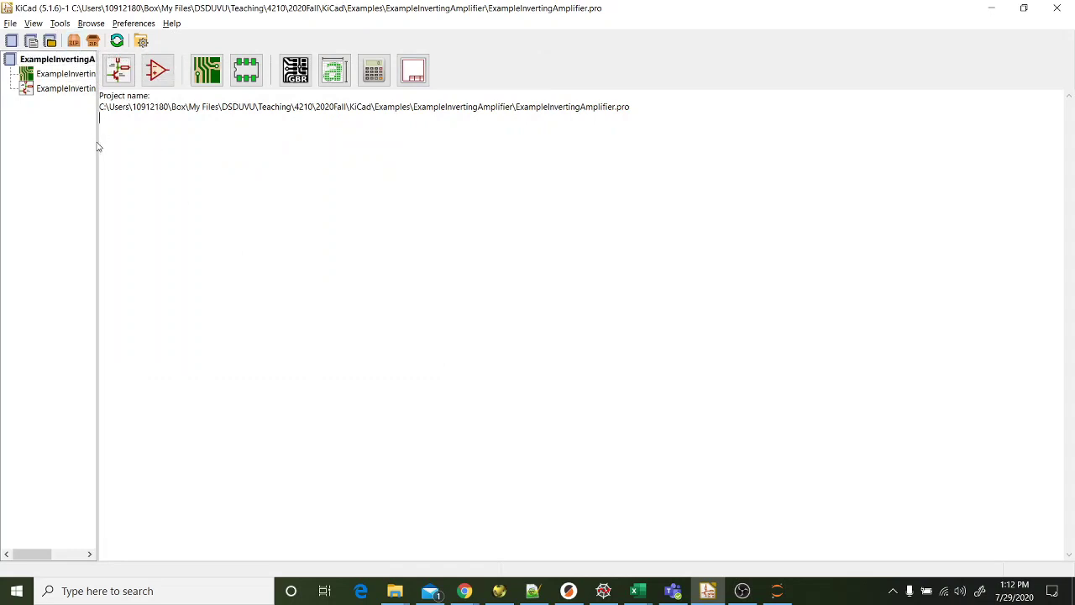
Step: Widen the project tree pane, then narrow it back again
drag(99, 142, 193, 152)
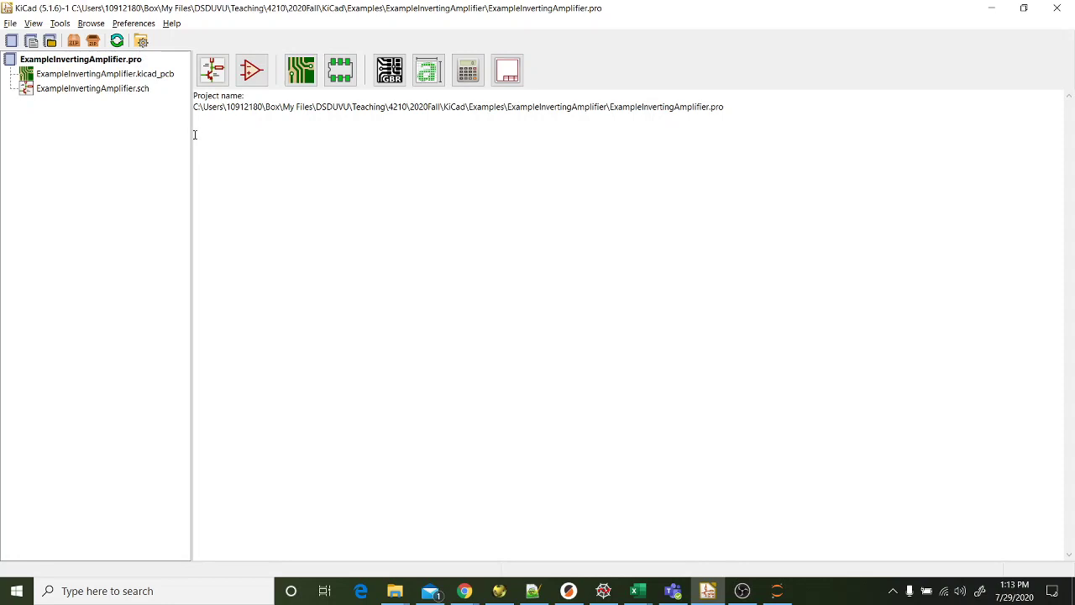
drag(191, 134, 83, 133)
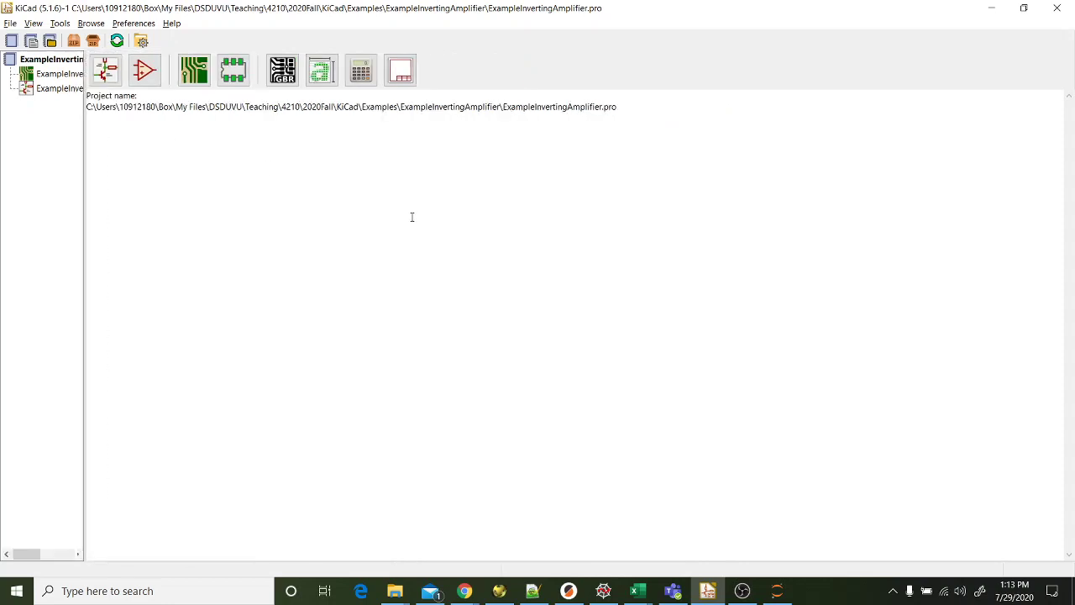
Step: Launch the schematic editor for the project and start placing a symbol via Place > Symbol
click(105, 72)
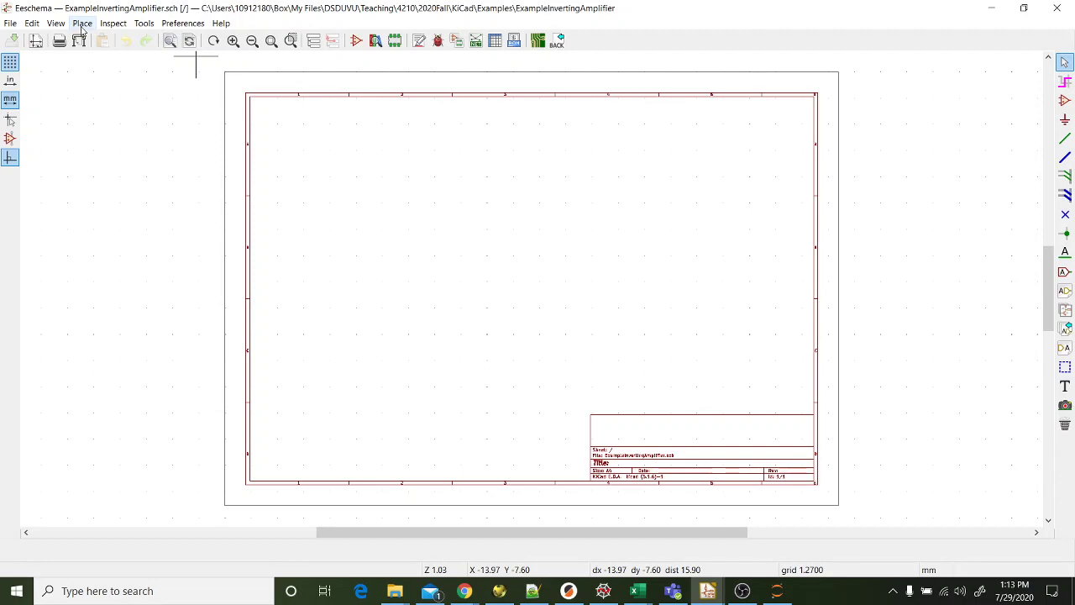
click(82, 23)
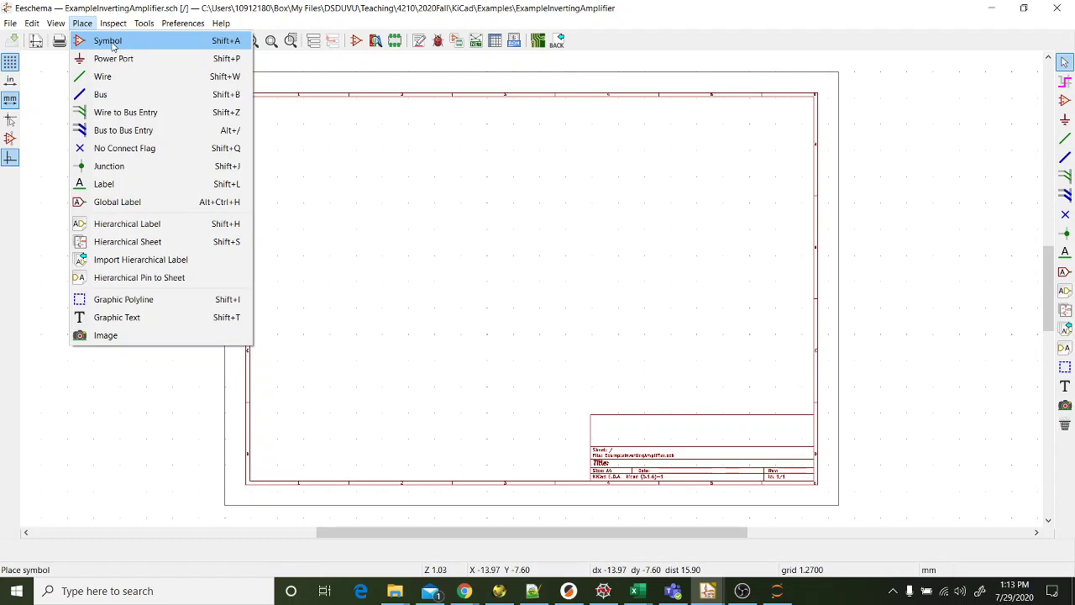
click(110, 42)
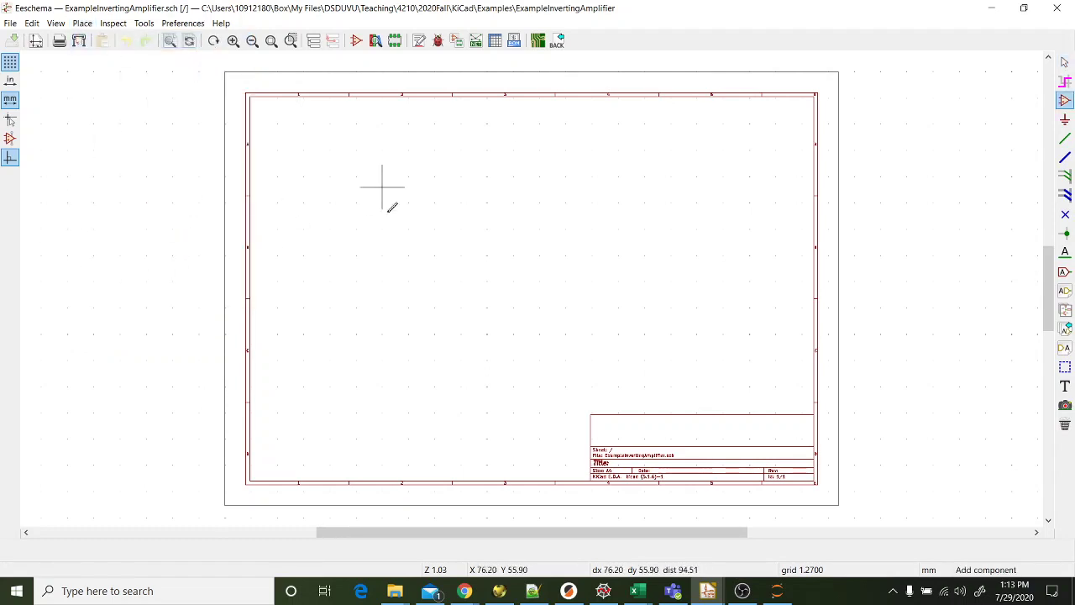
Step: Bring up the symbol chooser from the sheet, shift it down, and filter it for lm358
click(403, 234)
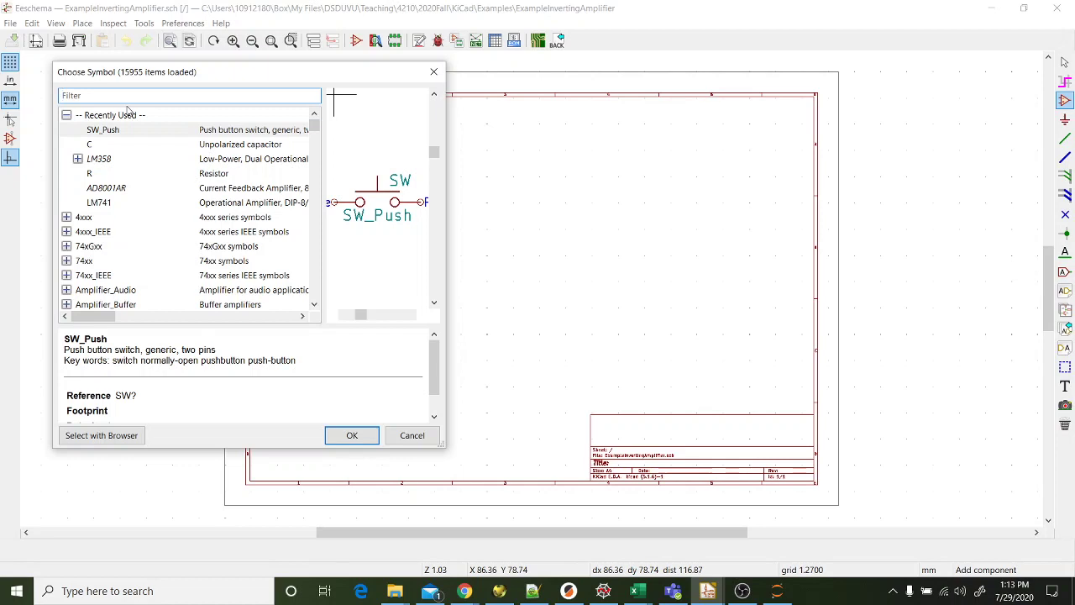
drag(130, 73, 130, 95)
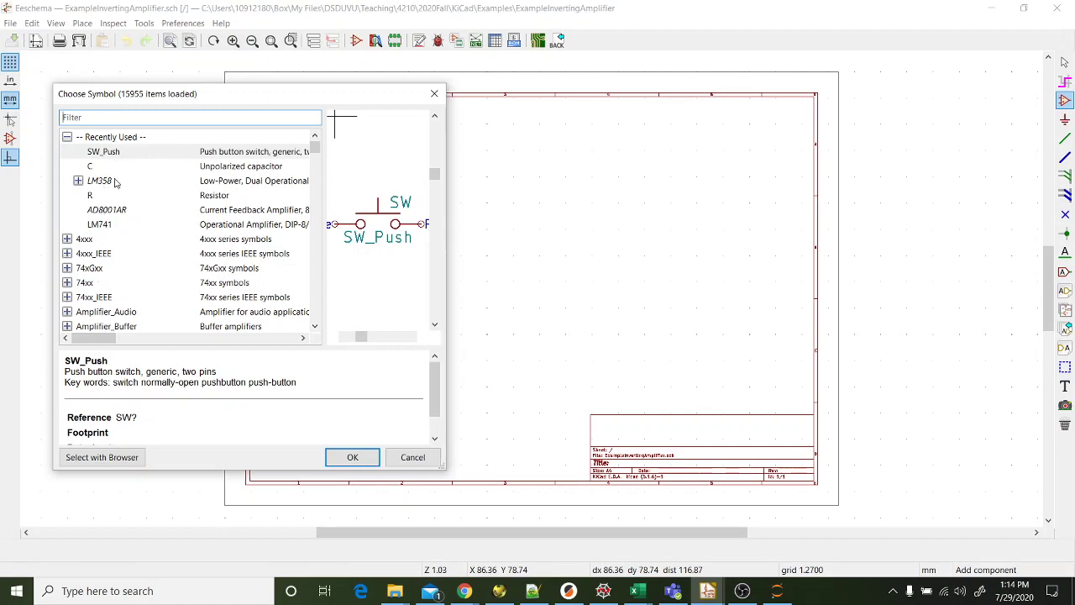
click(105, 119)
text(l)
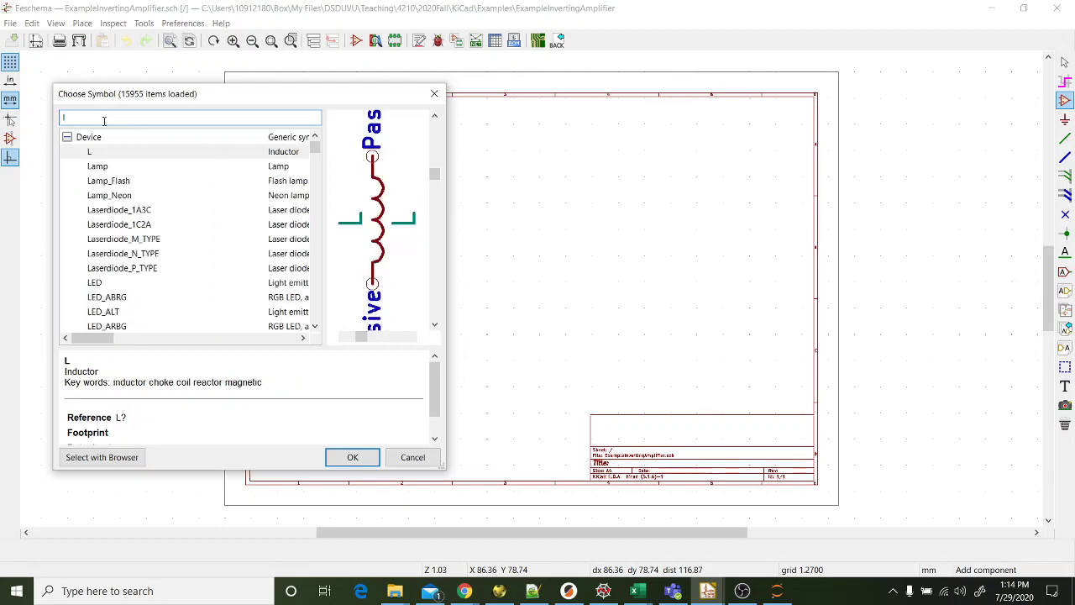
text(m358)
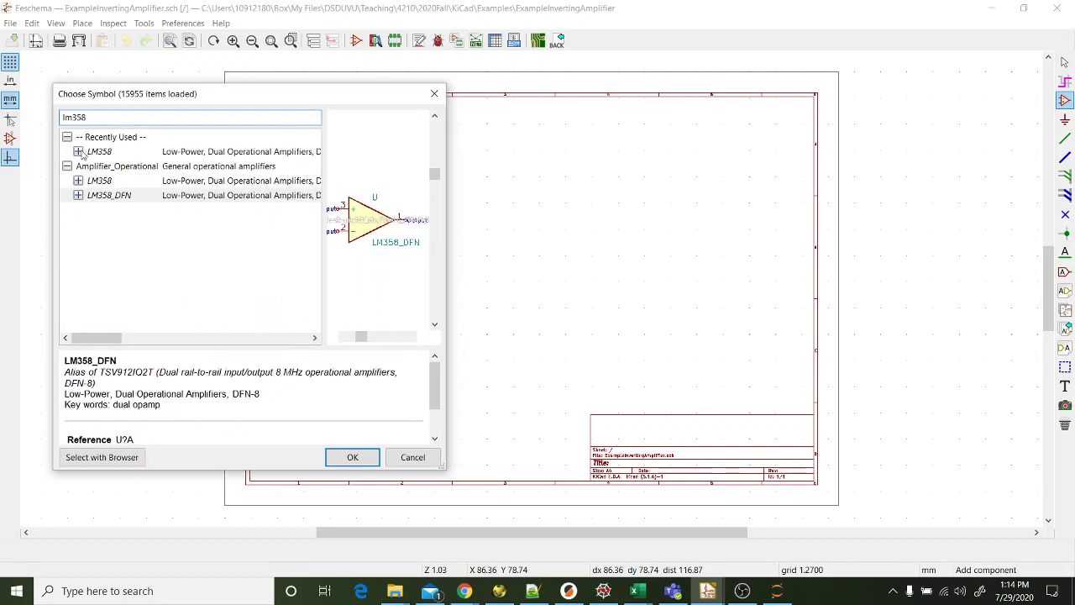
Step: Expand LM358 and compare previews of Units A, B and C, ending on Unit A
click(78, 182)
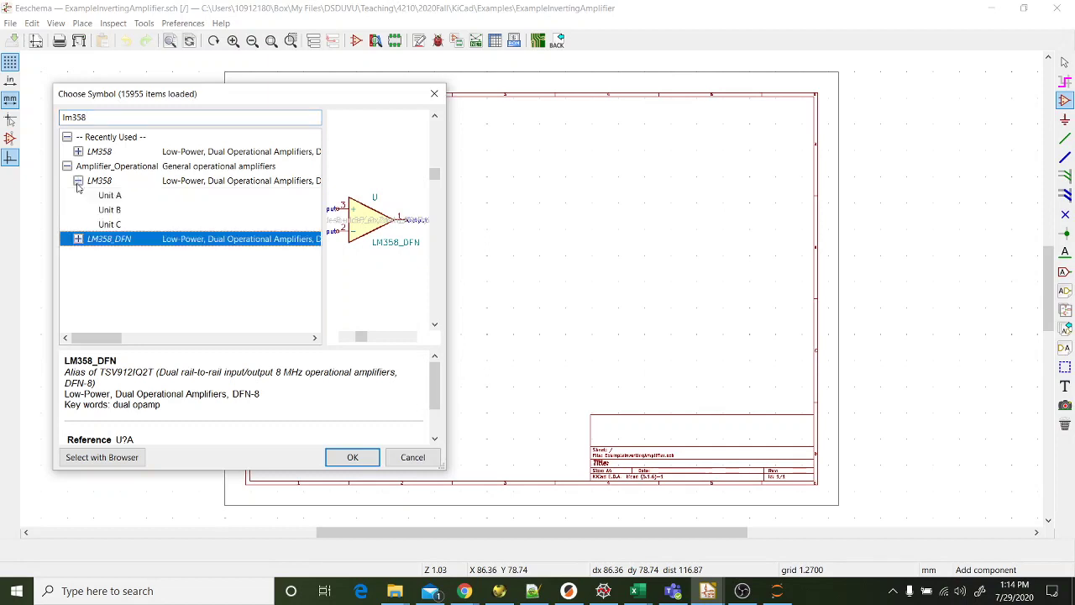
click(107, 199)
click(109, 211)
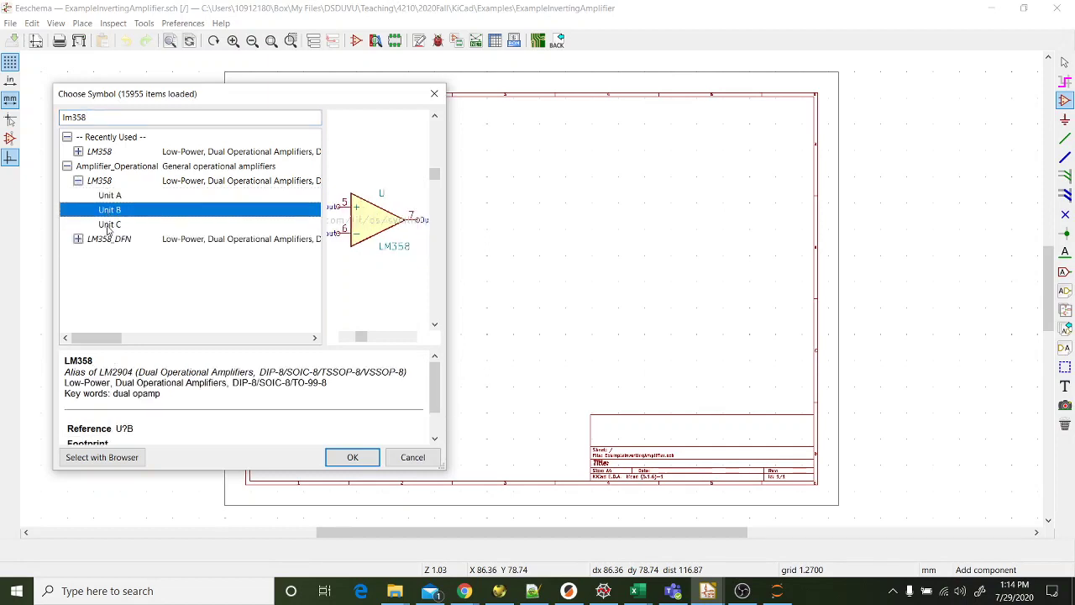
click(110, 227)
click(113, 214)
click(120, 197)
click(114, 211)
click(115, 227)
click(119, 212)
click(119, 196)
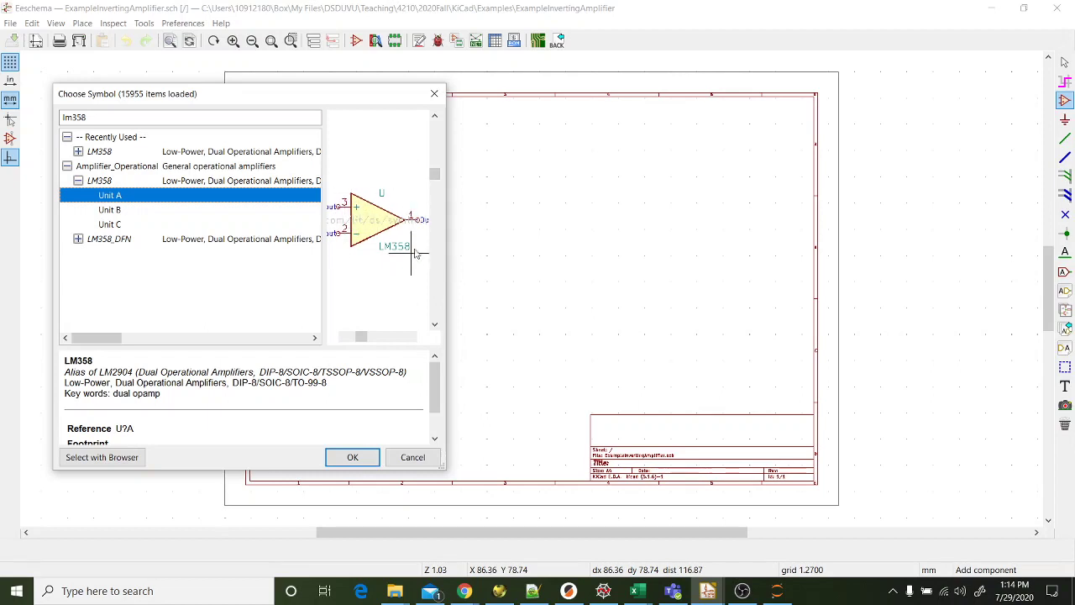
click(116, 211)
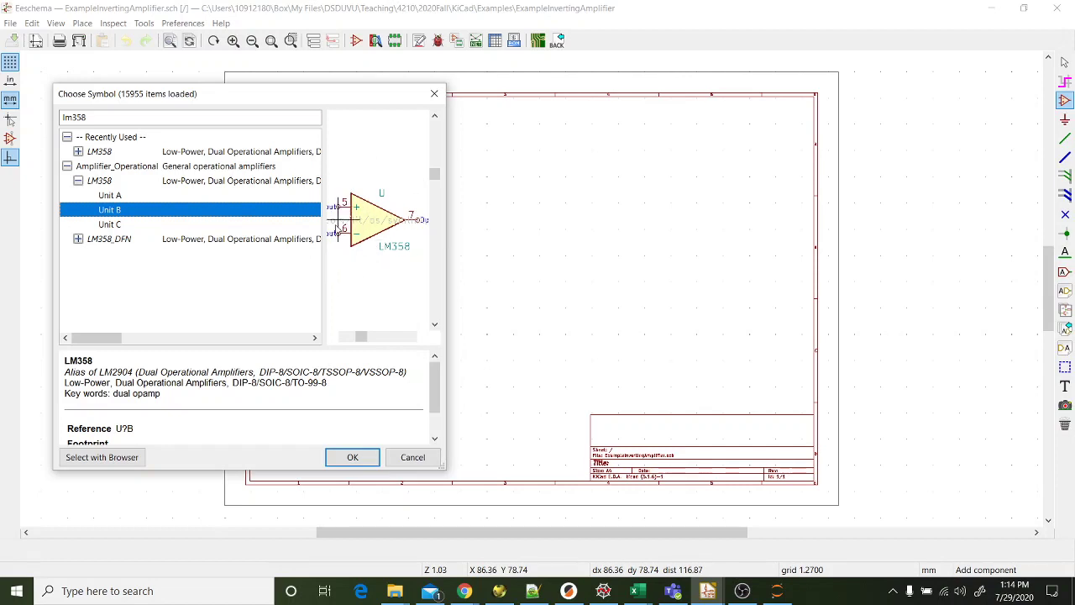
click(106, 225)
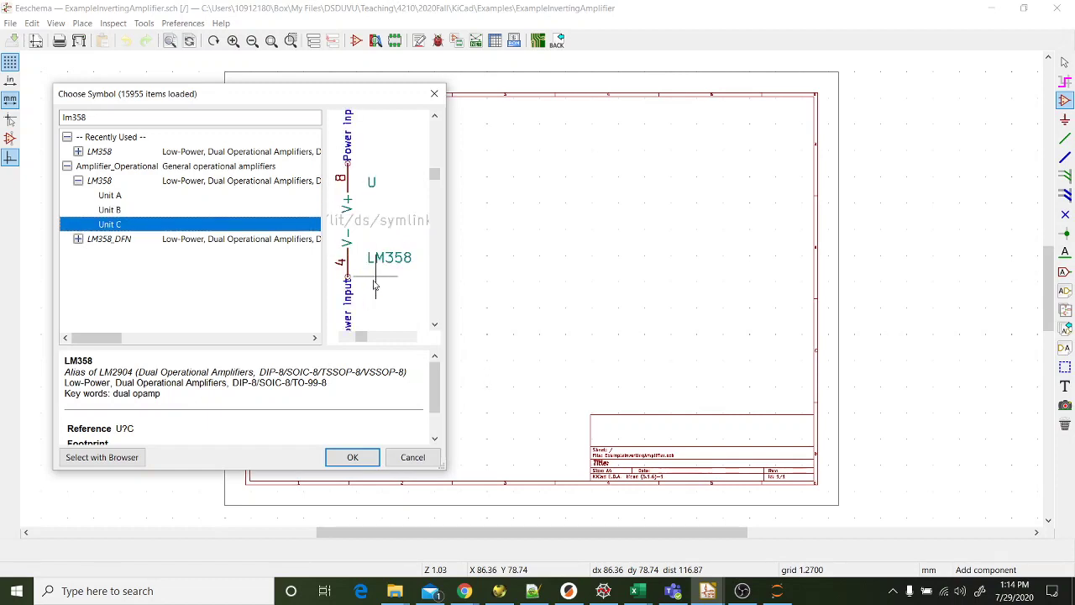
click(118, 198)
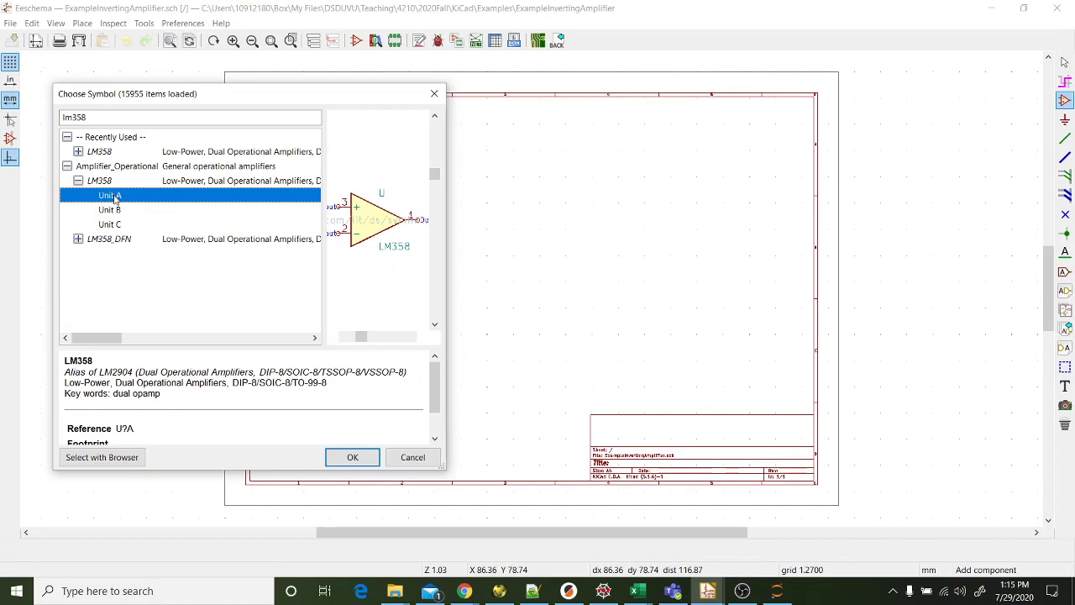
Step: Place LM358 Unit A on the sheet and zoom in on it
double_click(118, 198)
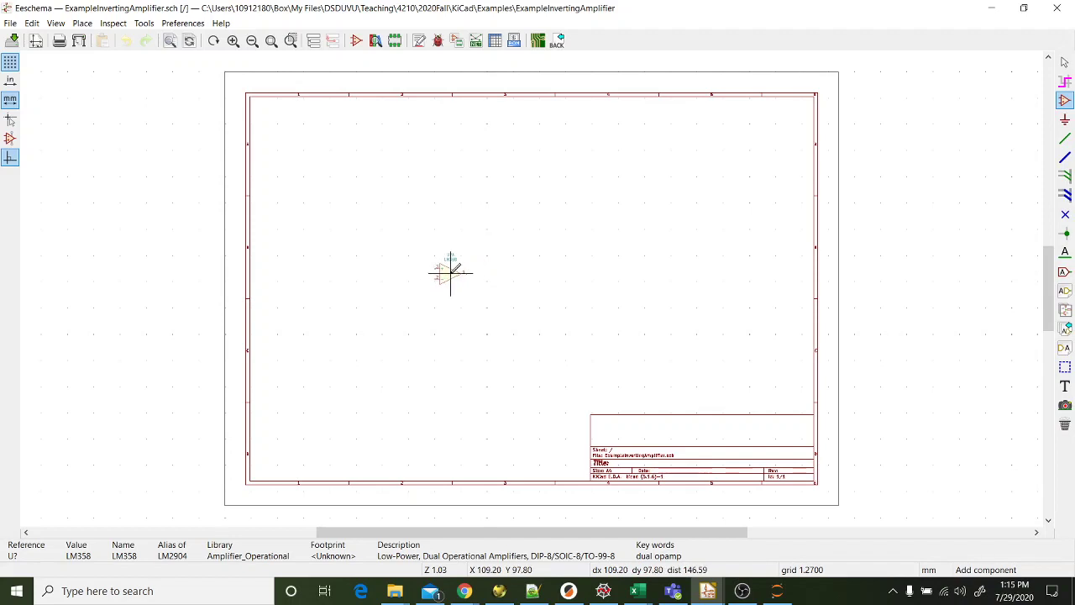
click(450, 271)
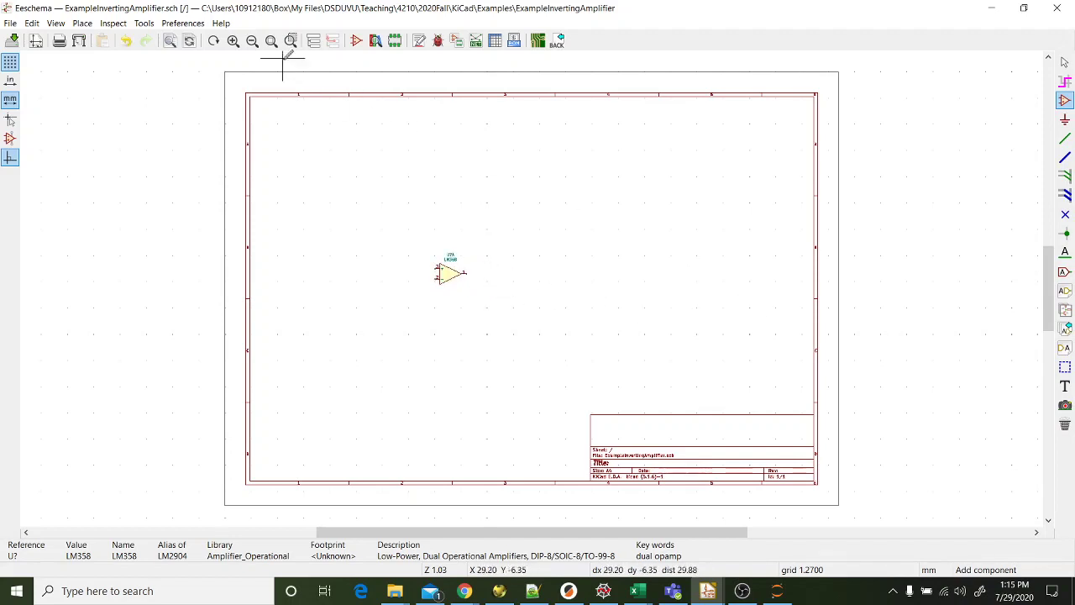
click(232, 41)
click(233, 40)
click(233, 41)
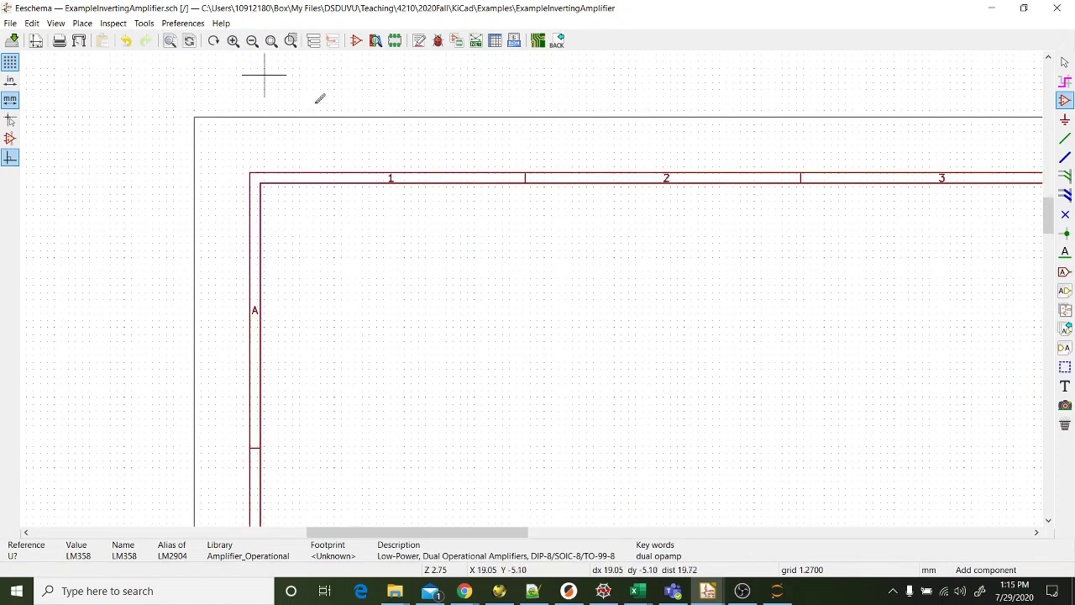
Step: Scroll the view until the U?A op-amp is visible near the middle of the canvas
scroll(826, 355, down, 3)
scroll(533, 288, up, 5)
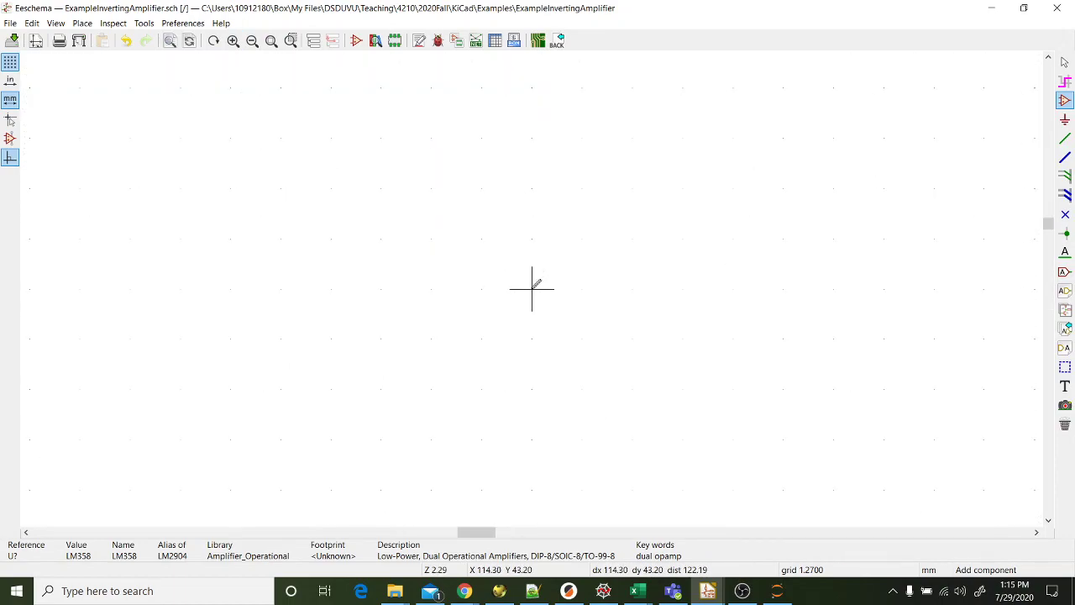
scroll(531, 288, down, 3)
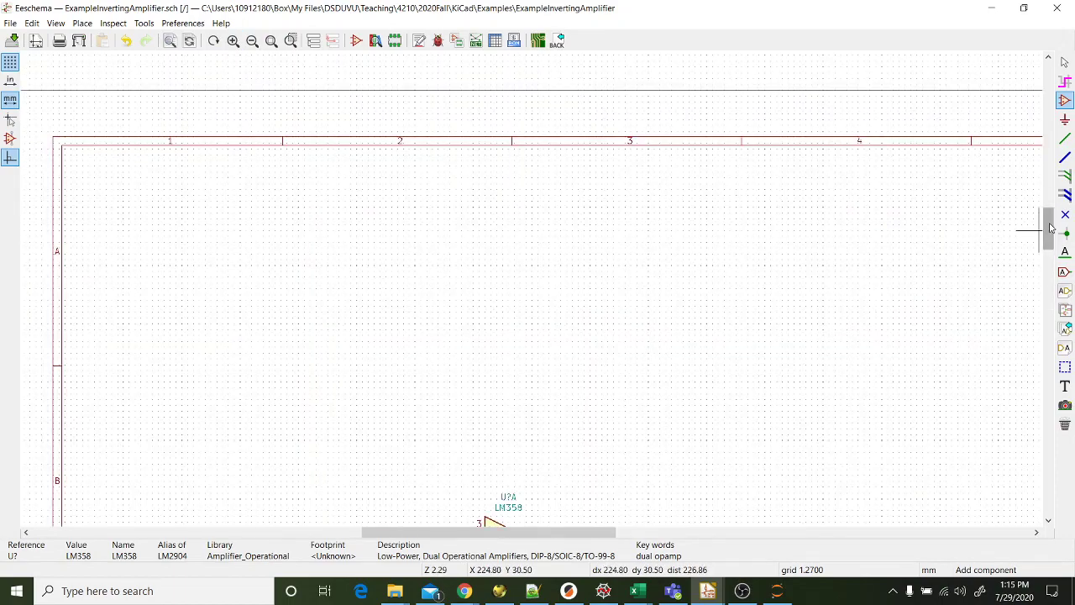
drag(1053, 224, 1042, 280)
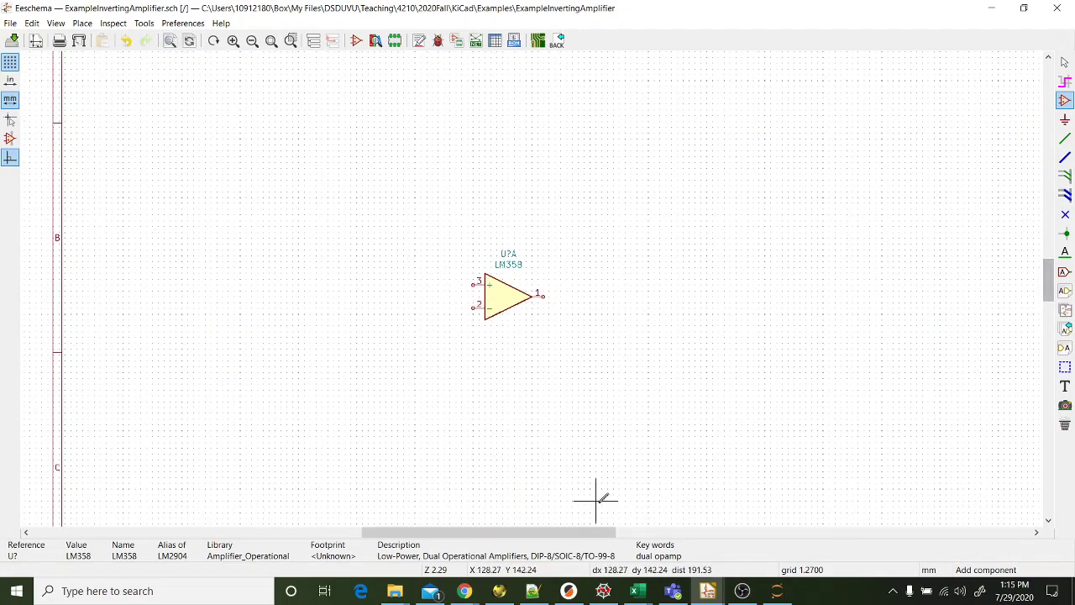
scroll(602, 499, up, 1)
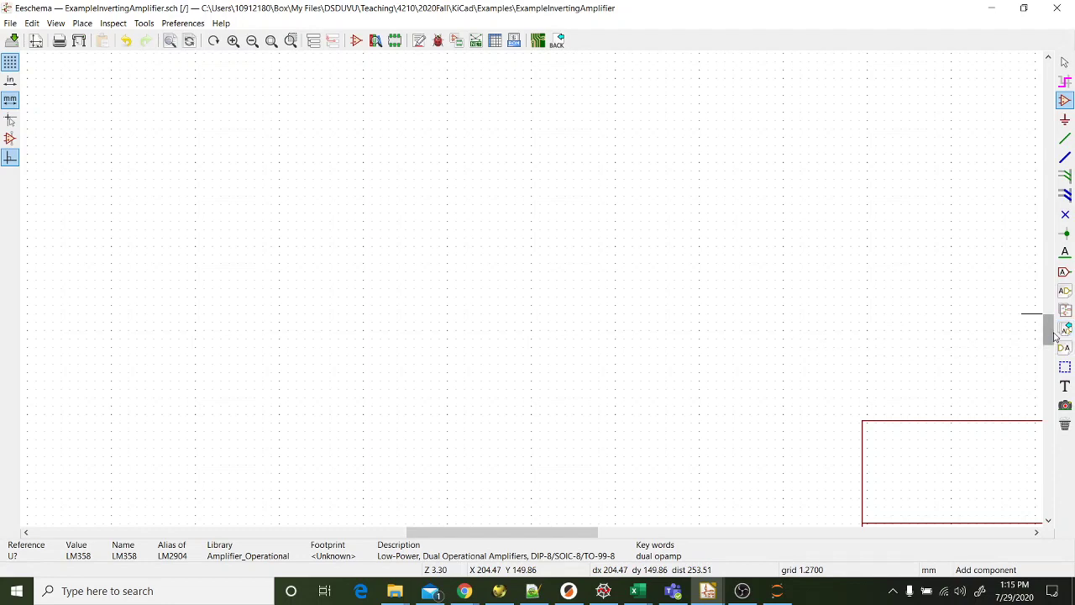
drag(1054, 336, 1048, 280)
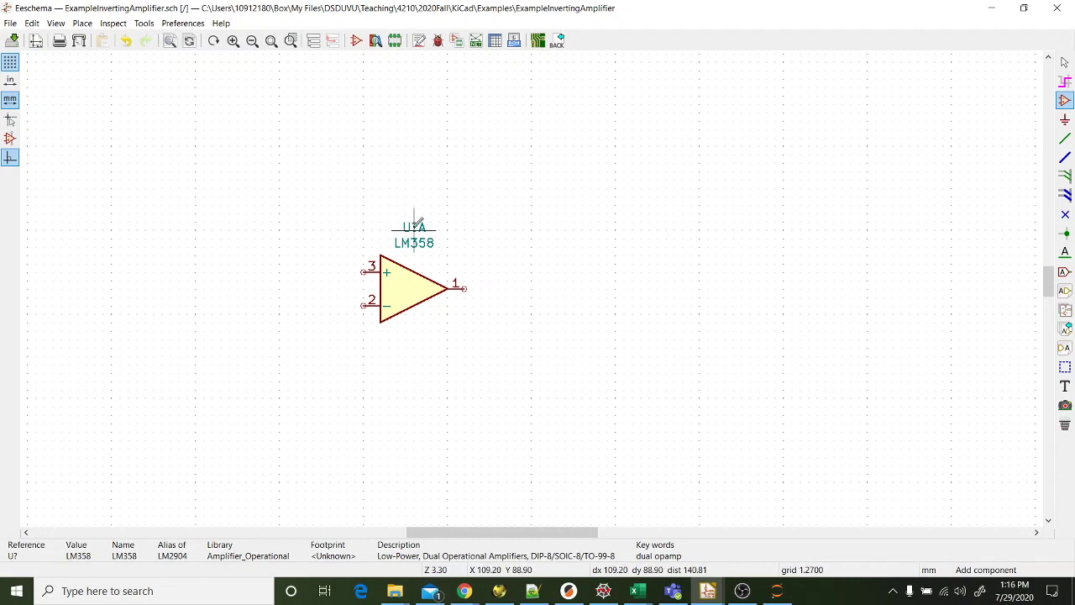
Step: Change the op-amp reference from U?A to UInvAmp so it reads UInvAmpA
right_click(415, 229)
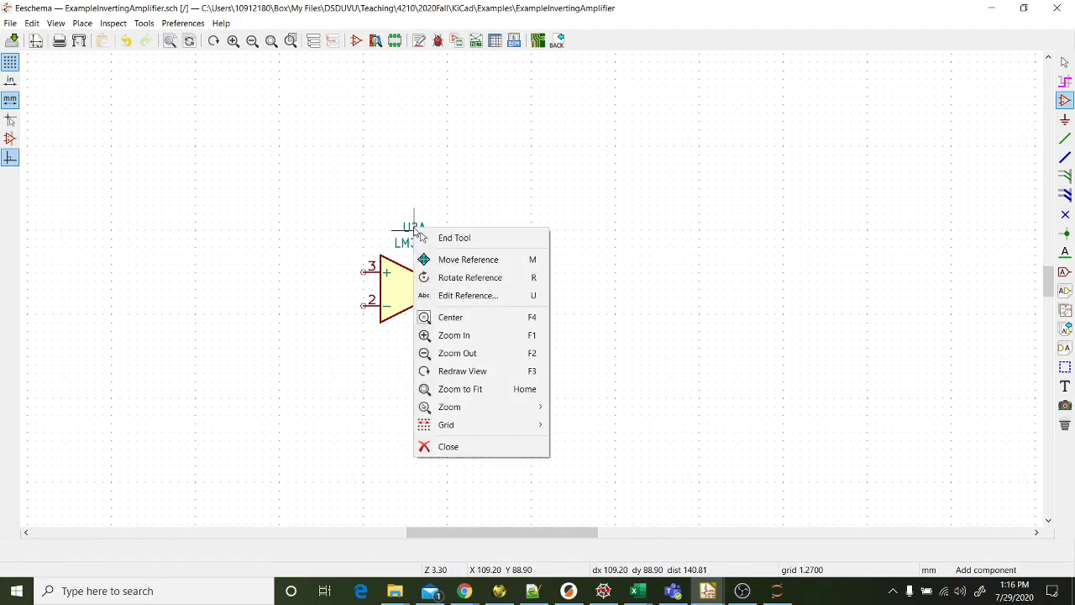
click(469, 296)
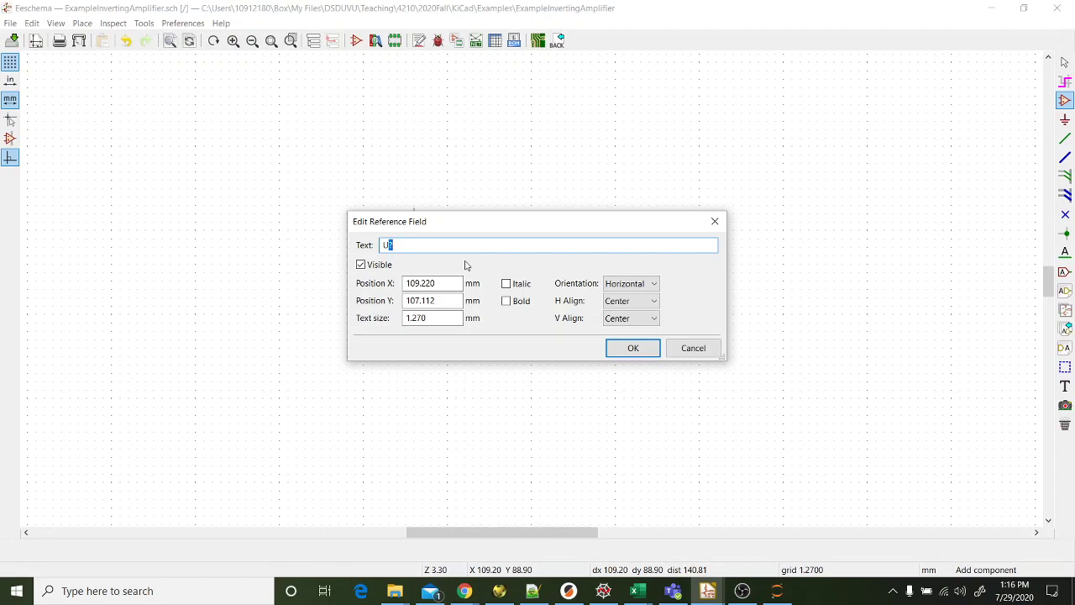
text(InvAmp)
key(Return)
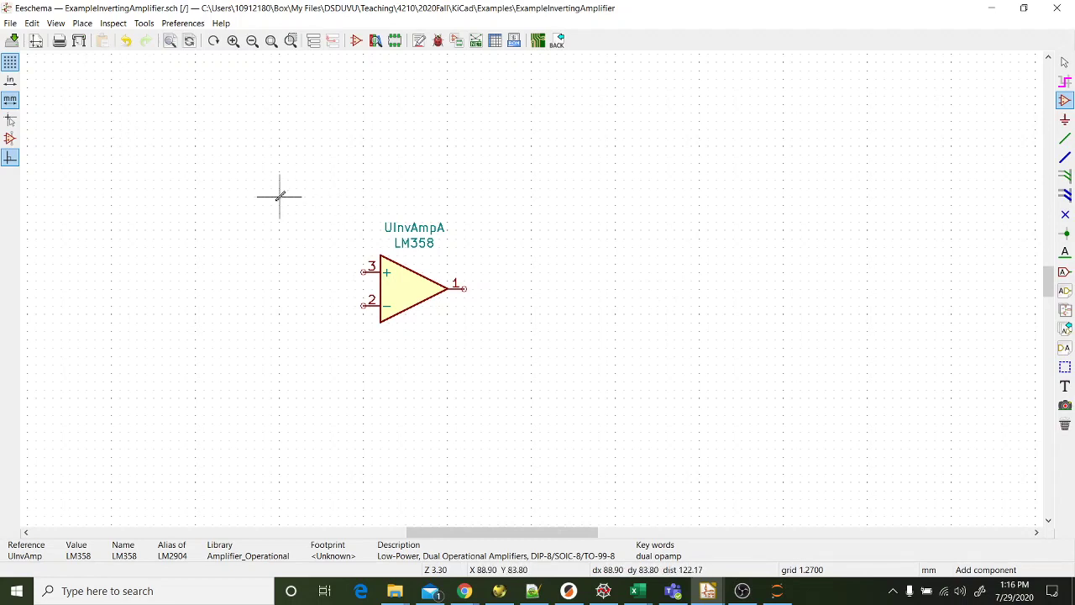
Step: Open the symbol chooser again and search for 'resis'
click(82, 23)
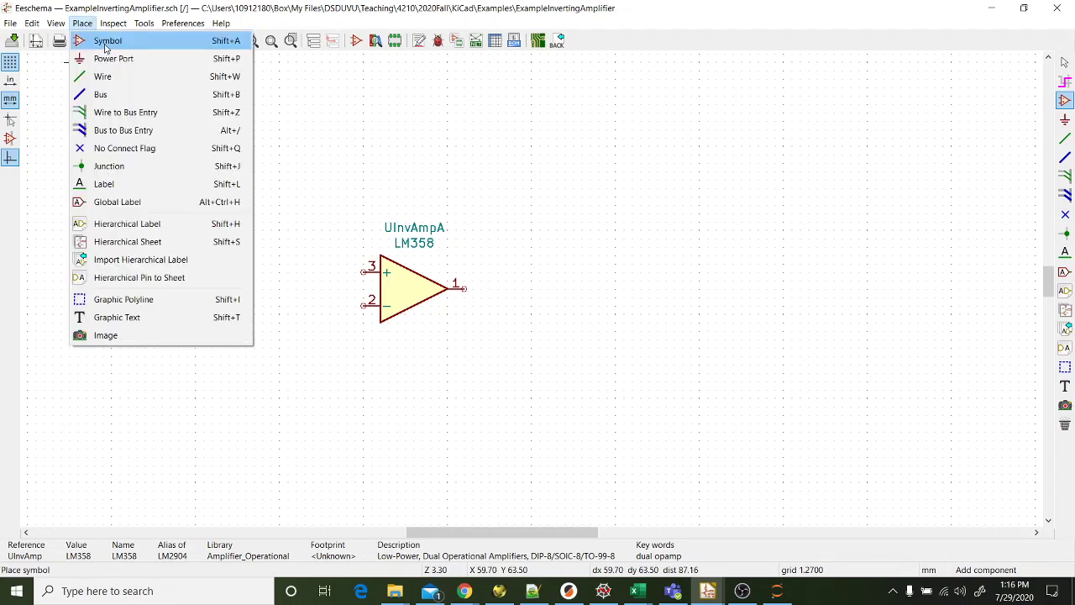
click(341, 156)
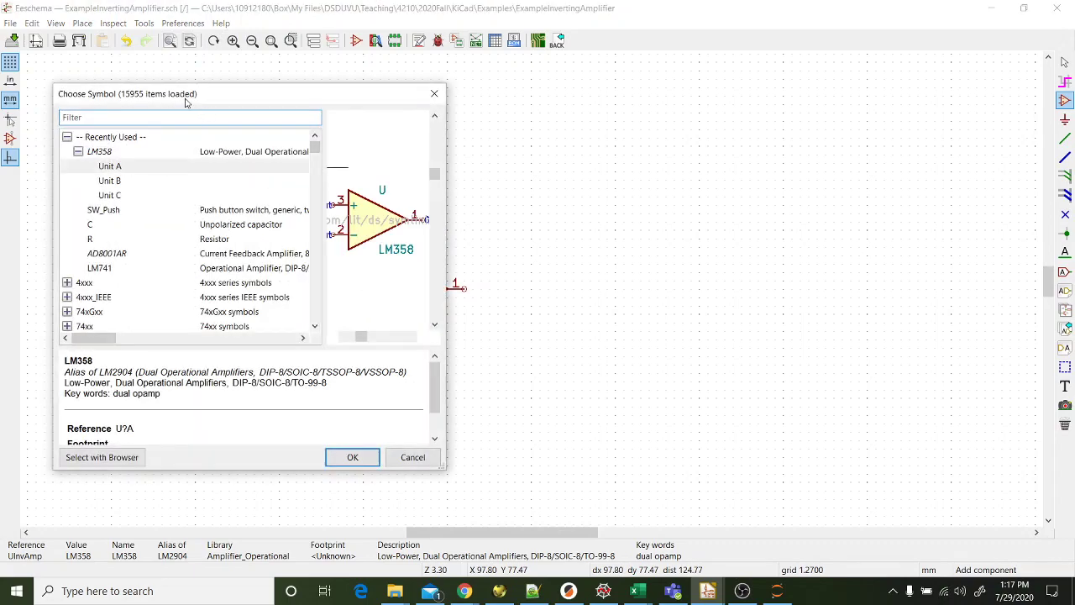
drag(174, 97, 174, 85)
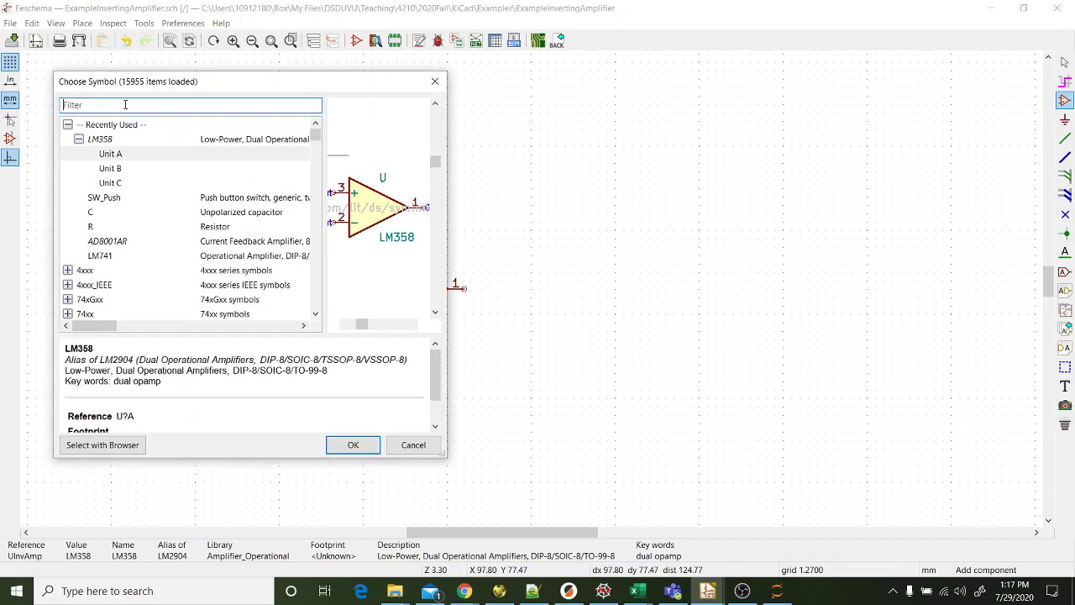
text(re)
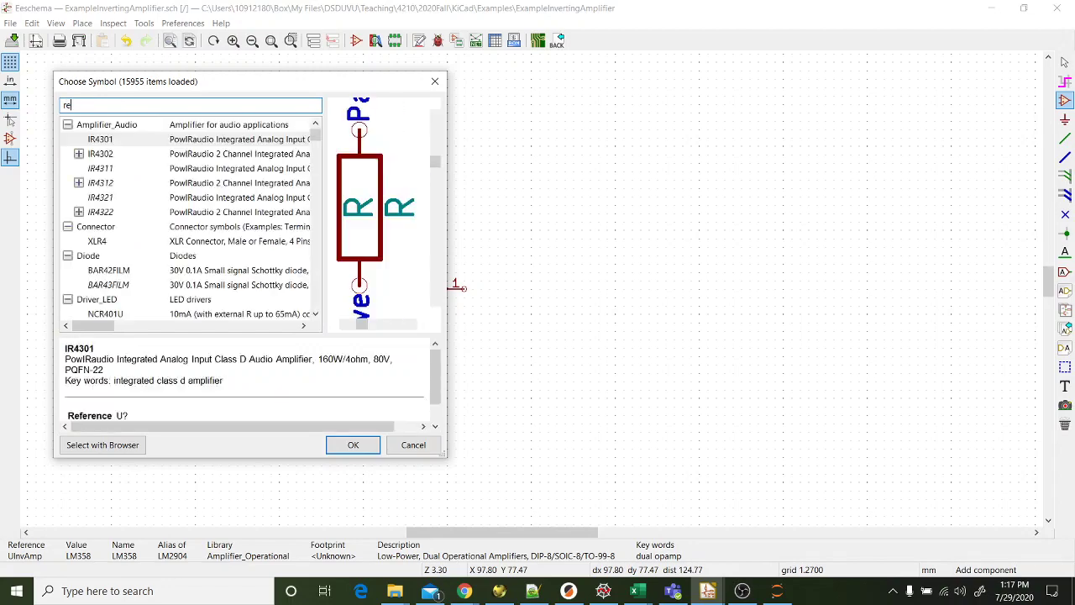
text(sistor)
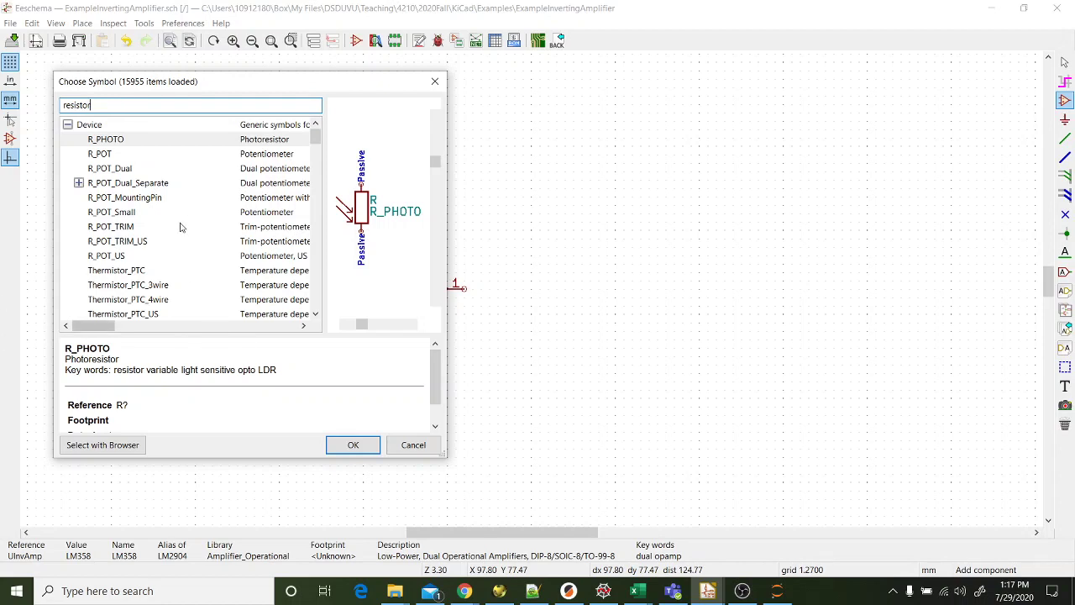
scroll(200, 239, down, 4)
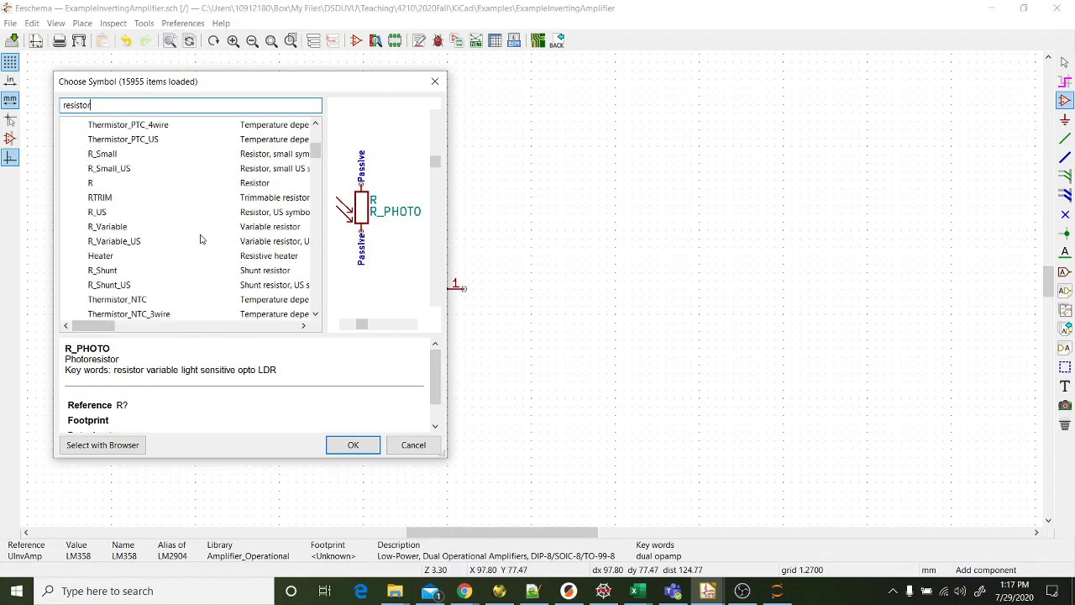
Step: Compare the R and R_US symbols, then place R_US above-left of the op-amp
click(90, 185)
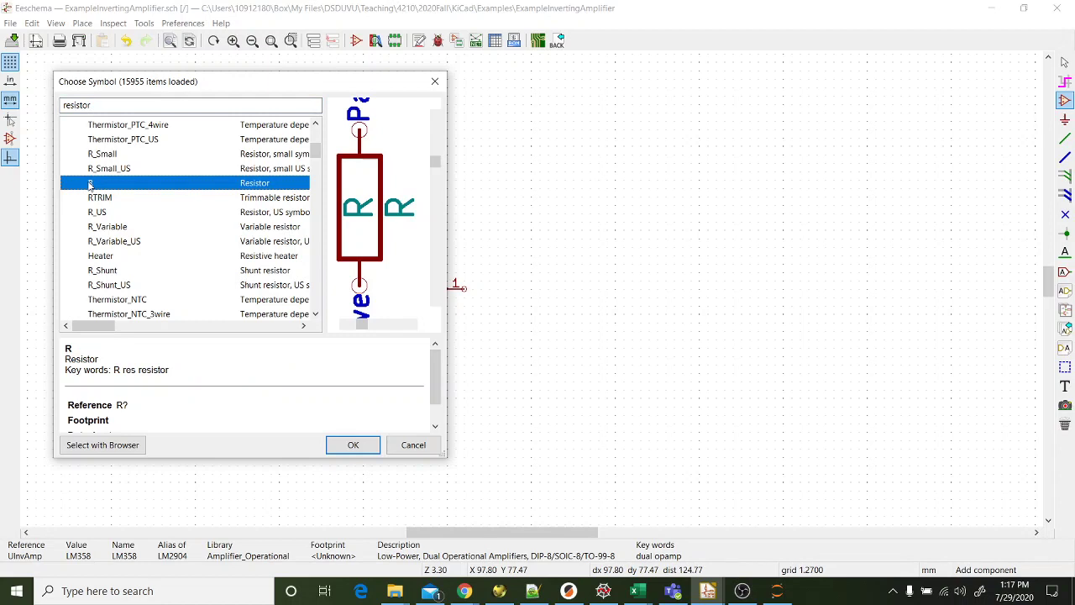
click(101, 213)
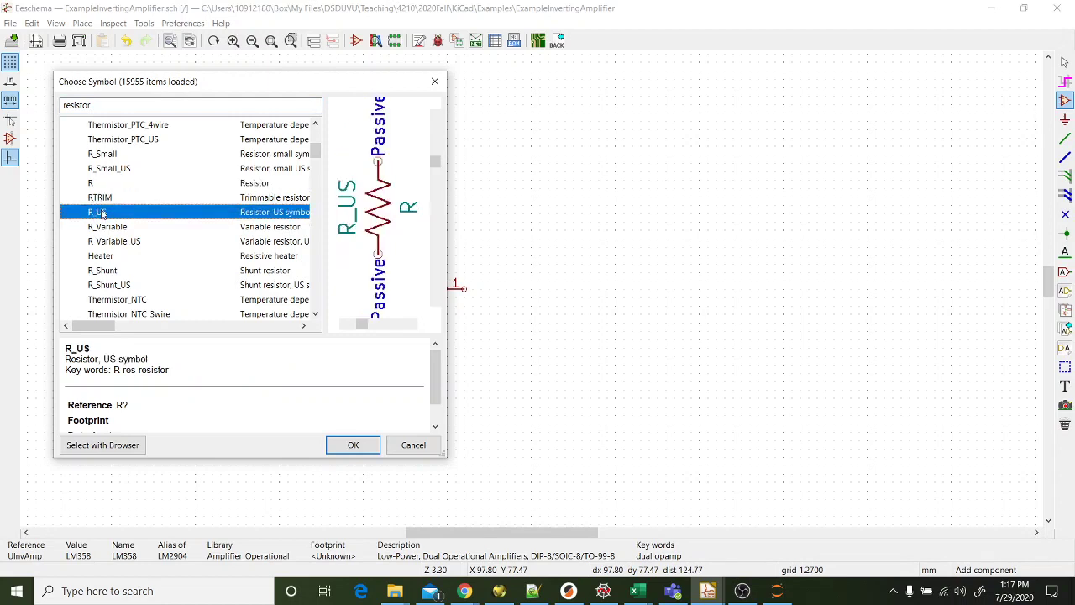
click(100, 184)
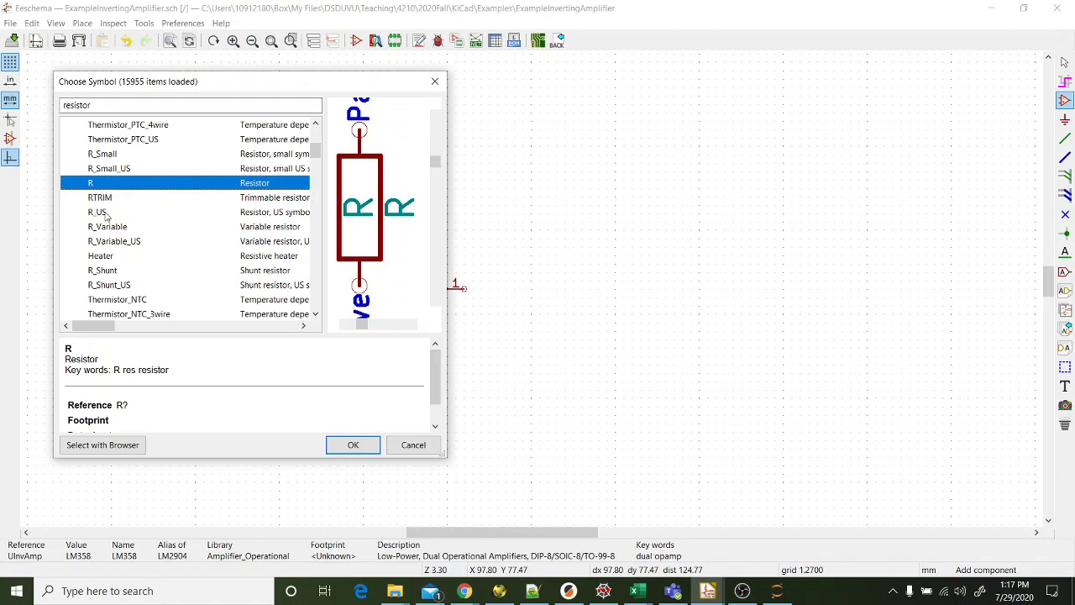
click(106, 214)
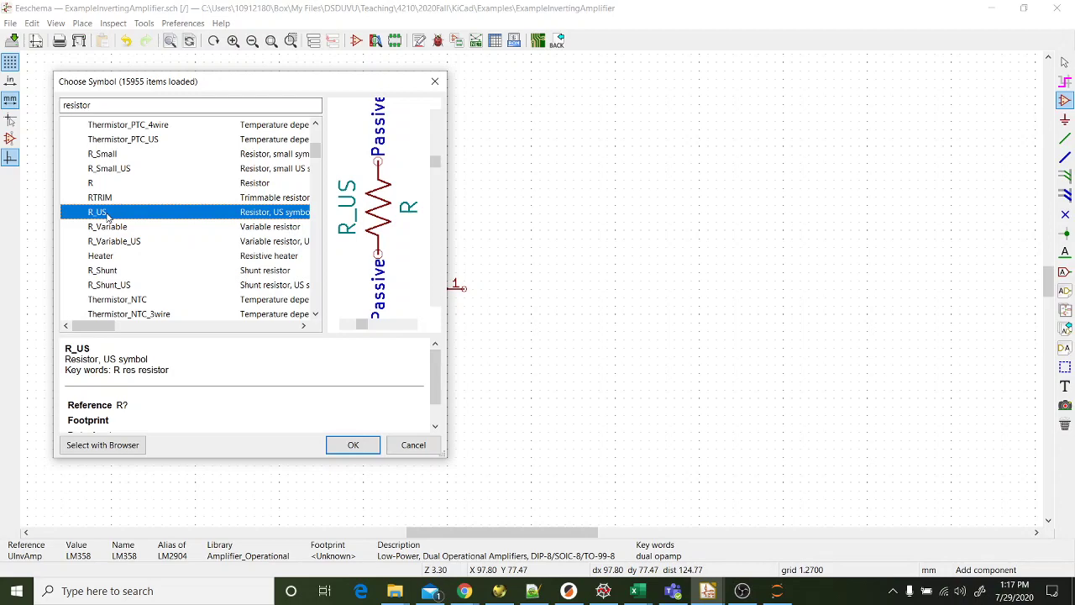
double_click(106, 216)
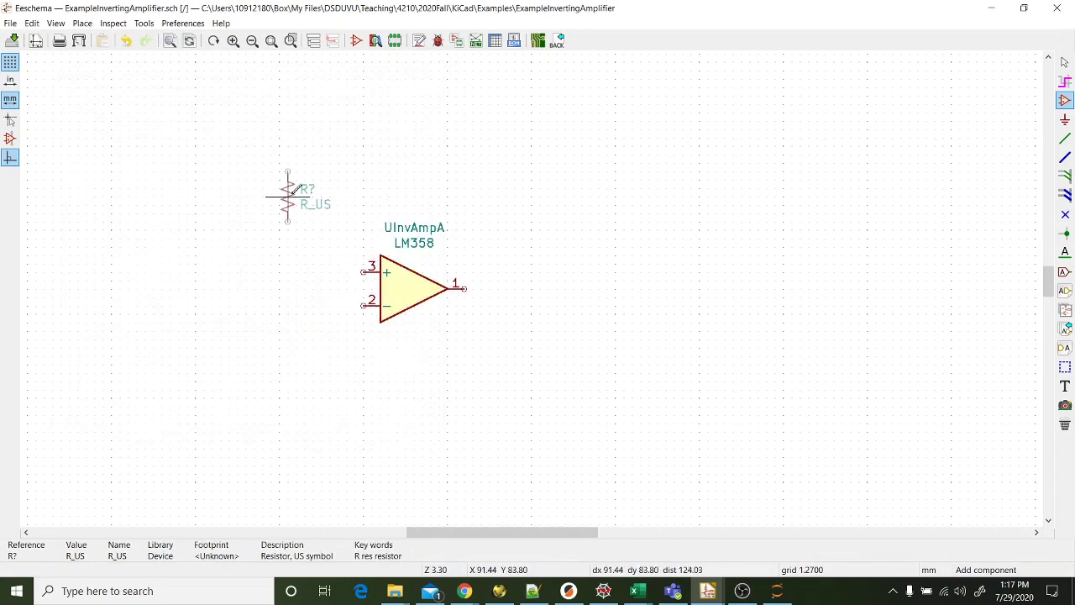
click(304, 204)
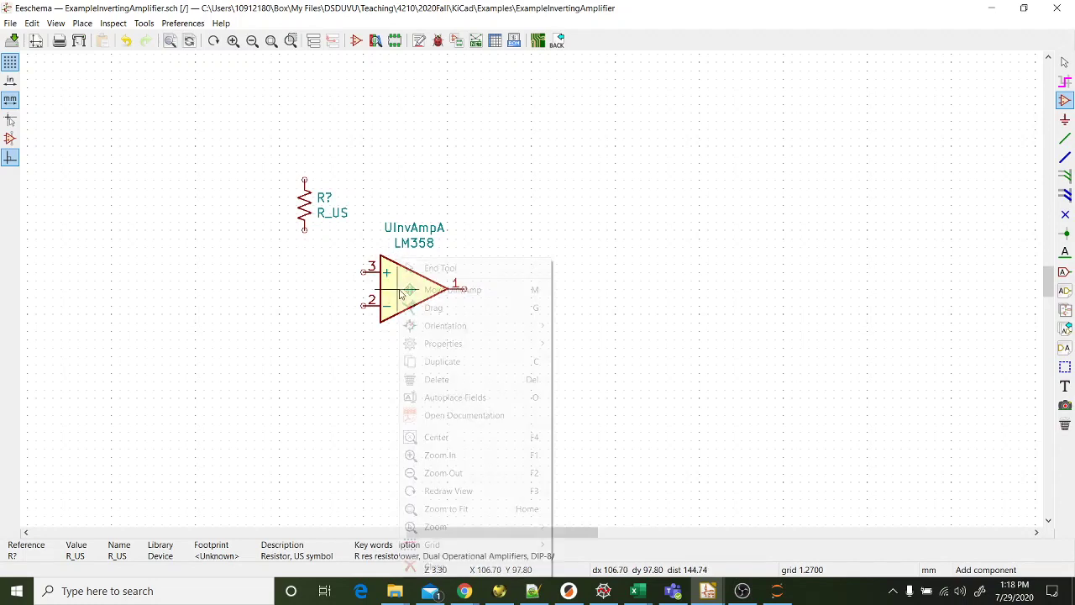
Step: Mirror the op-amp around its horizontal X axis so pin 2 is on top
right_click(400, 260)
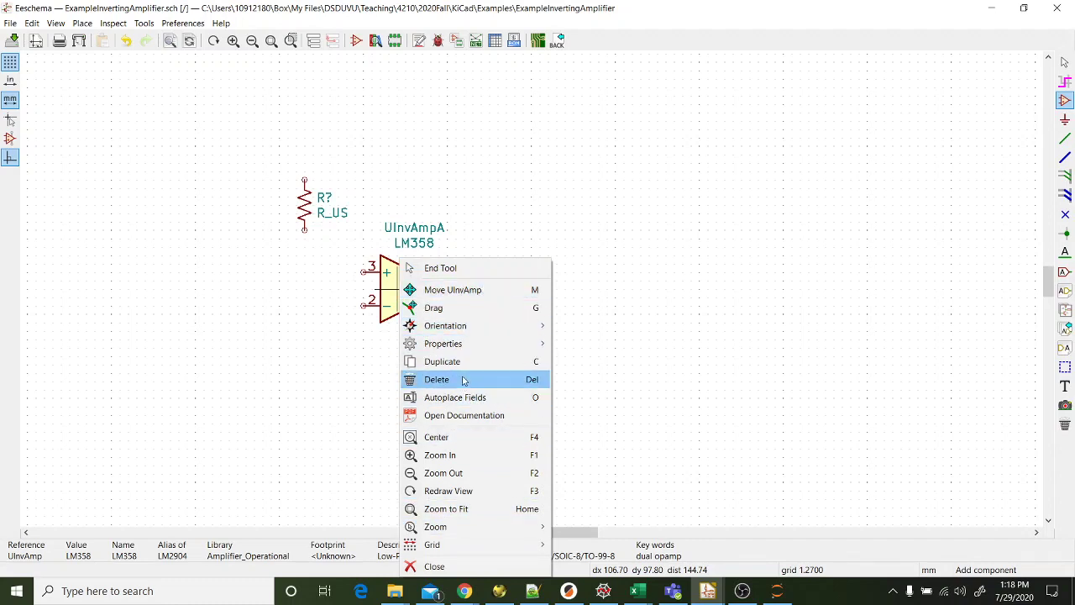
mouse_move(471, 331)
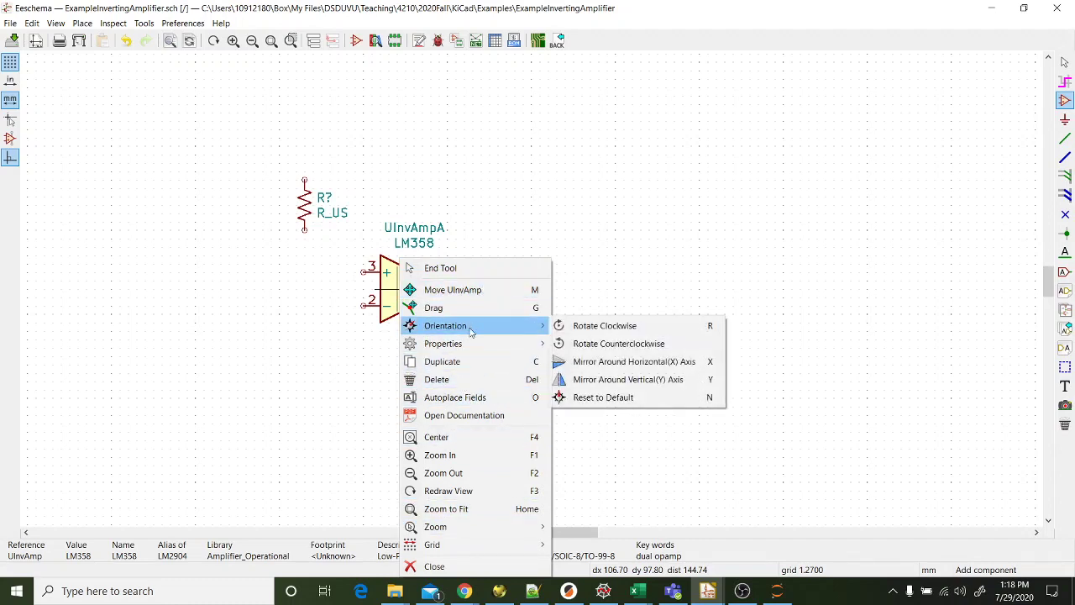
click(606, 363)
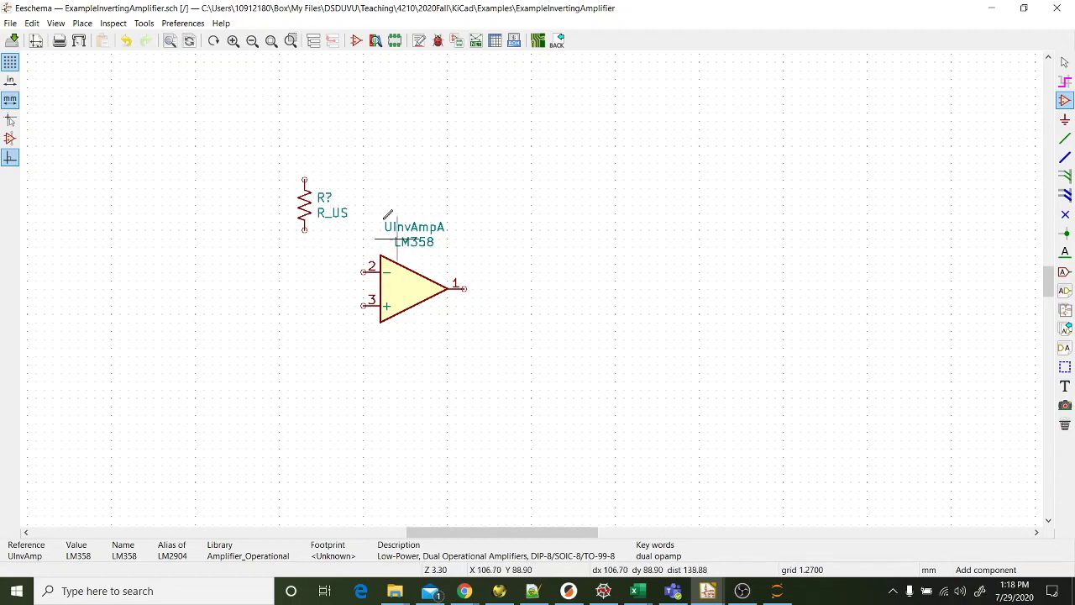
Step: Rotate the R_US resistor from vertical to horizontal
right_click(310, 206)
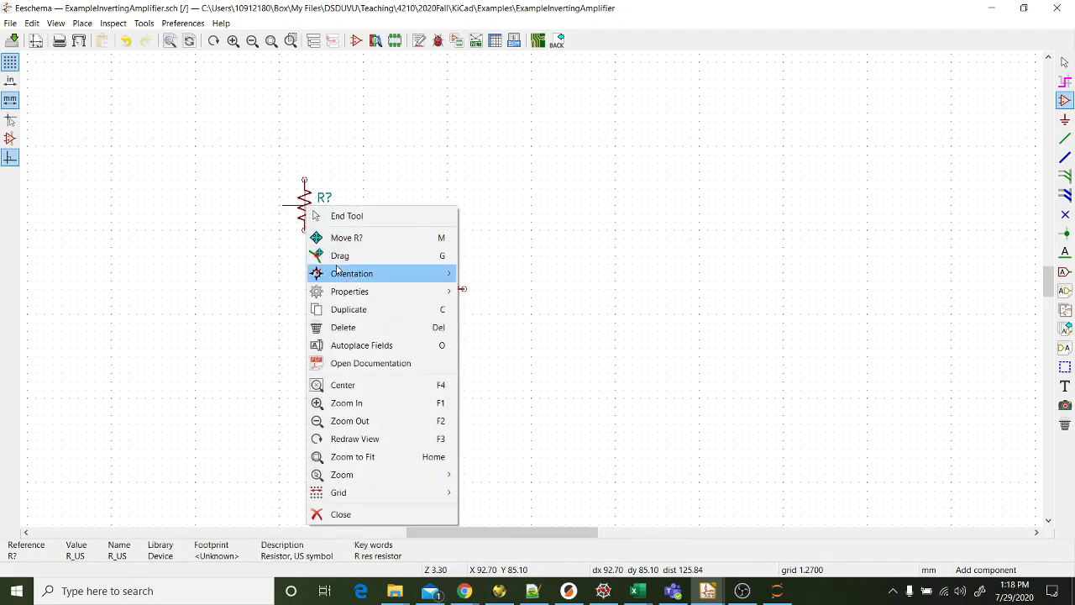
mouse_move(395, 272)
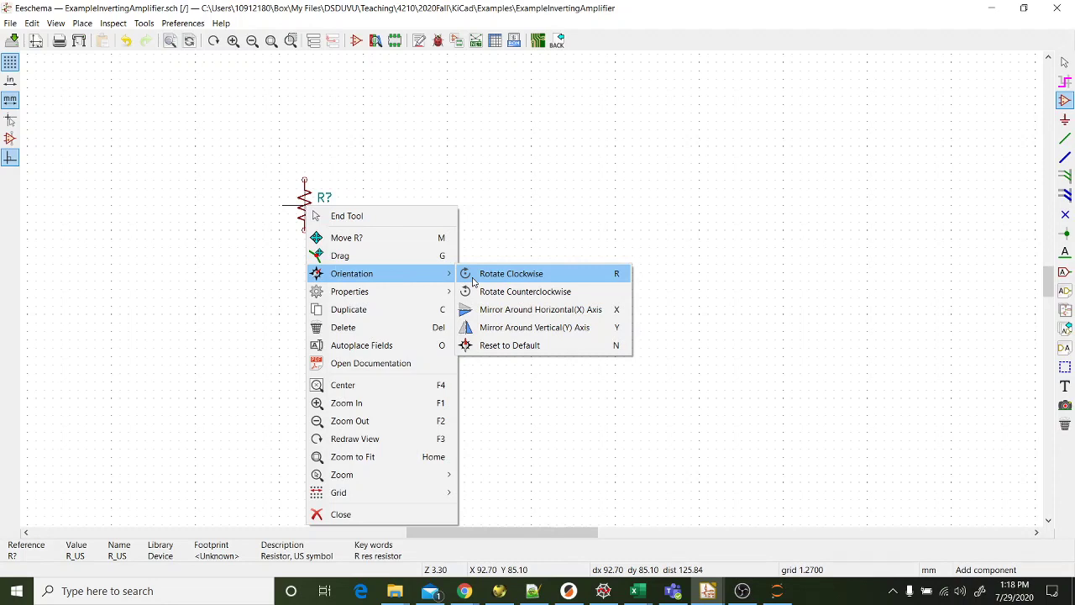
click(476, 277)
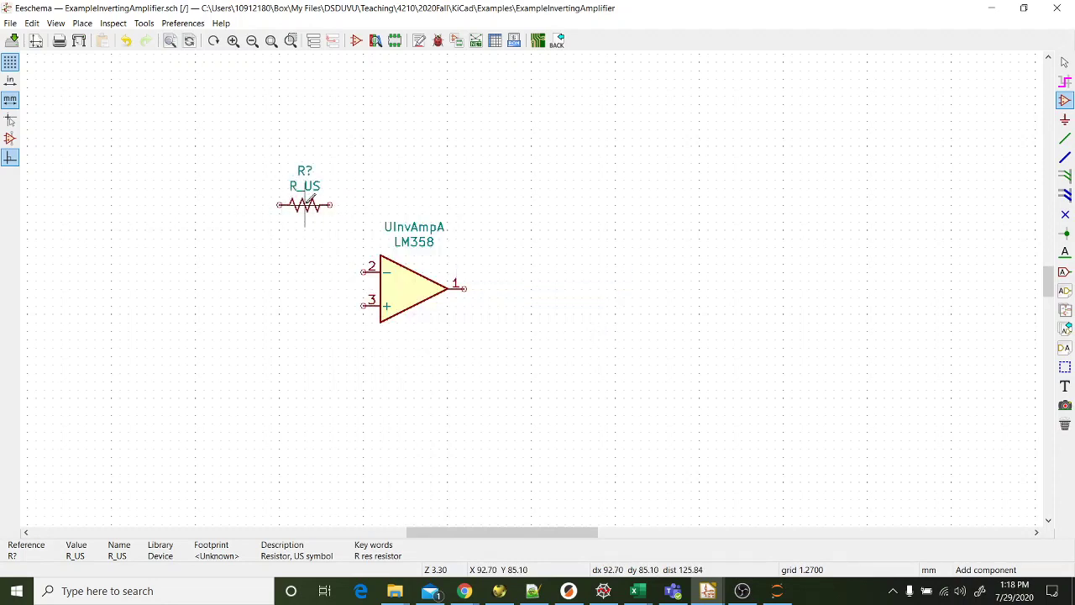
key(r)
key(r)
key(r)
key(r)
Step: Move the resistor just left of the op-amp, level with inverting pin 2
drag(304, 205, 319, 249)
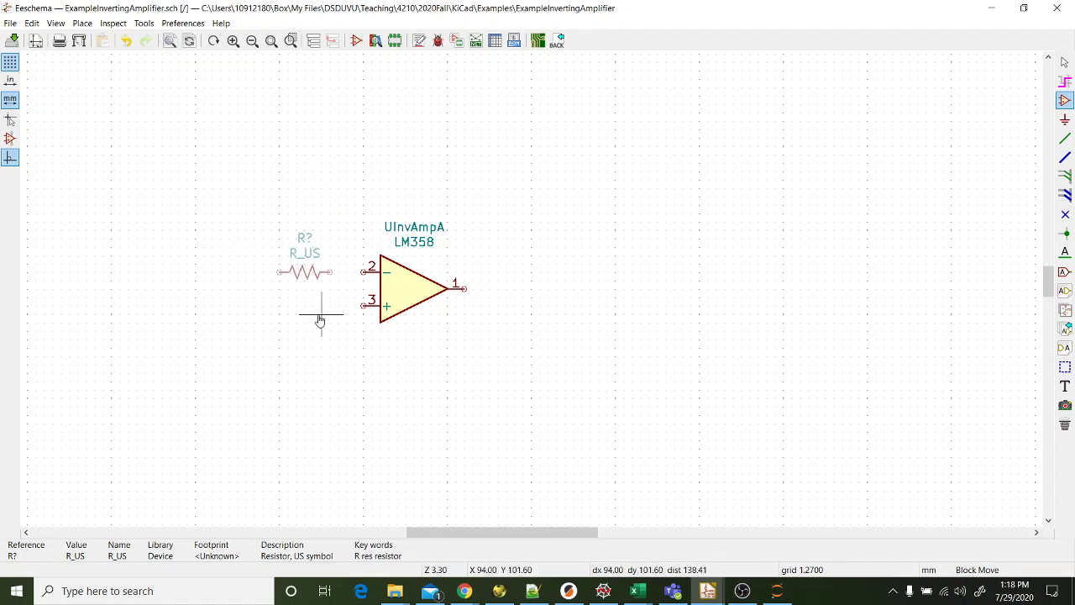
click(290, 242)
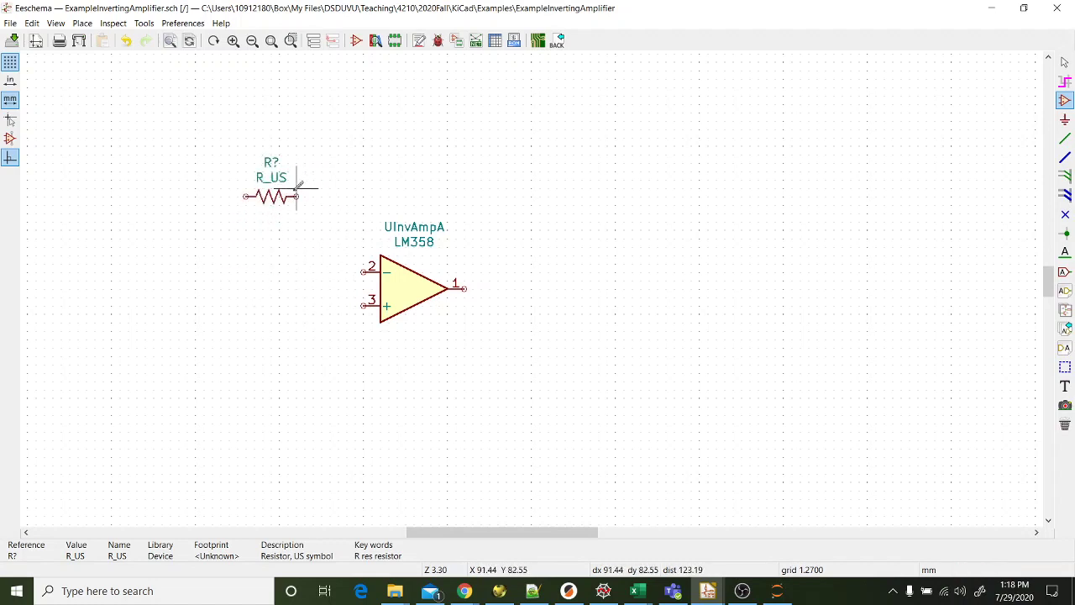
drag(273, 191, 283, 237)
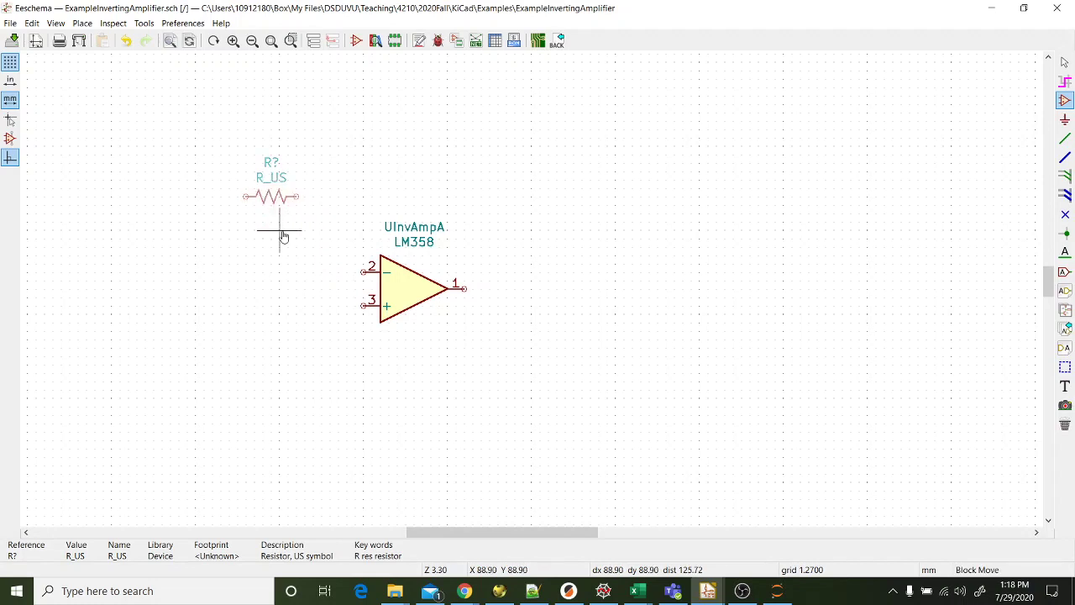
click(311, 310)
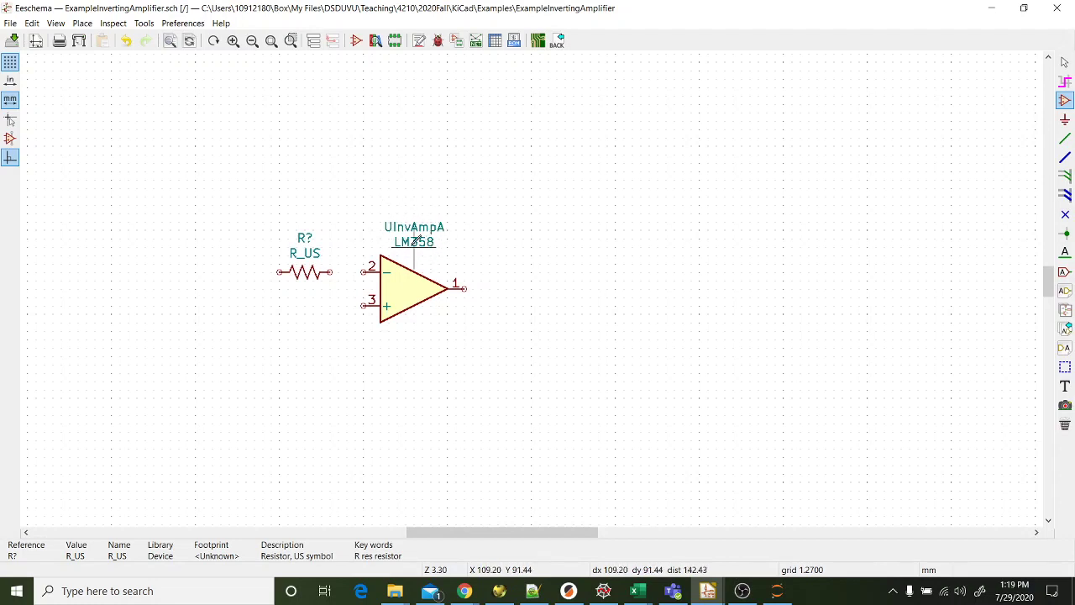
Step: Move the LM358 value label to below the op-amp
right_click(415, 240)
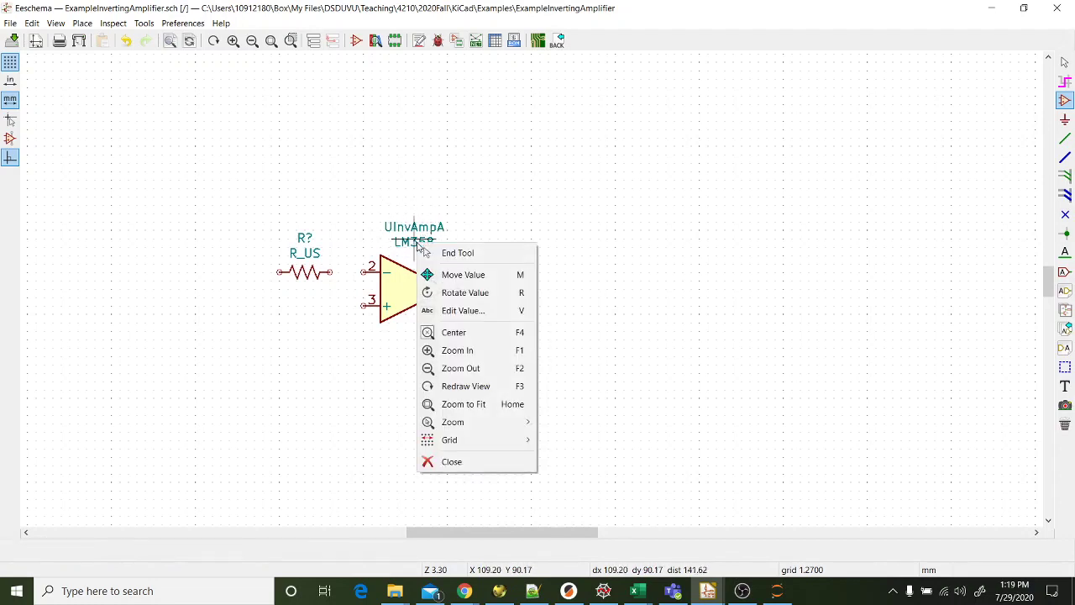
click(450, 278)
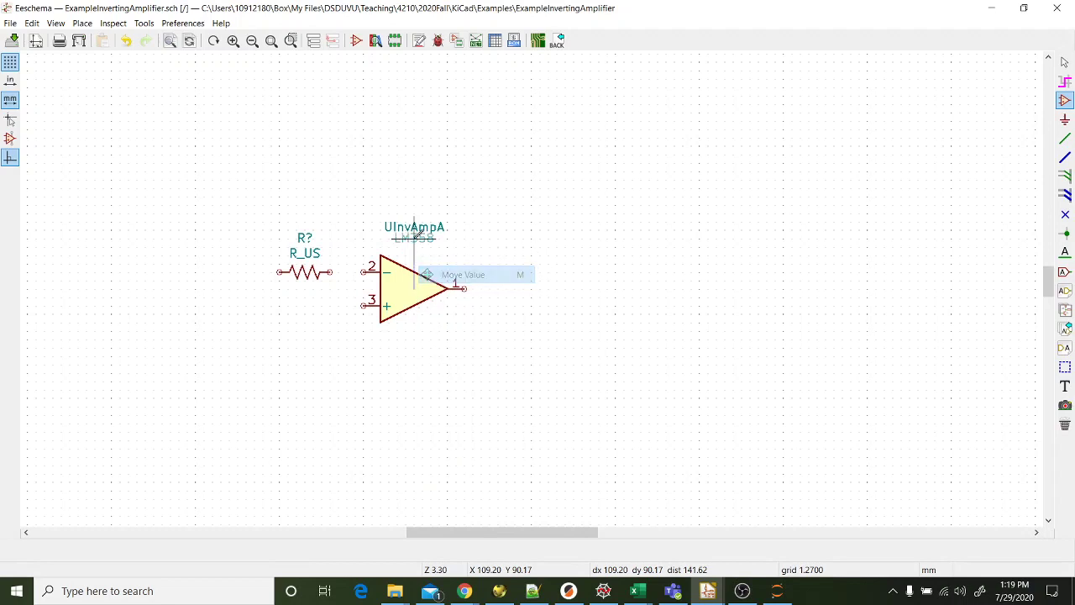
click(431, 339)
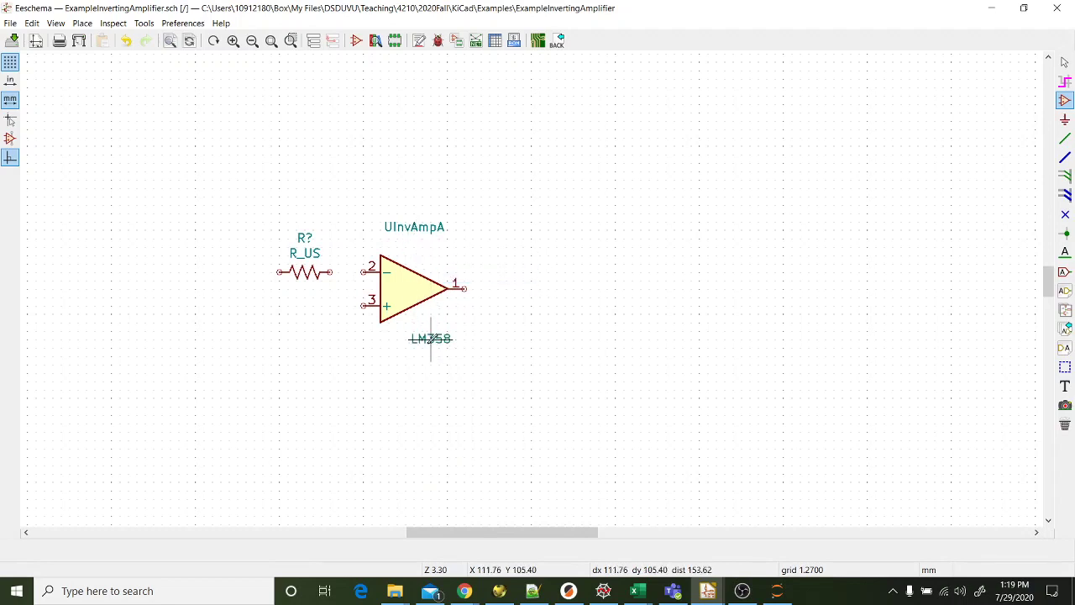
Step: Move the UInvAmpA reference label below the op-amp, just above the LM358 value
right_click(423, 227)
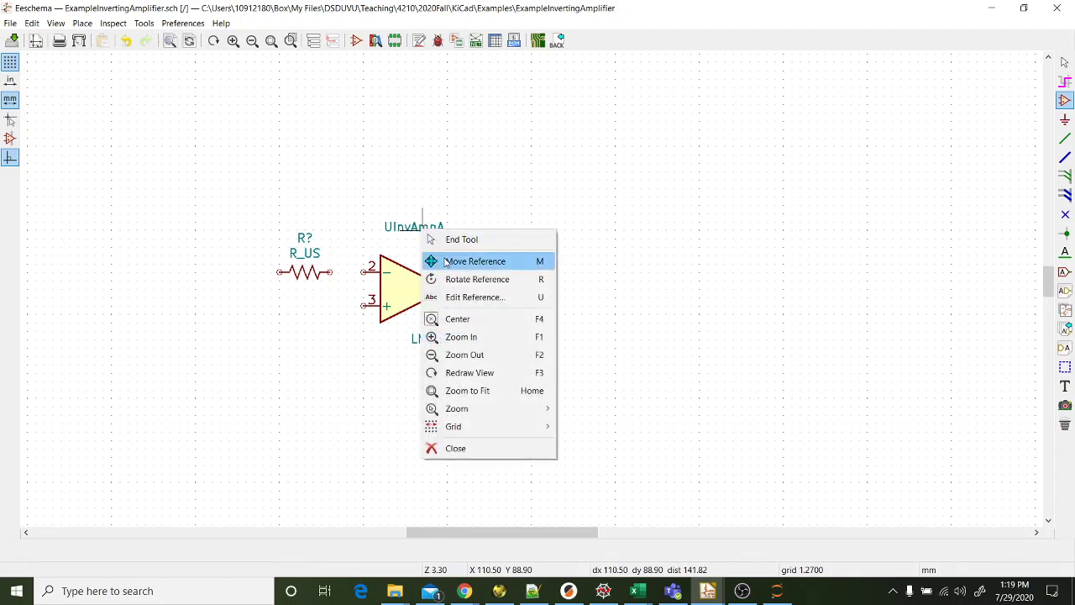
click(449, 263)
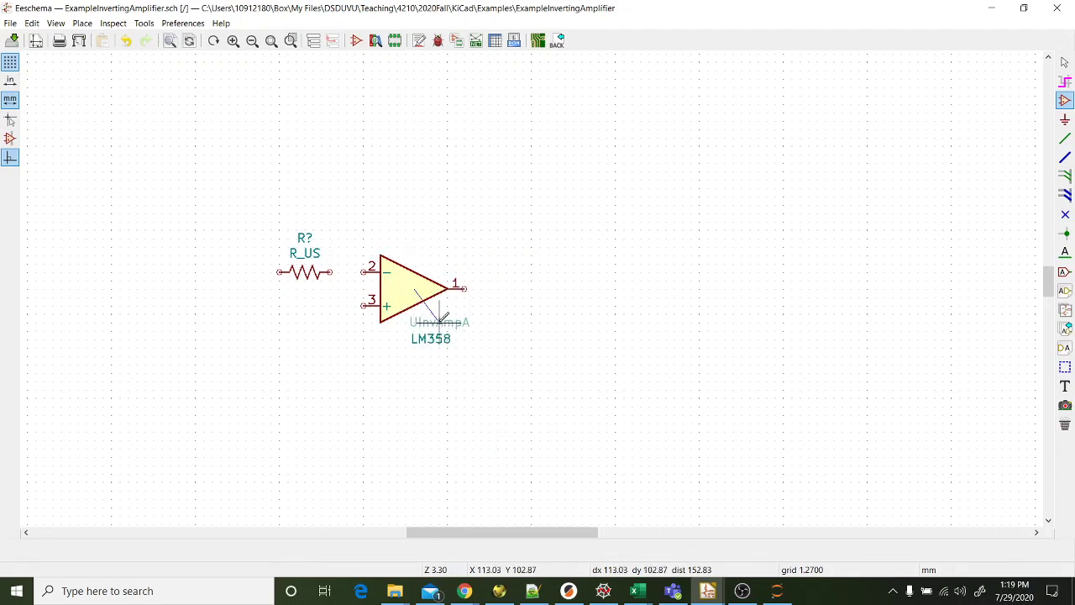
click(441, 317)
Step: Hide the op-amp's UInvAmpA reference by unchecking Visible in its reference properties
right_click(439, 321)
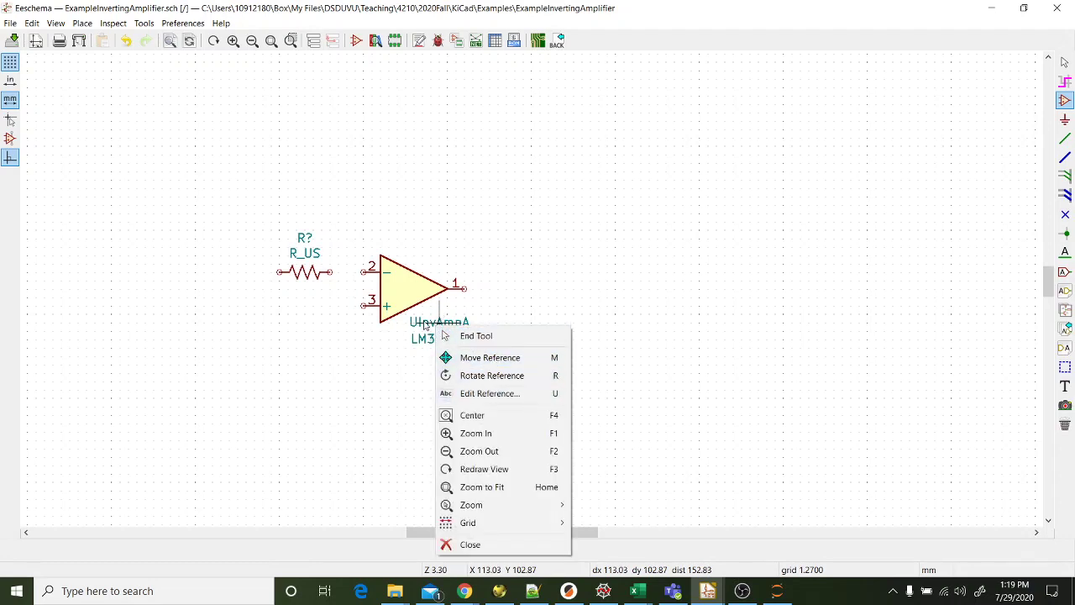
click(495, 393)
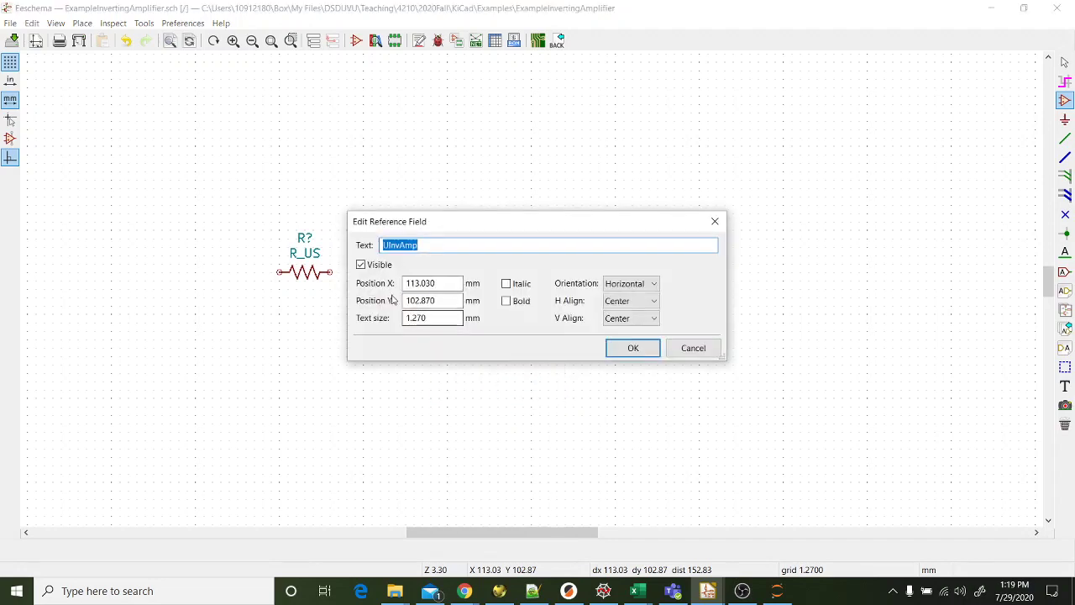
click(361, 265)
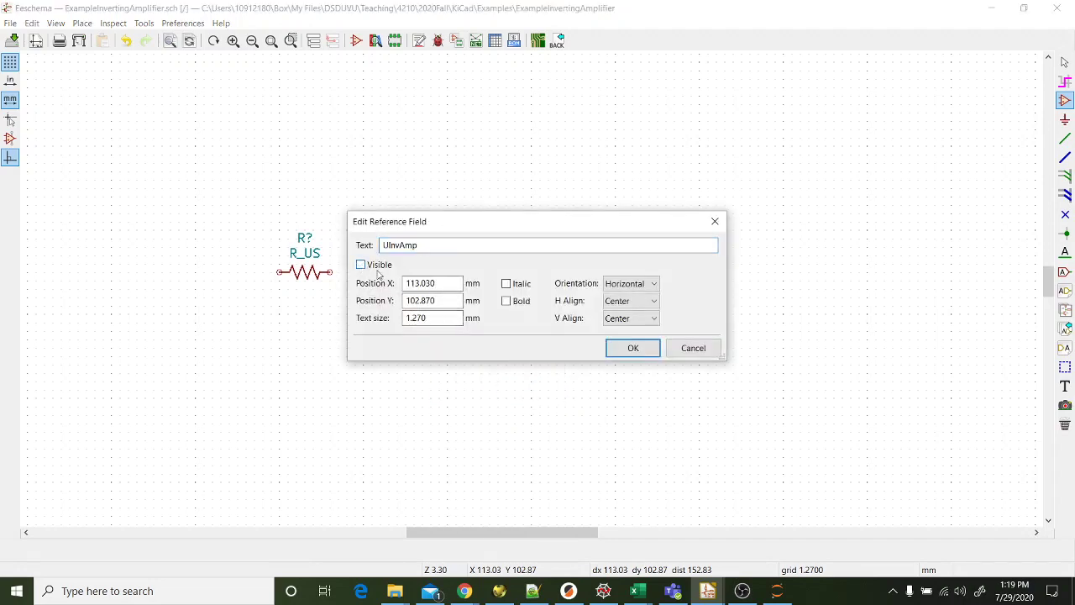
click(633, 348)
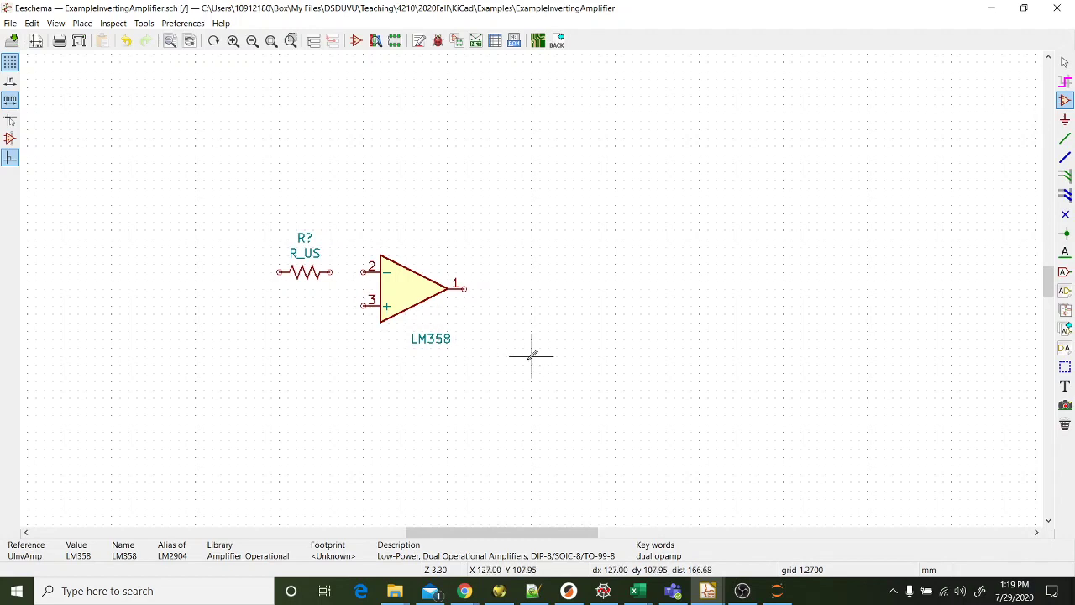
Step: Move the LM358 value label up so it sits directly beneath the op-amp
right_click(431, 339)
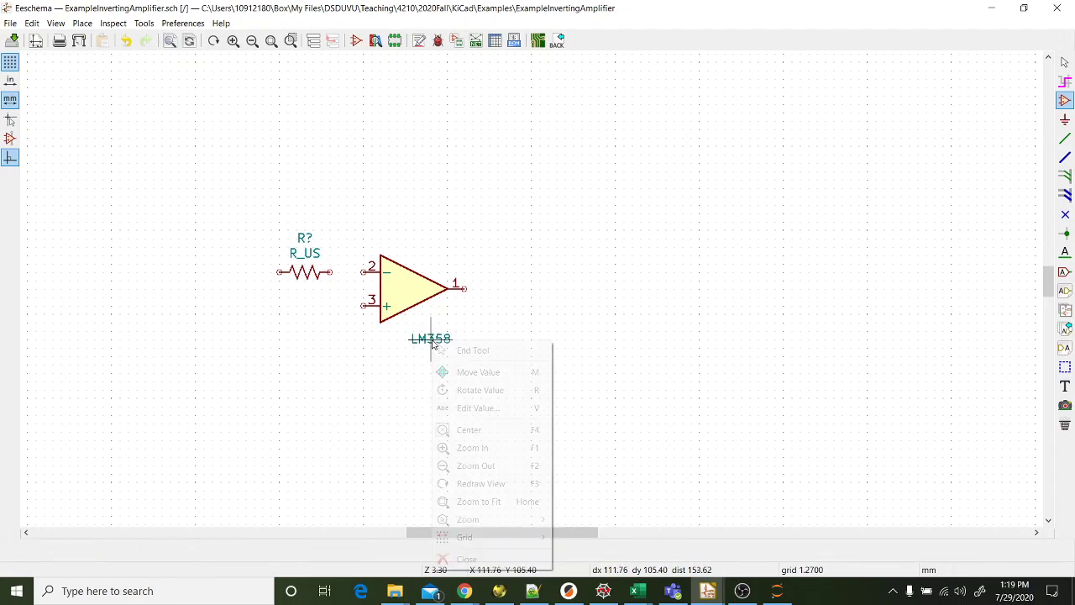
click(497, 409)
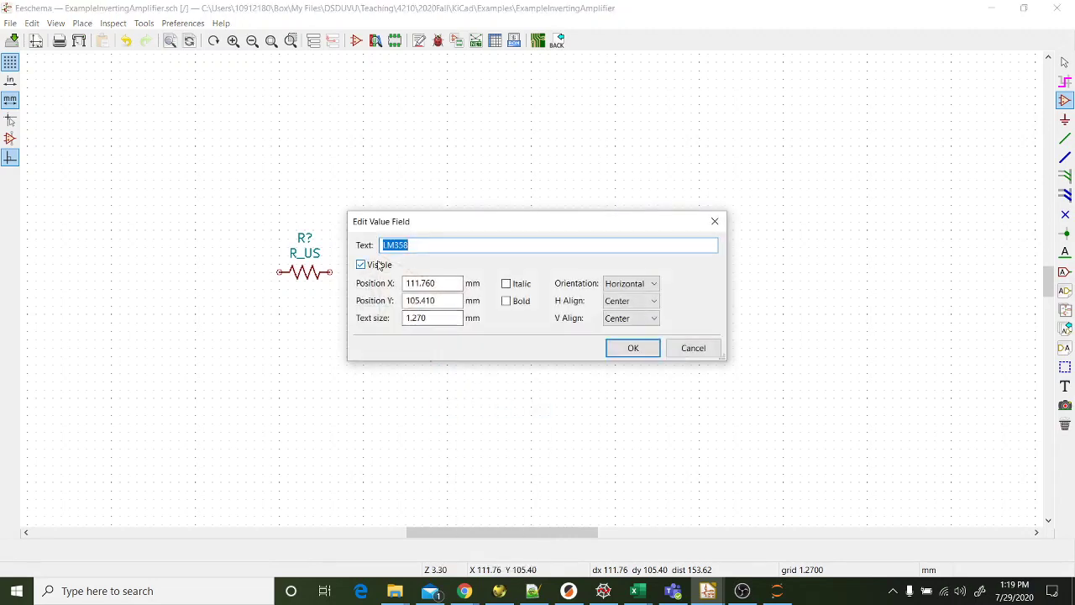
click(632, 347)
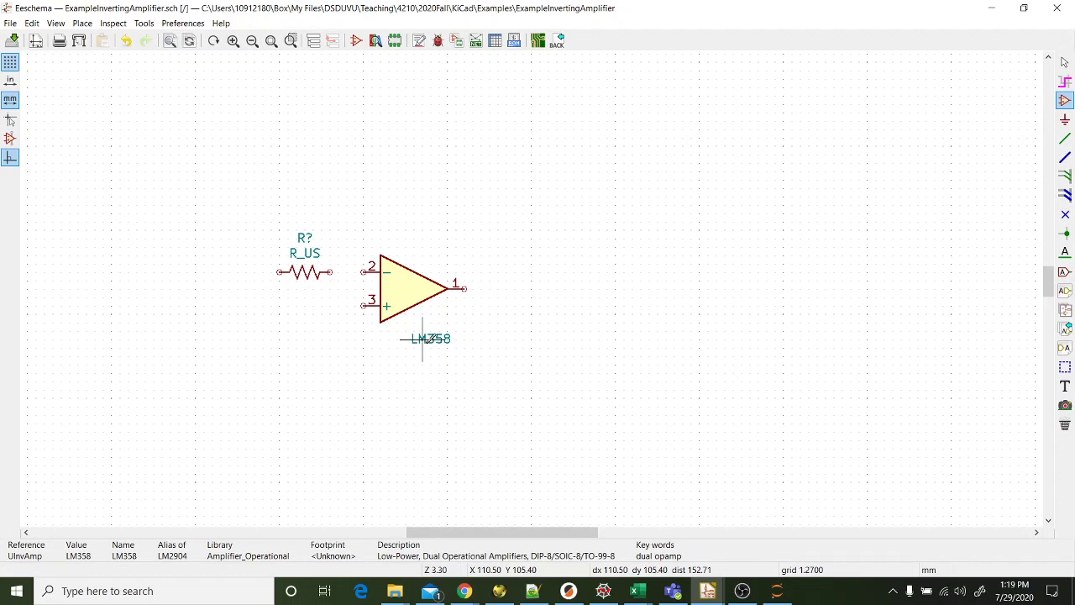
right_click(424, 340)
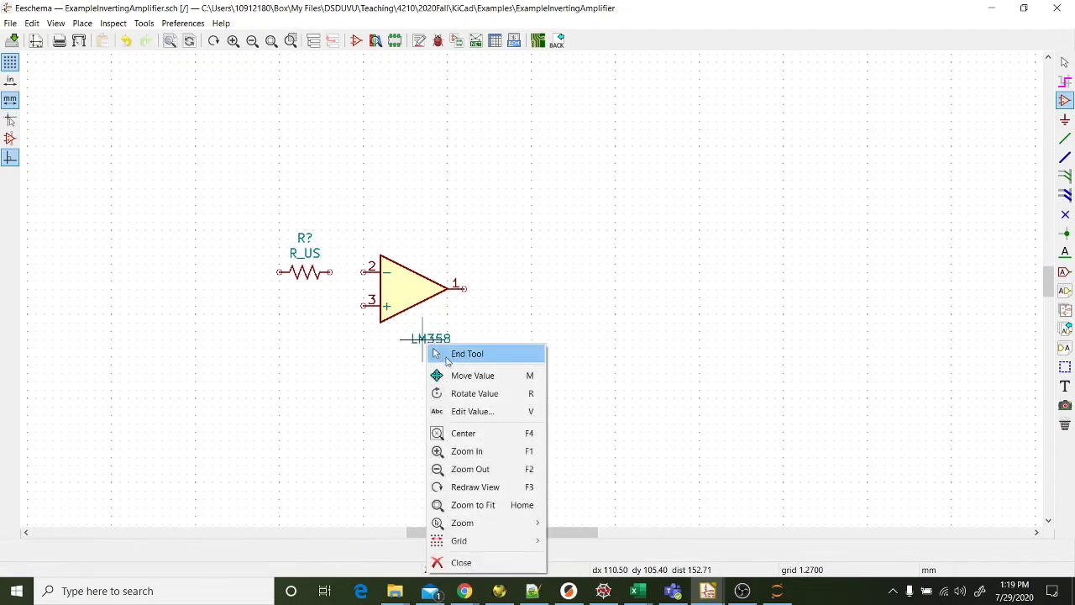
click(435, 376)
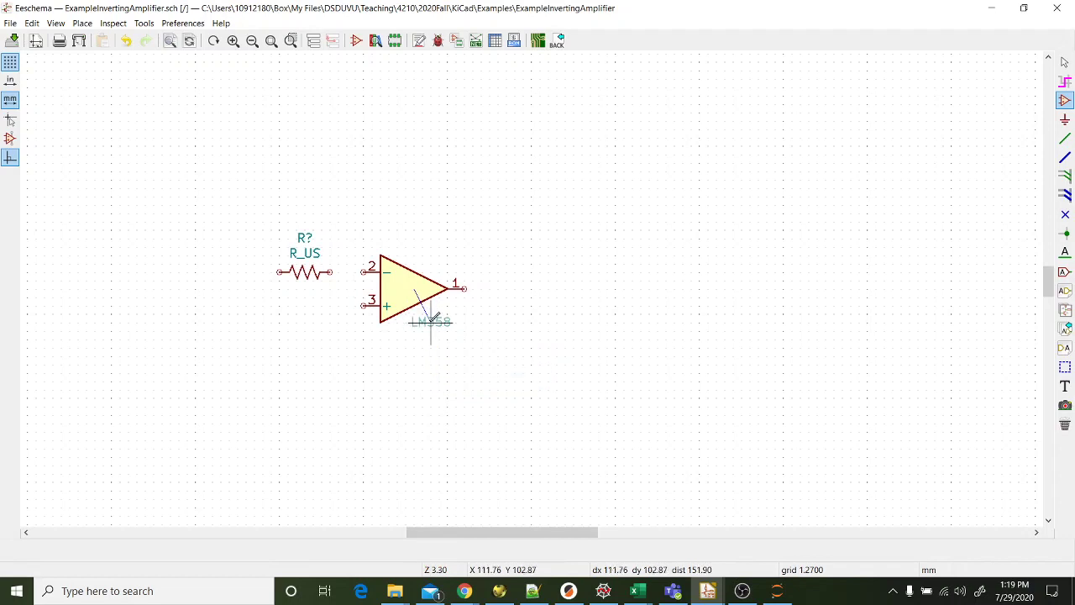
click(430, 319)
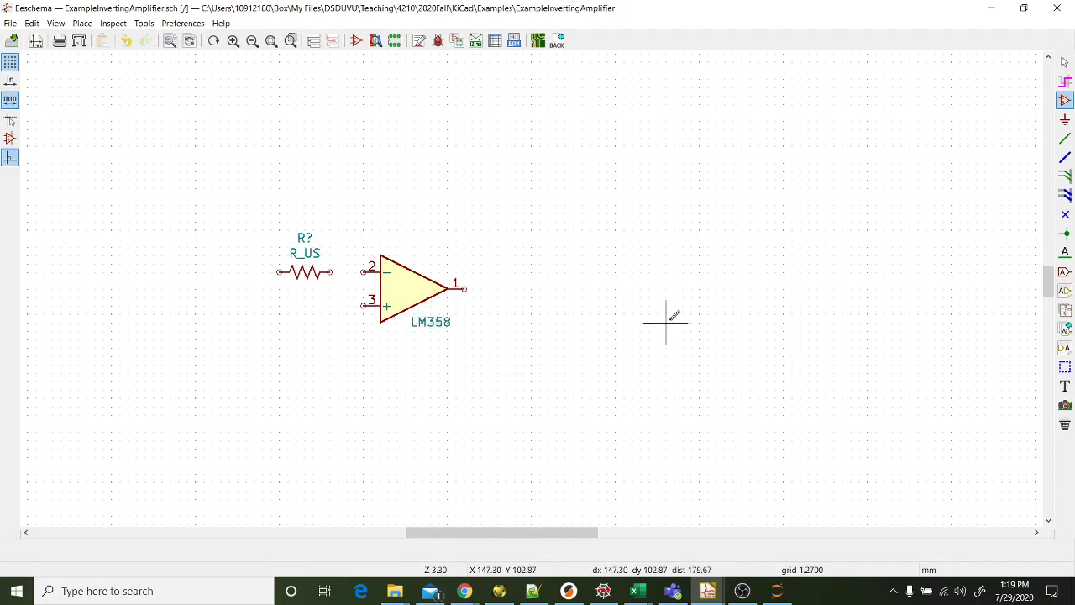
Step: Place a second R_US resistor above the op-amp and rotate it clockwise to lie horizontally
click(404, 219)
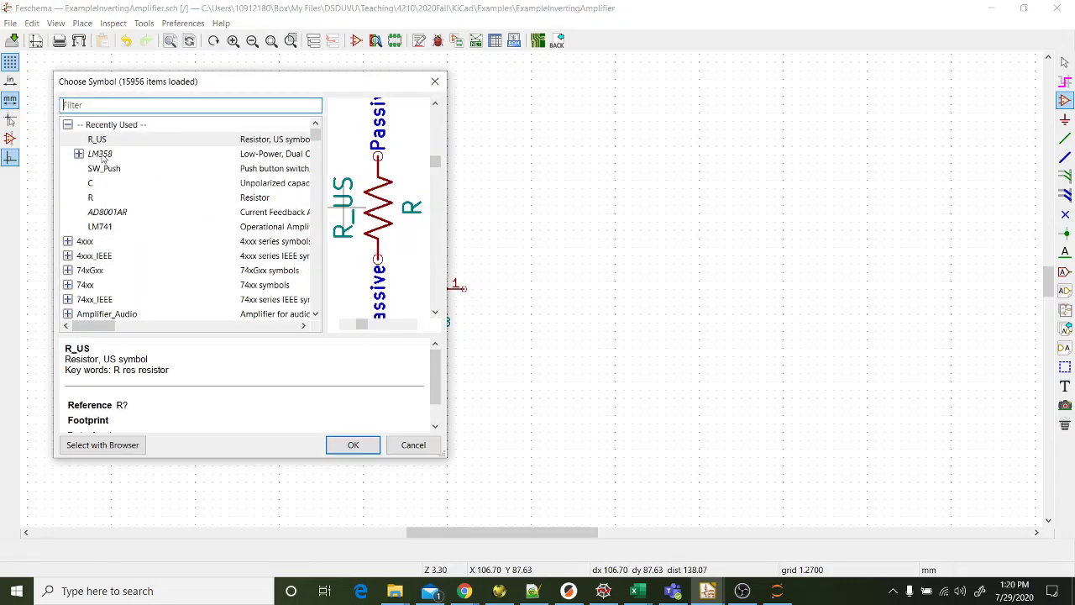
double_click(97, 139)
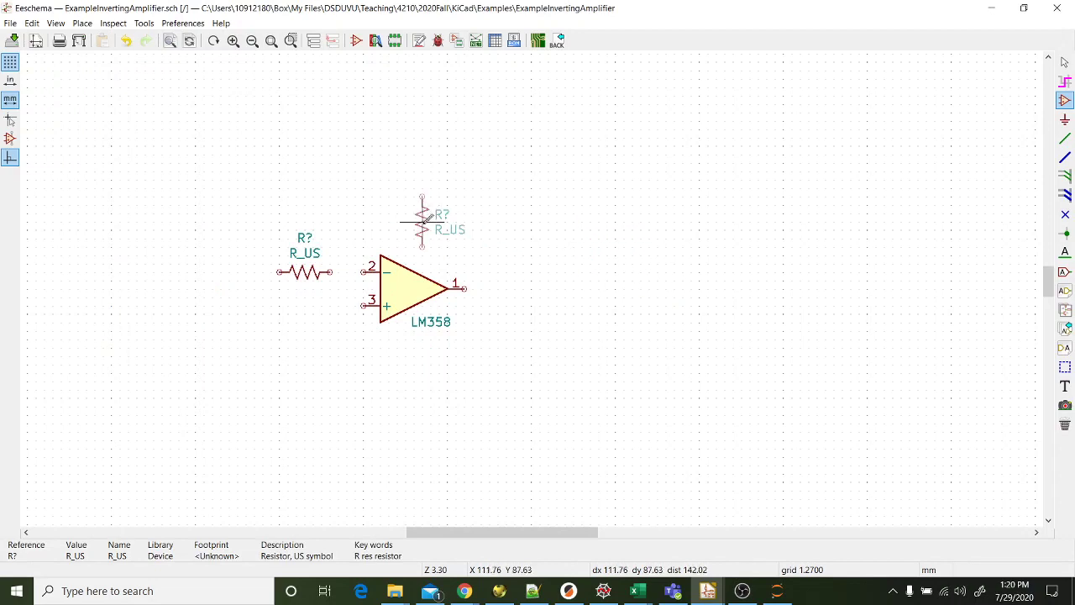
click(424, 220)
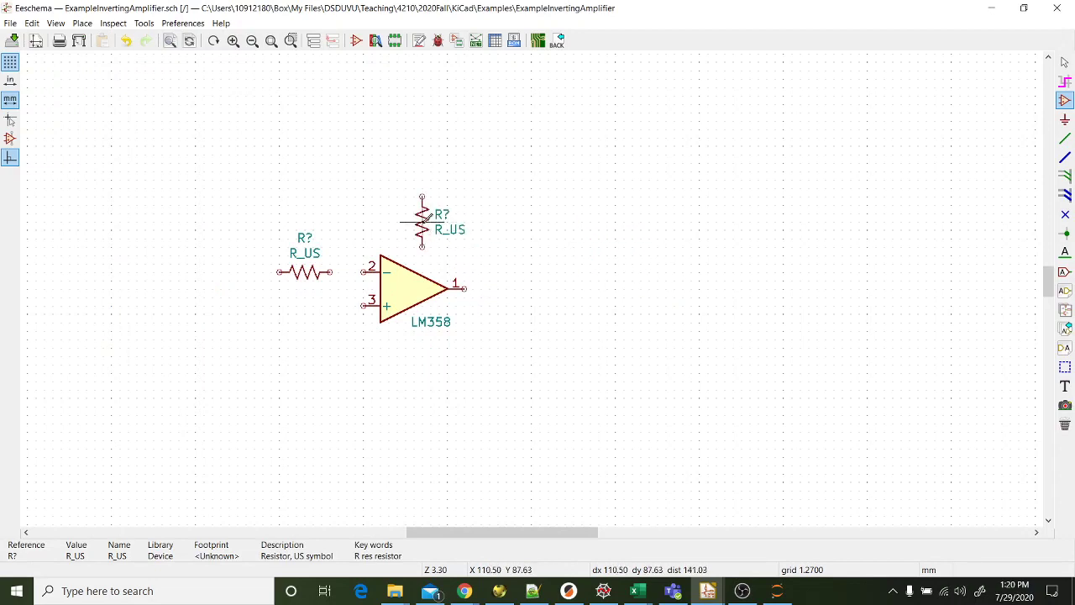
right_click(426, 220)
mouse_move(489, 294)
click(605, 291)
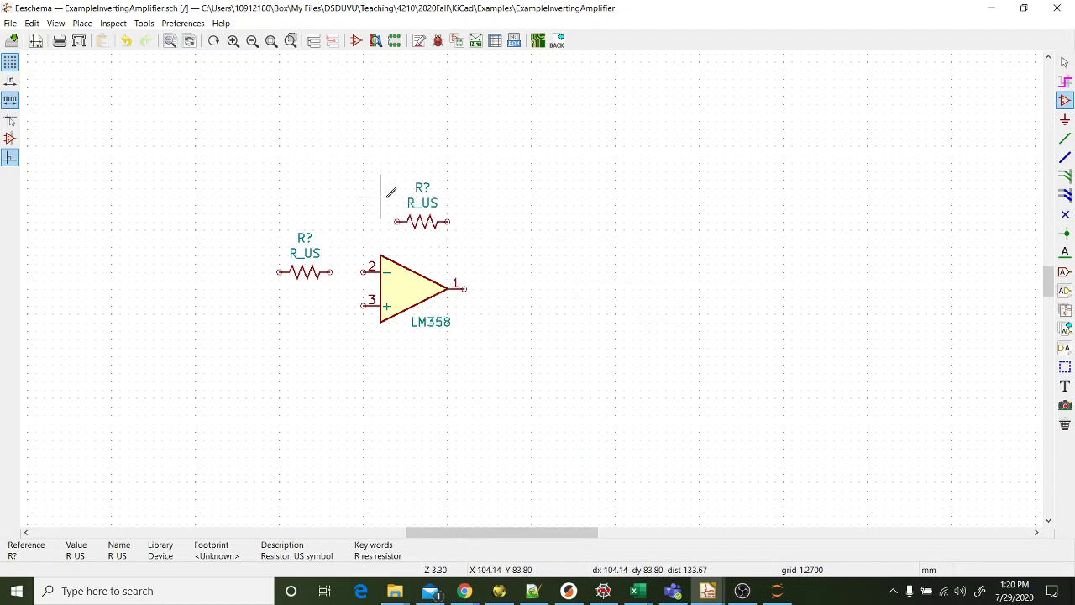
right_click(436, 225)
mouse_move(504, 291)
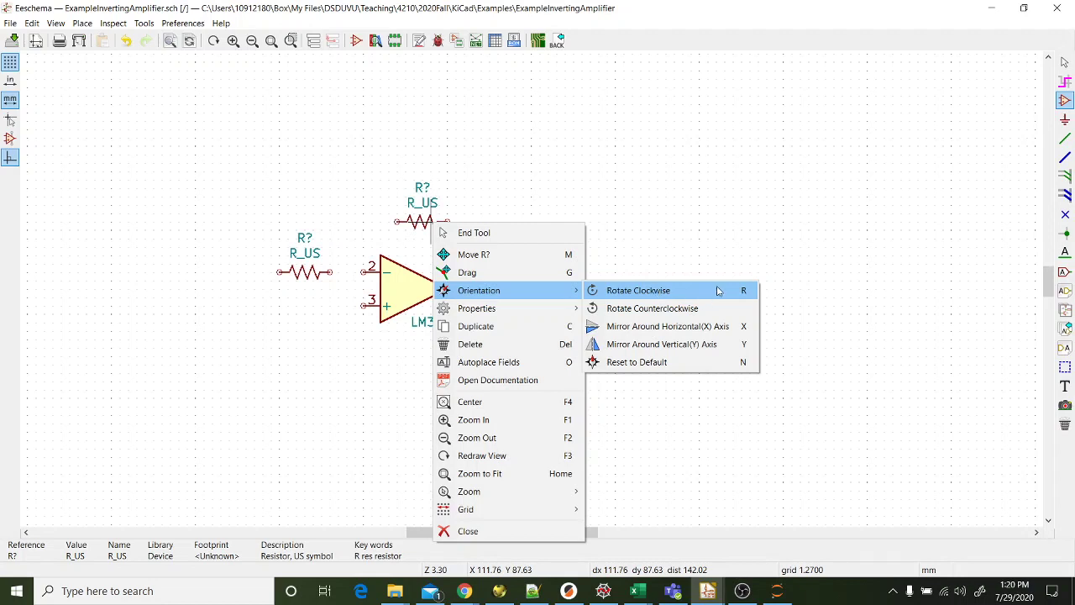
Step: Place a third R_US resistor vertically beside the op-amp's non-inverting pin 3
click(591, 153)
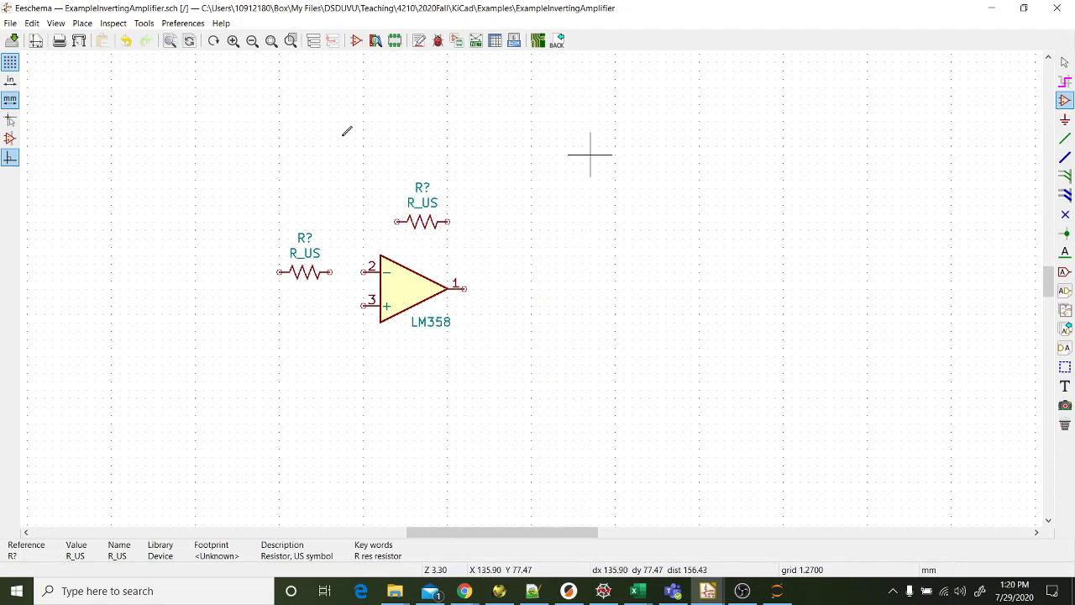
key(a)
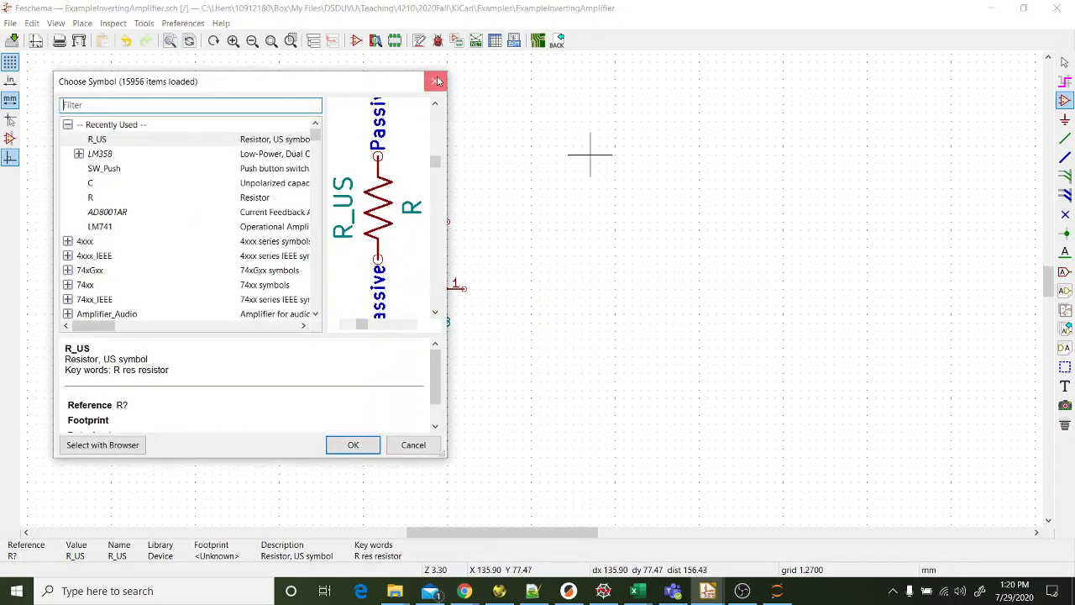
click(437, 80)
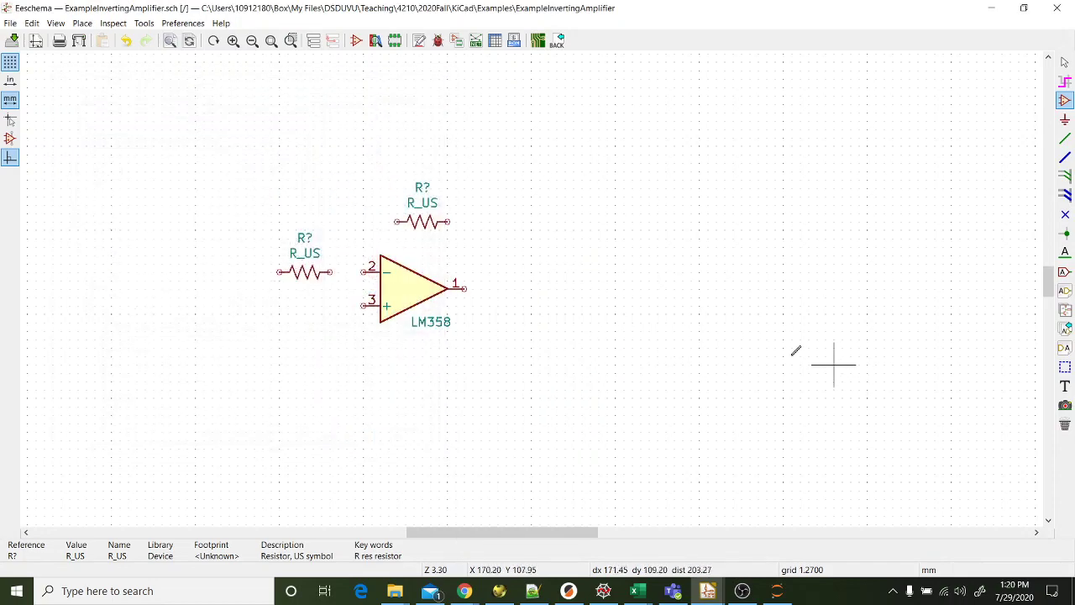
click(321, 321)
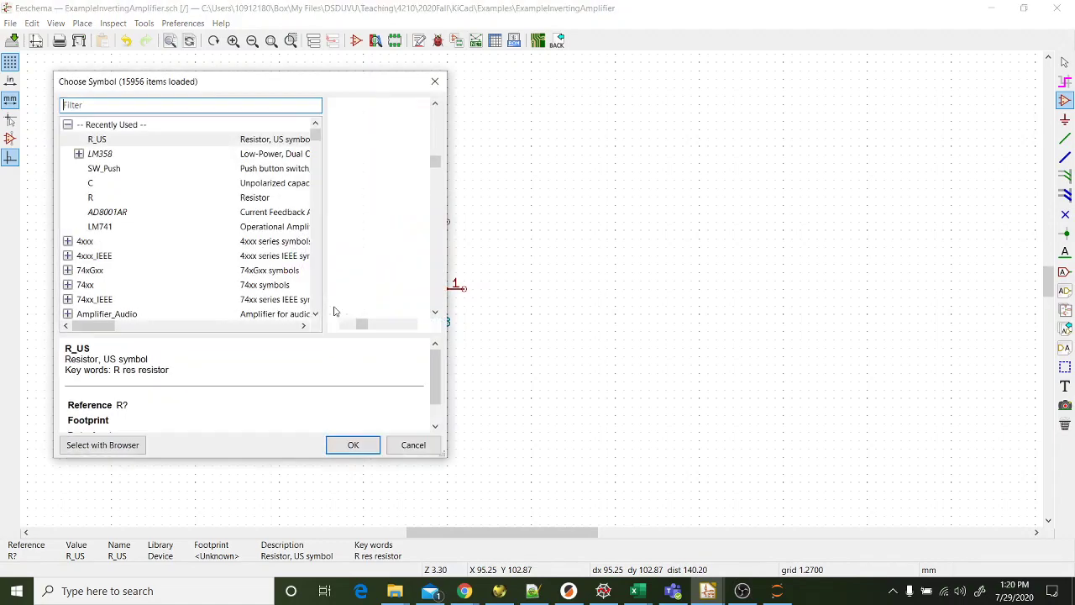
double_click(98, 139)
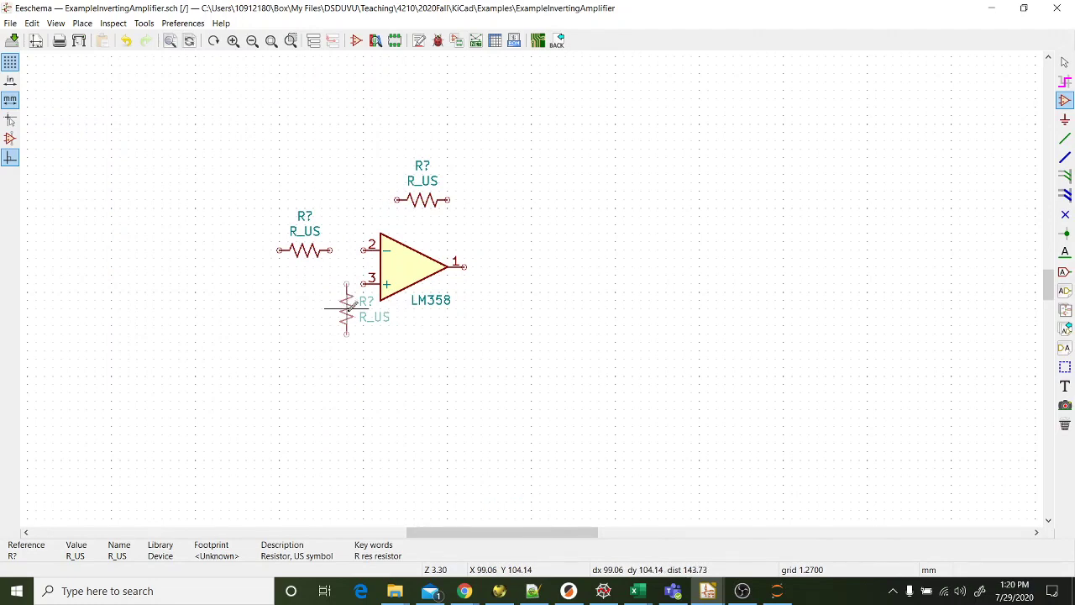
click(339, 308)
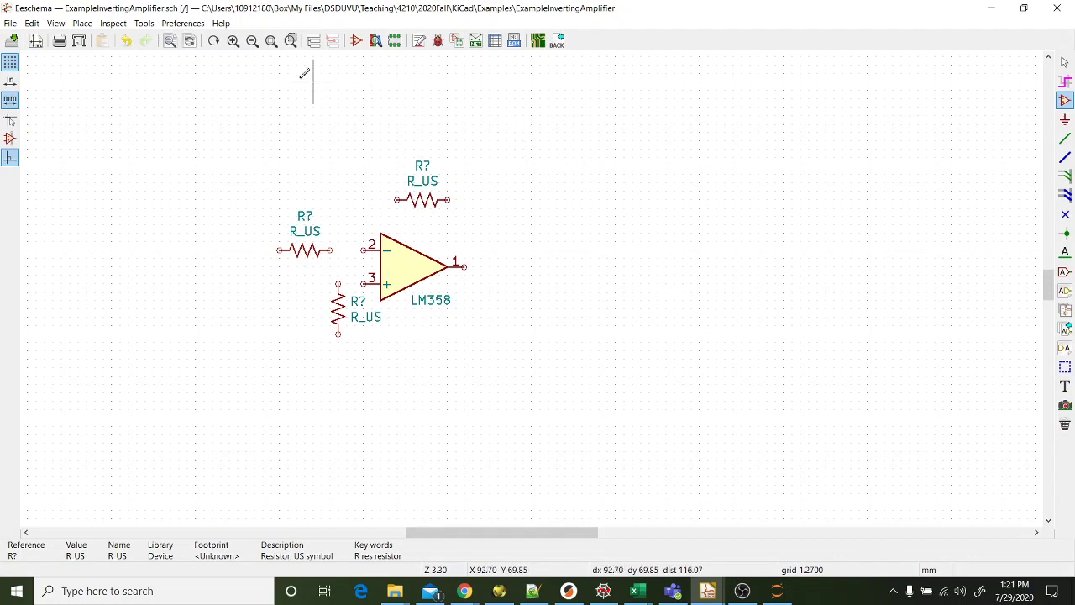
click(82, 24)
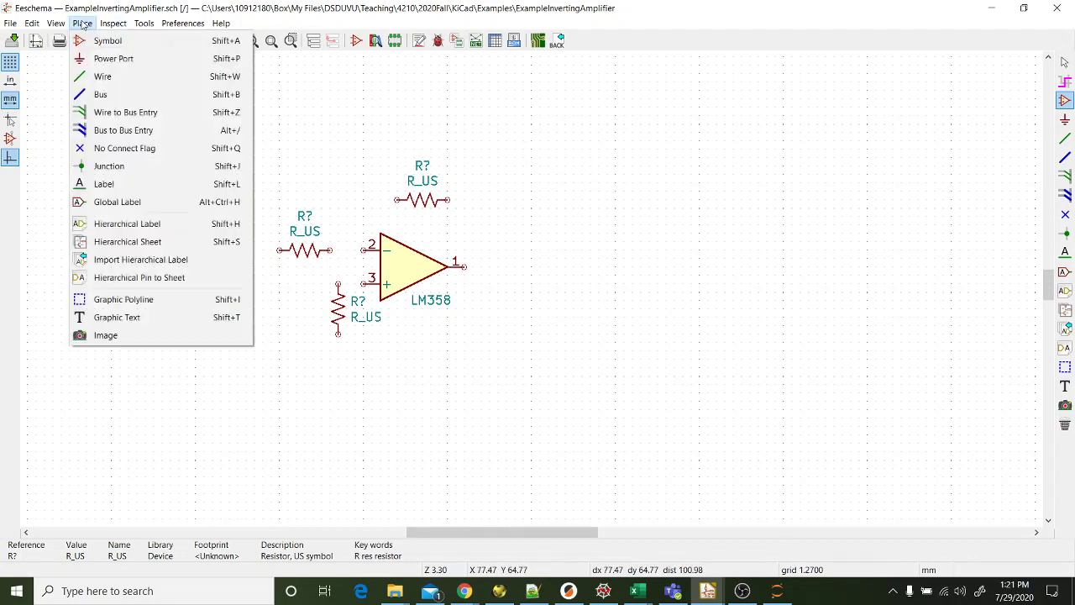
Step: Wire the input resistor to pin 2, tie the top resistor to it, and extend the input lead left
click(102, 77)
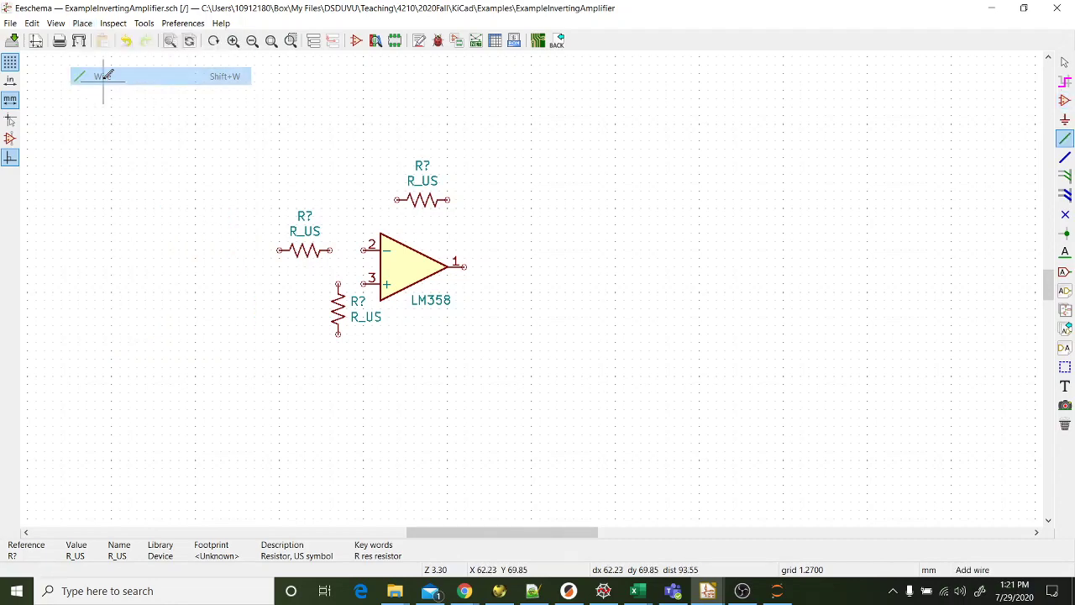
click(330, 249)
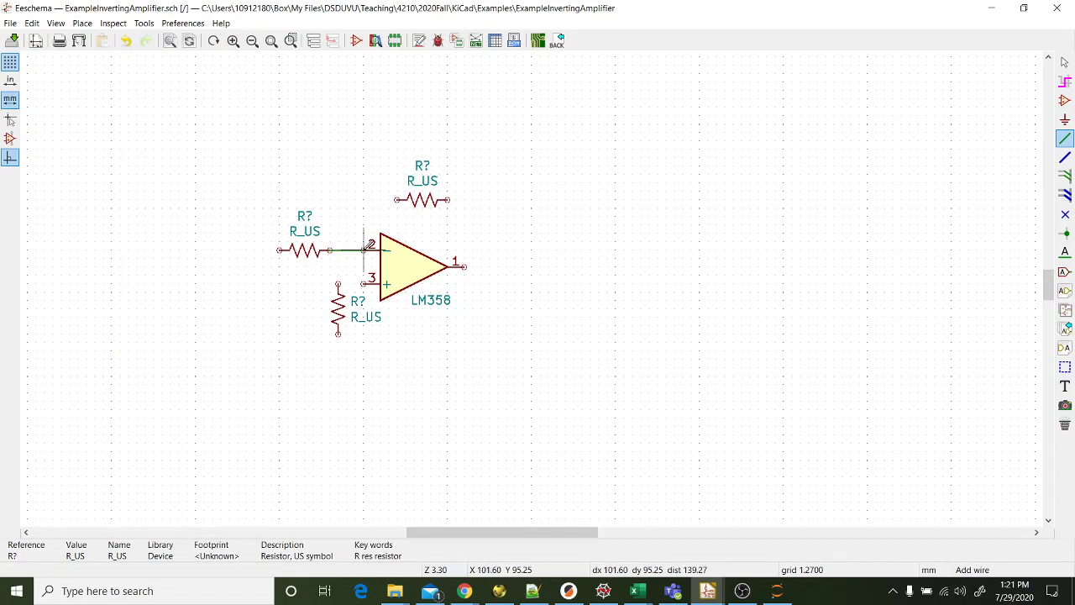
click(365, 250)
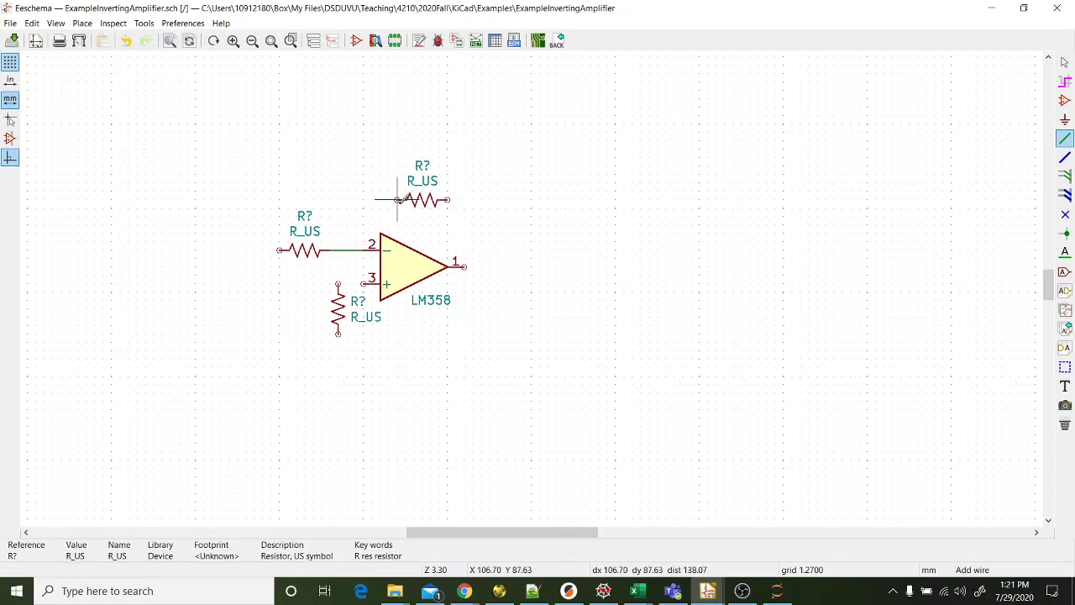
click(398, 200)
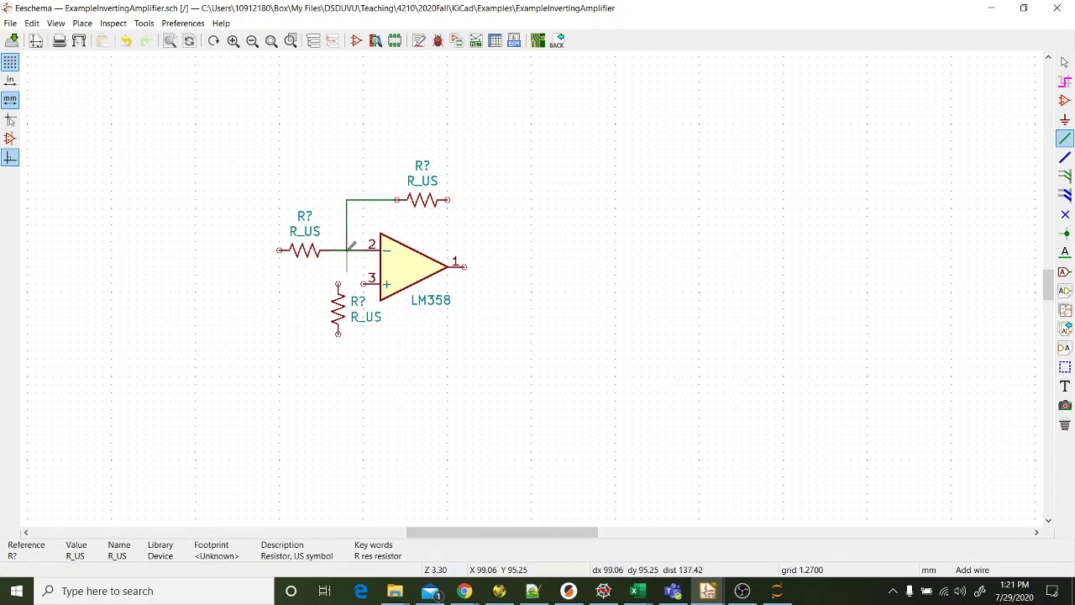
click(346, 250)
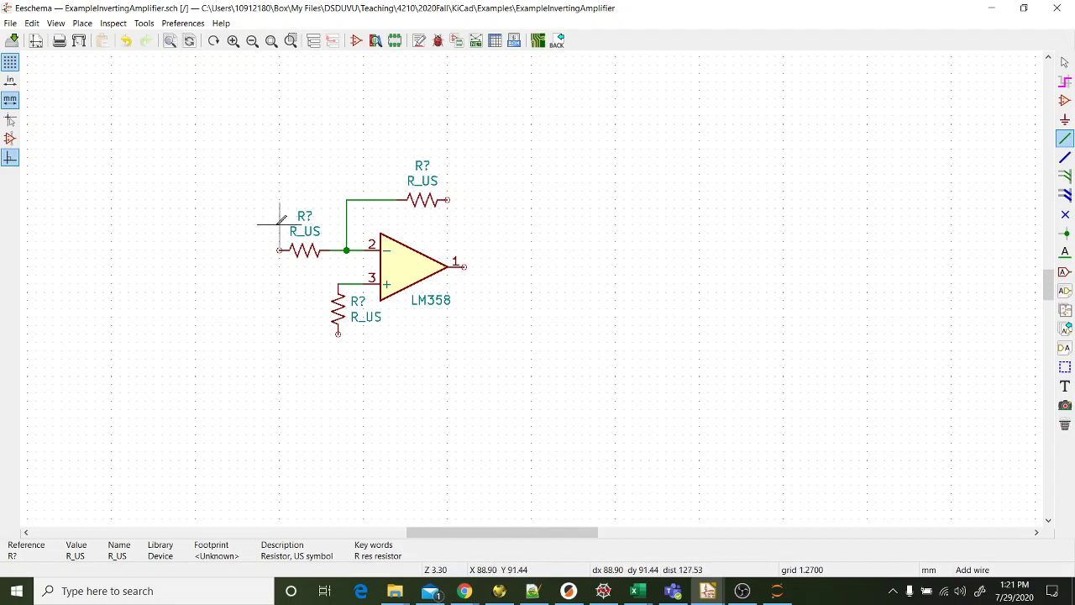
double_click(239, 249)
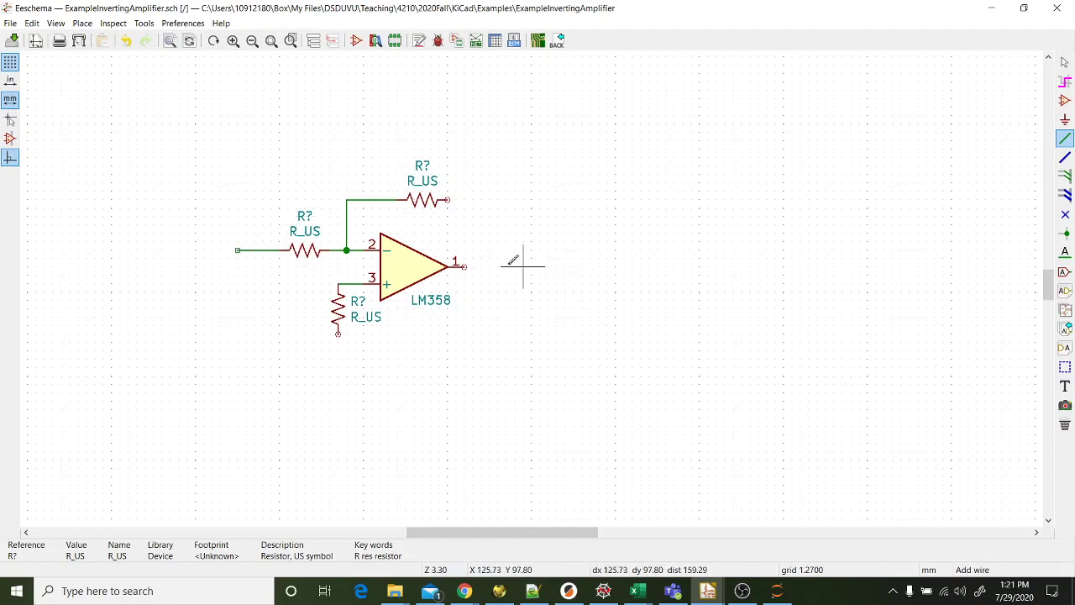
Step: Run a wire right from output pin 1 and connect the feedback resistor's end to it
click(465, 267)
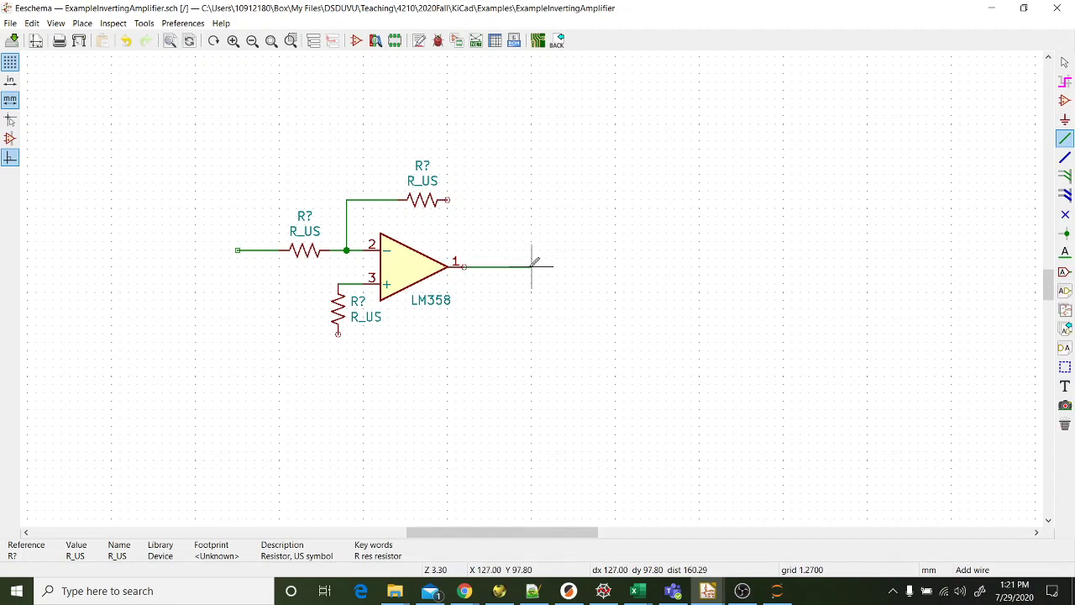
double_click(531, 266)
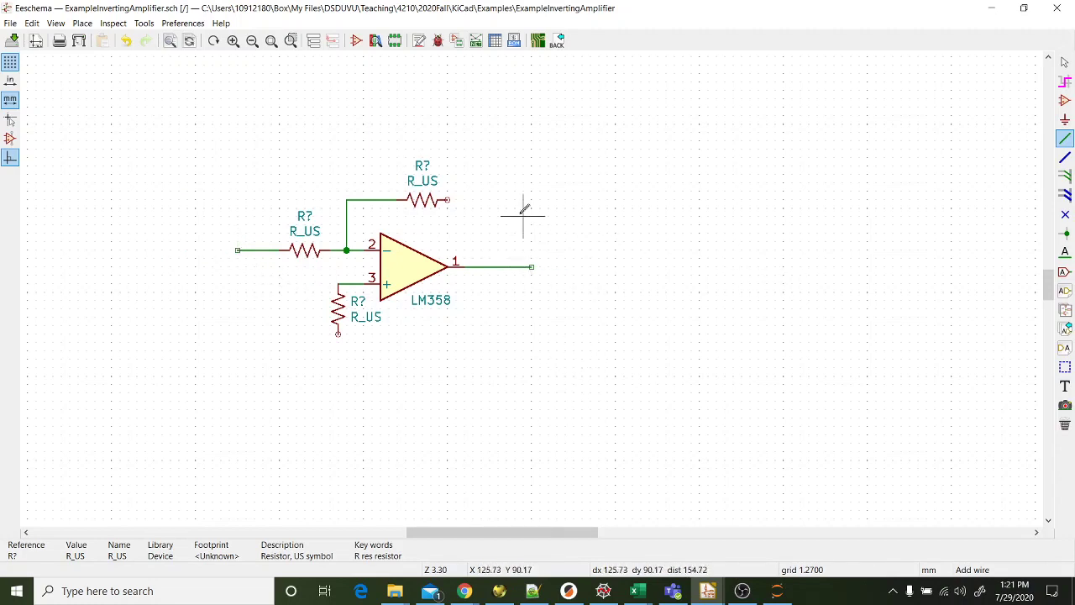
click(447, 199)
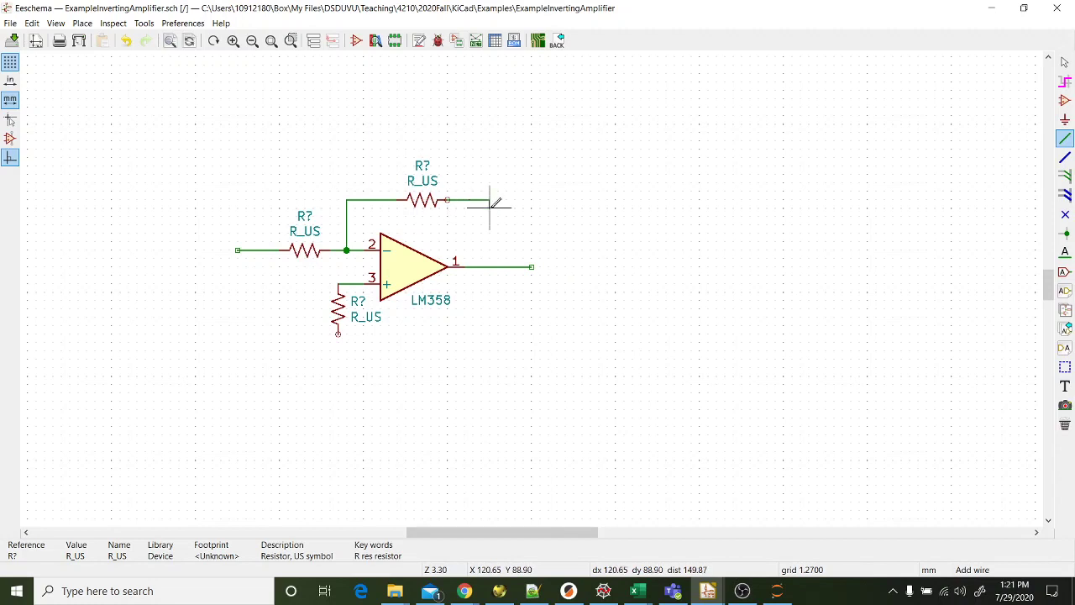
click(489, 267)
click(82, 23)
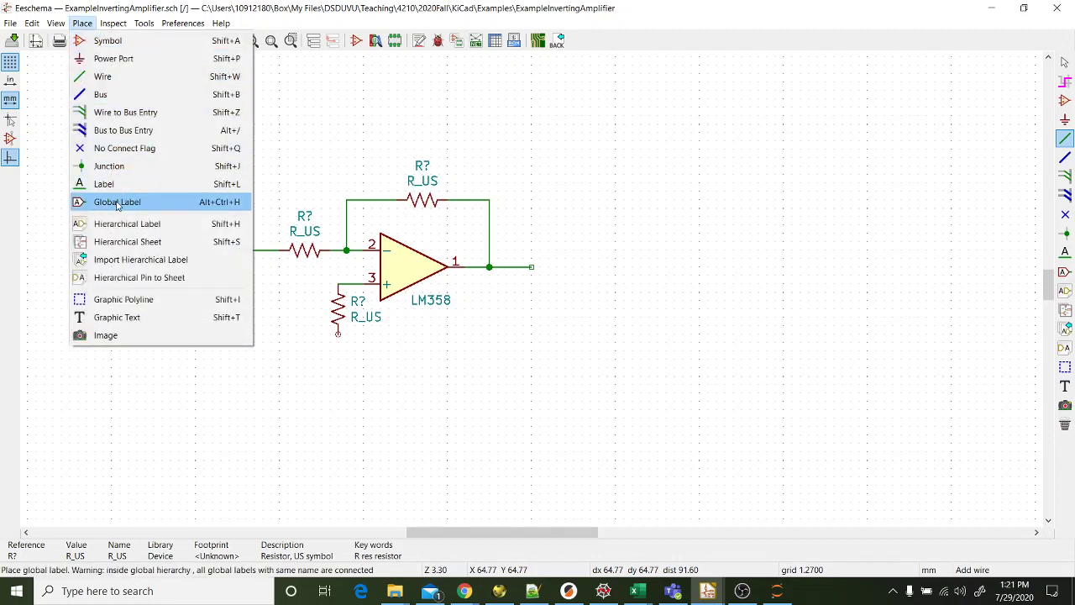
Step: Attach a Vin global label to the left end of the input wire
click(117, 202)
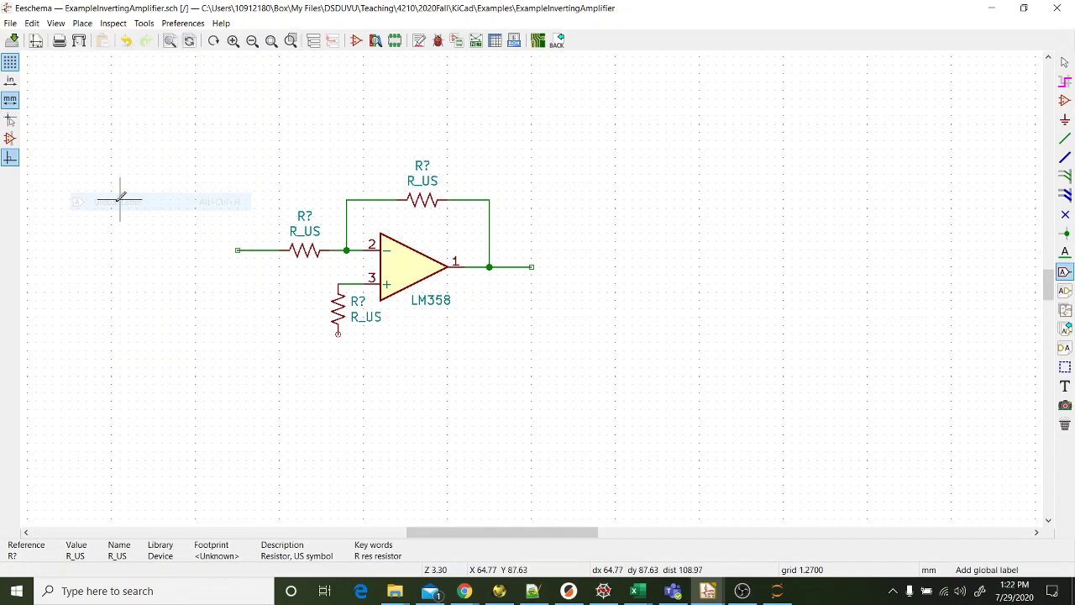
click(195, 225)
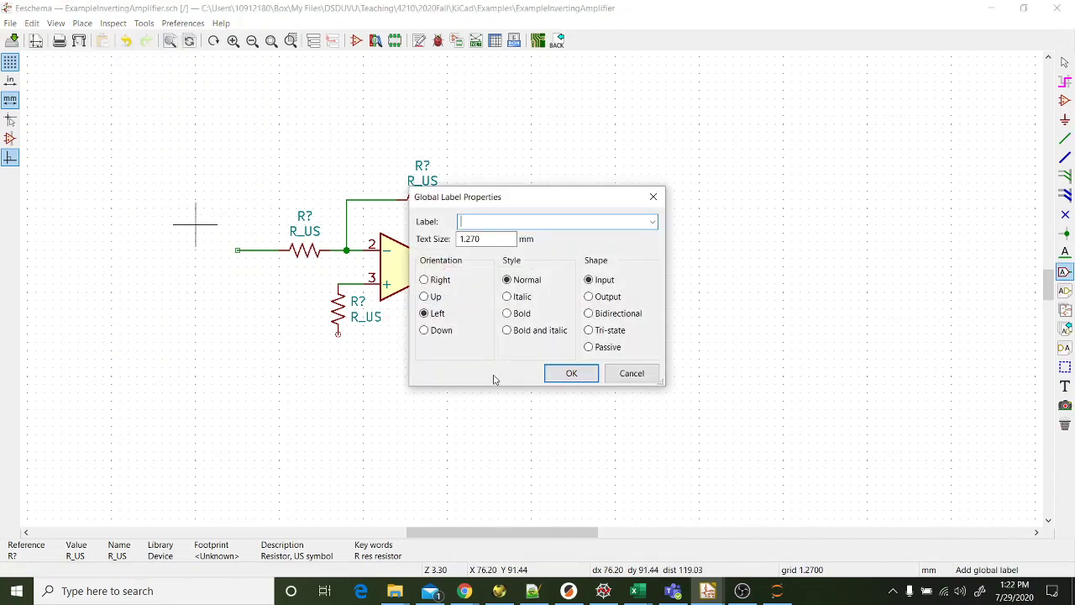
text(Vin)
click(571, 373)
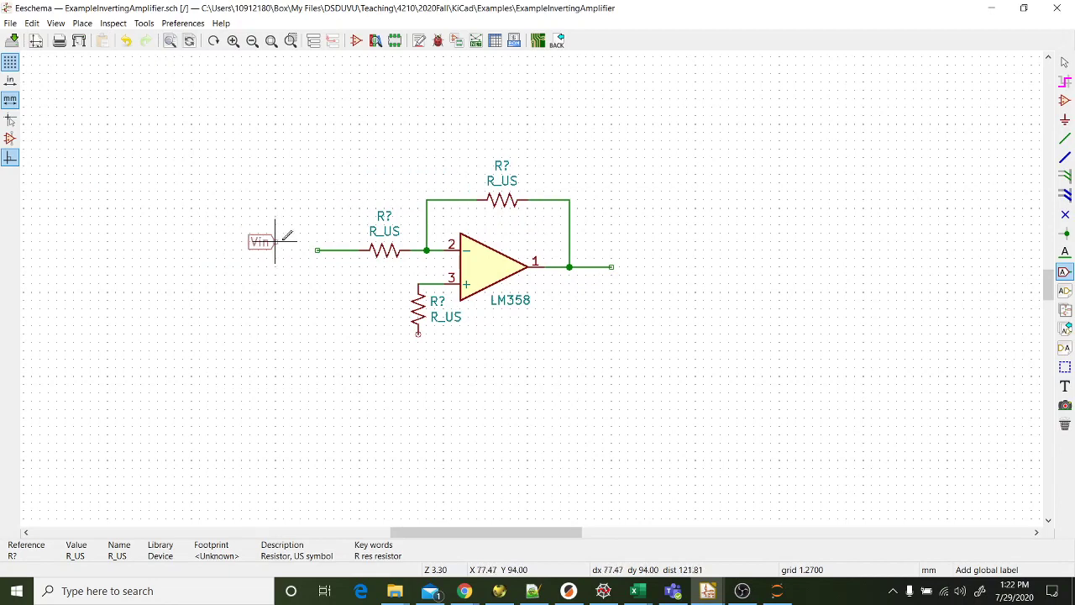
click(318, 249)
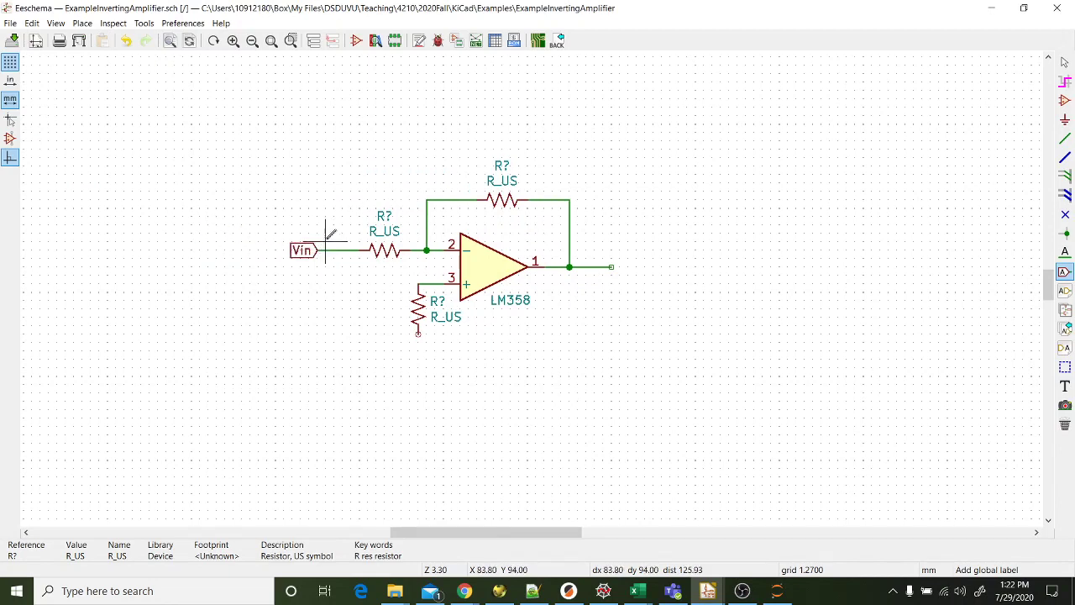
Step: Add a Vout global label, rotate it with R, and move it onto the output wire's right end
click(636, 214)
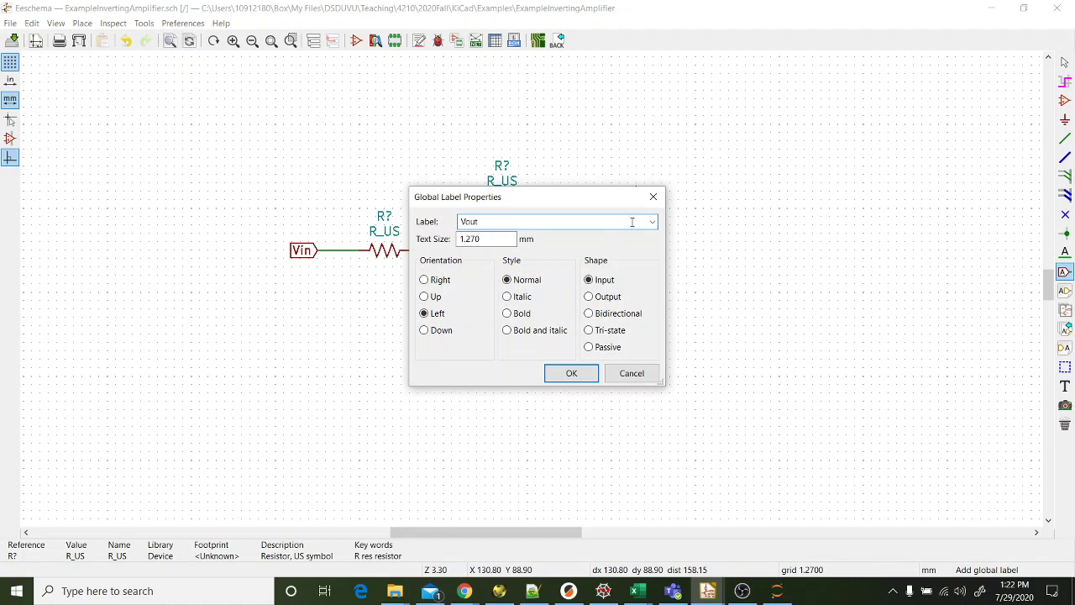
click(577, 372)
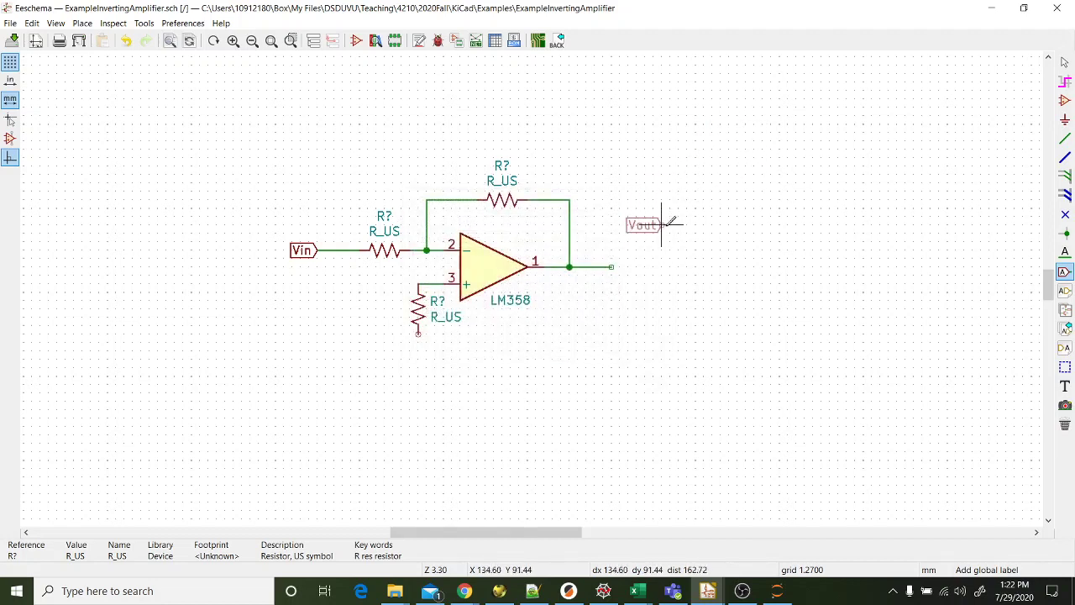
click(670, 233)
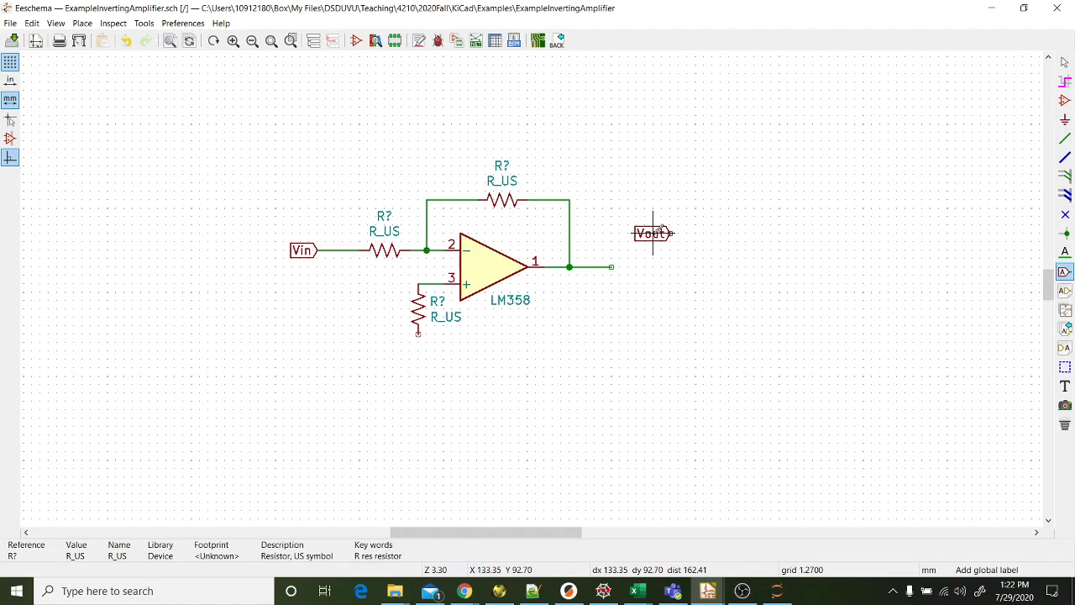
key(r)
key(r)
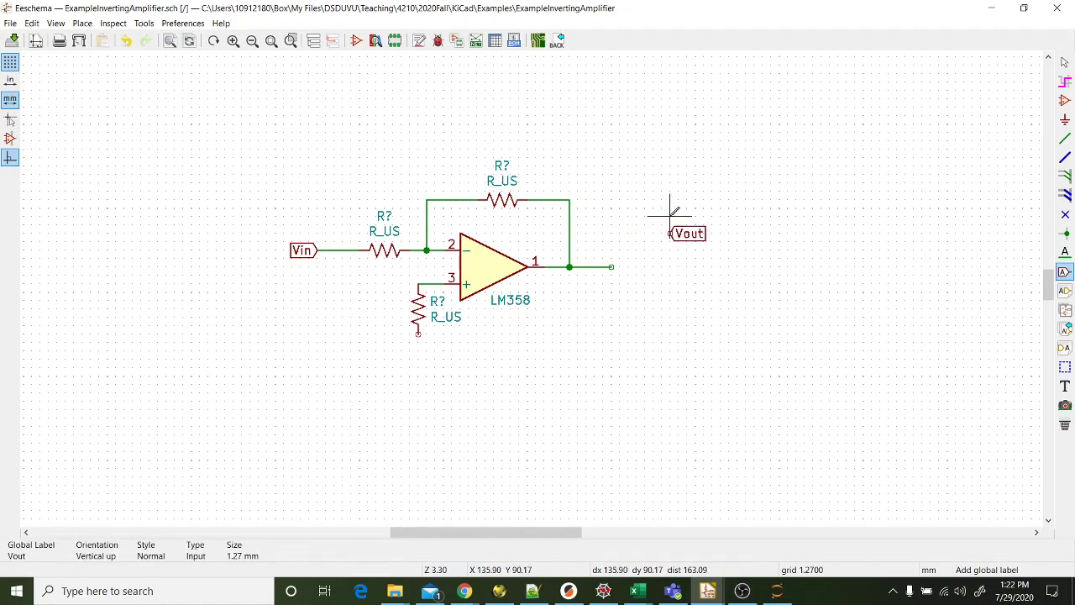
key(r)
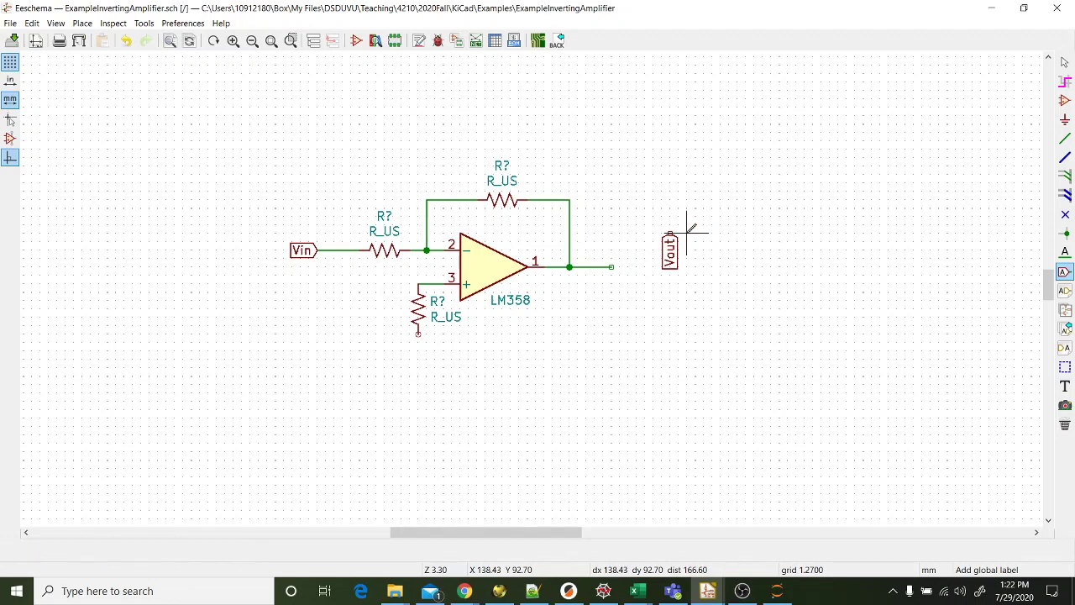
key(r)
key(r)
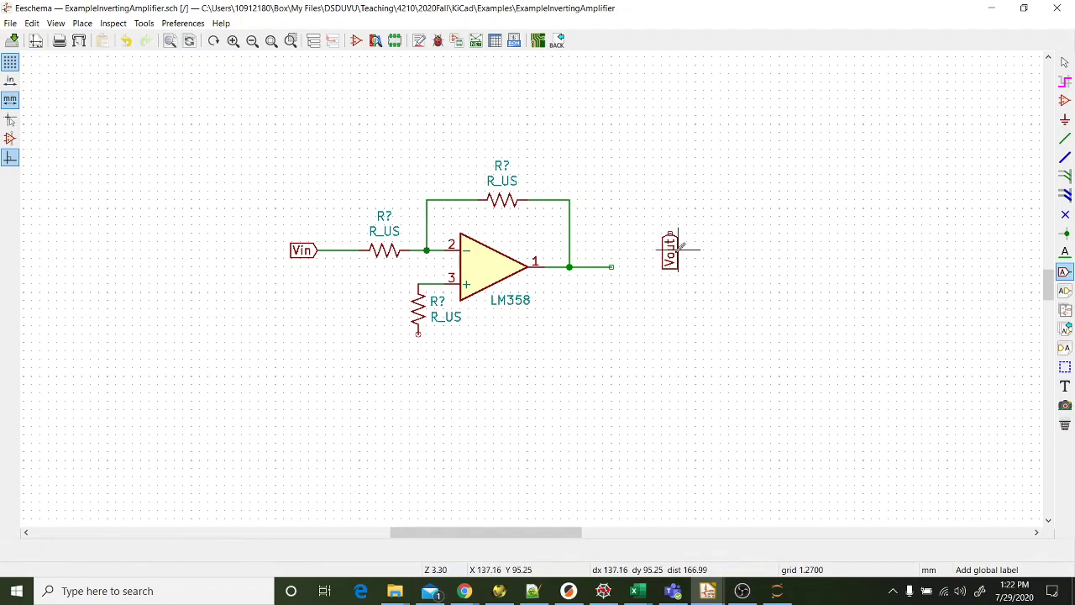
key(r)
key(r)
key(r)
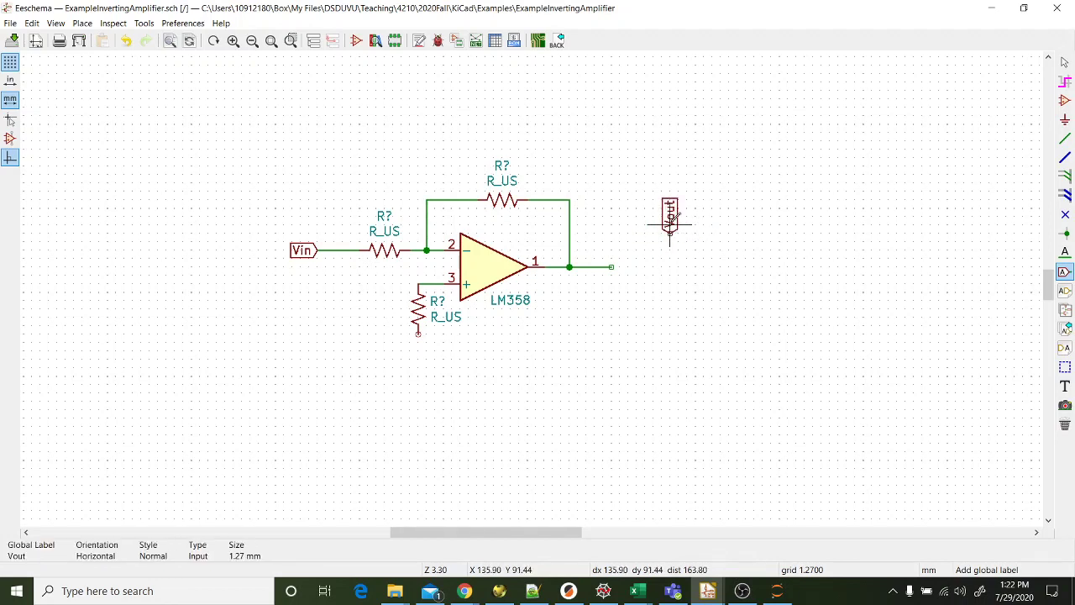
click(669, 225)
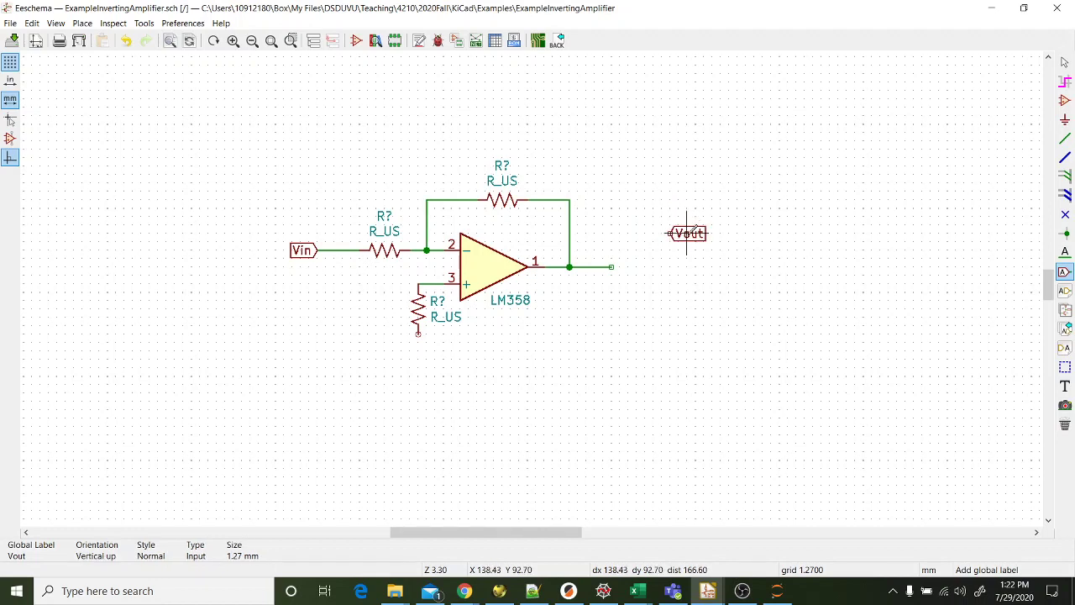
drag(686, 233, 663, 259)
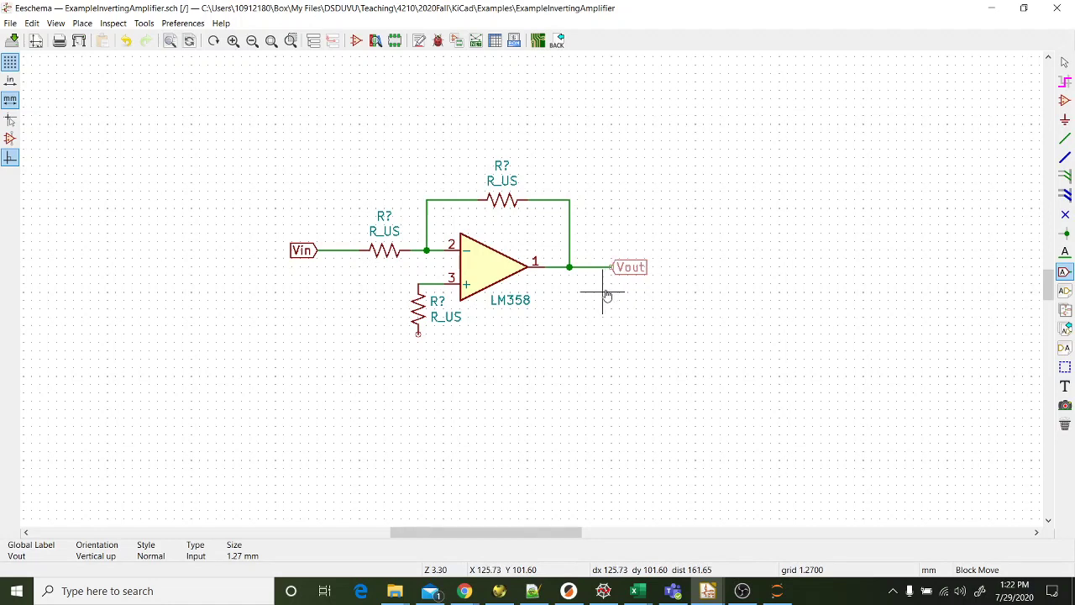
click(608, 301)
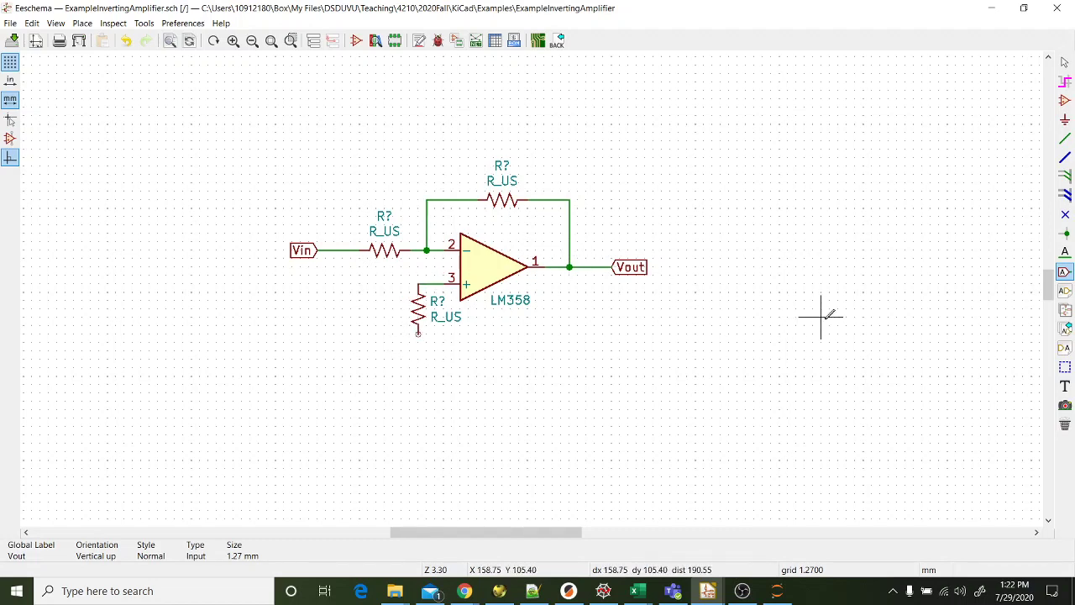
Step: Place a GND power symbol, found by searching 'grou', on the pin-3 resistor's bottom end
click(77, 24)
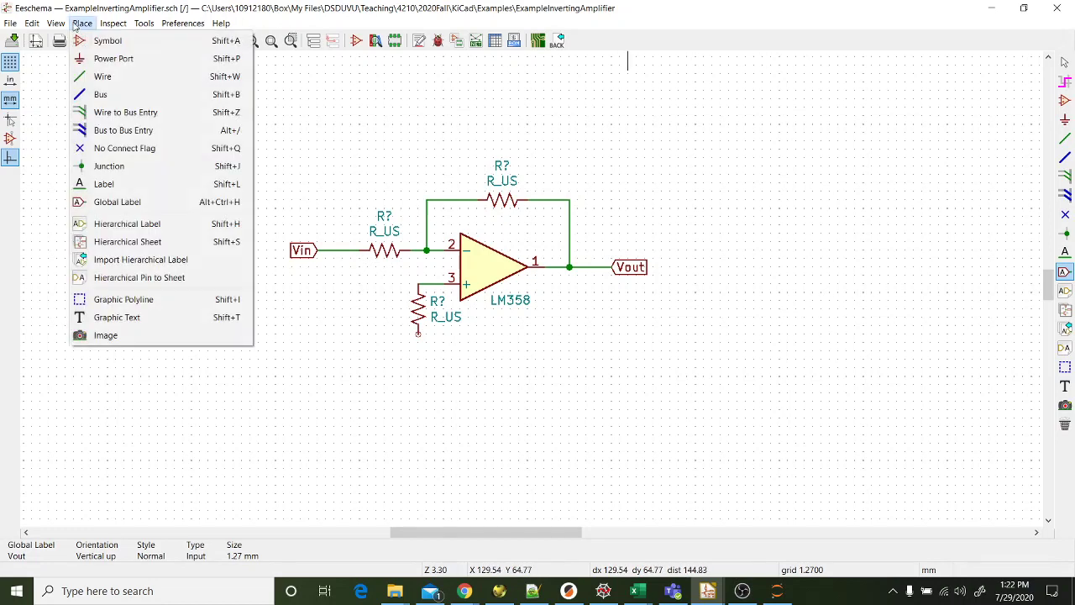
click(113, 59)
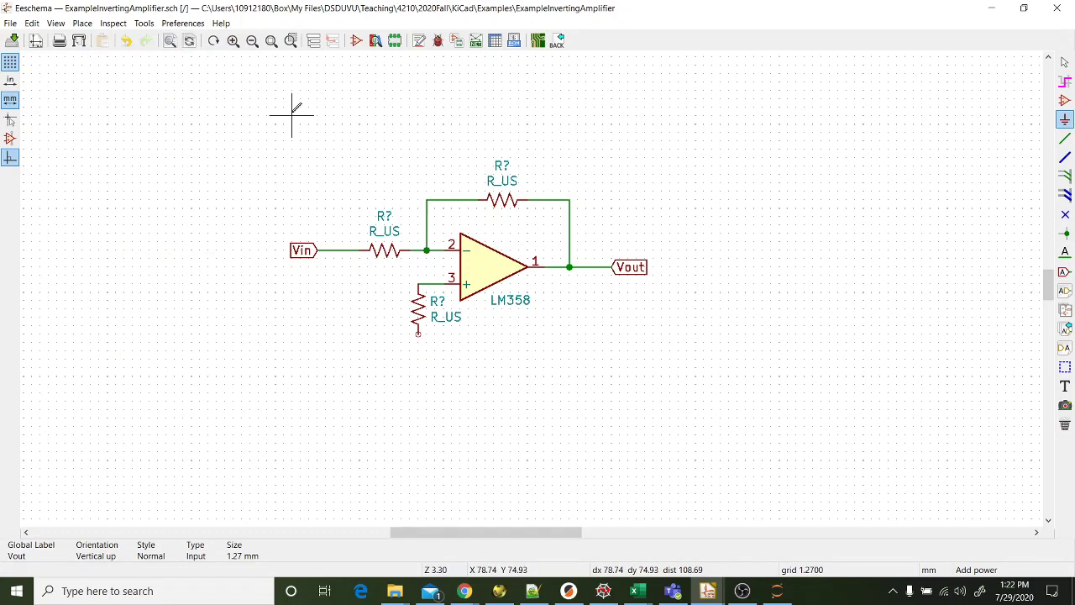
click(311, 311)
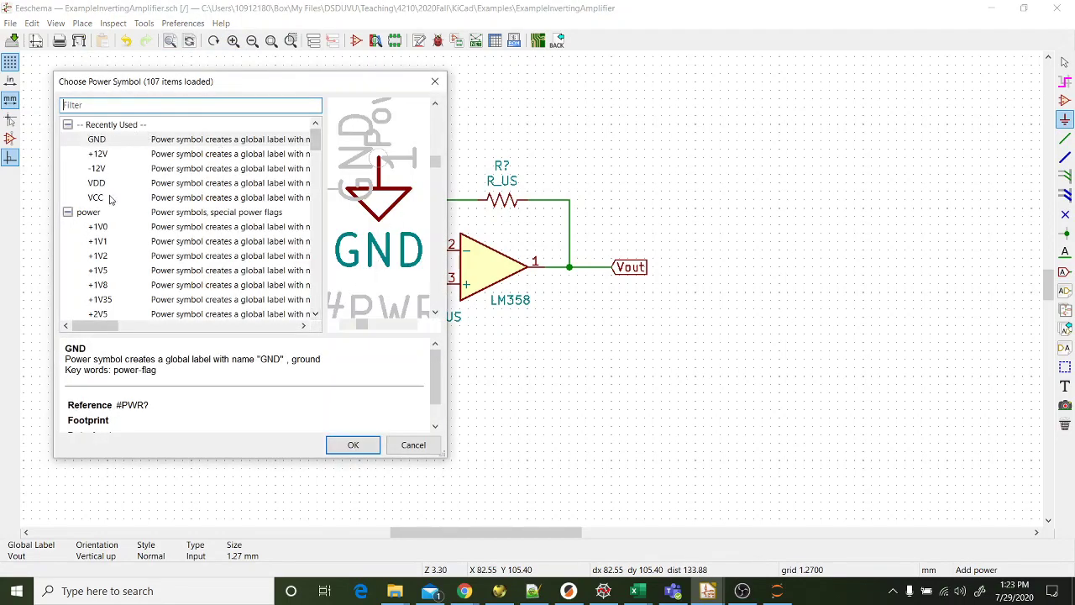
click(121, 102)
text(ground)
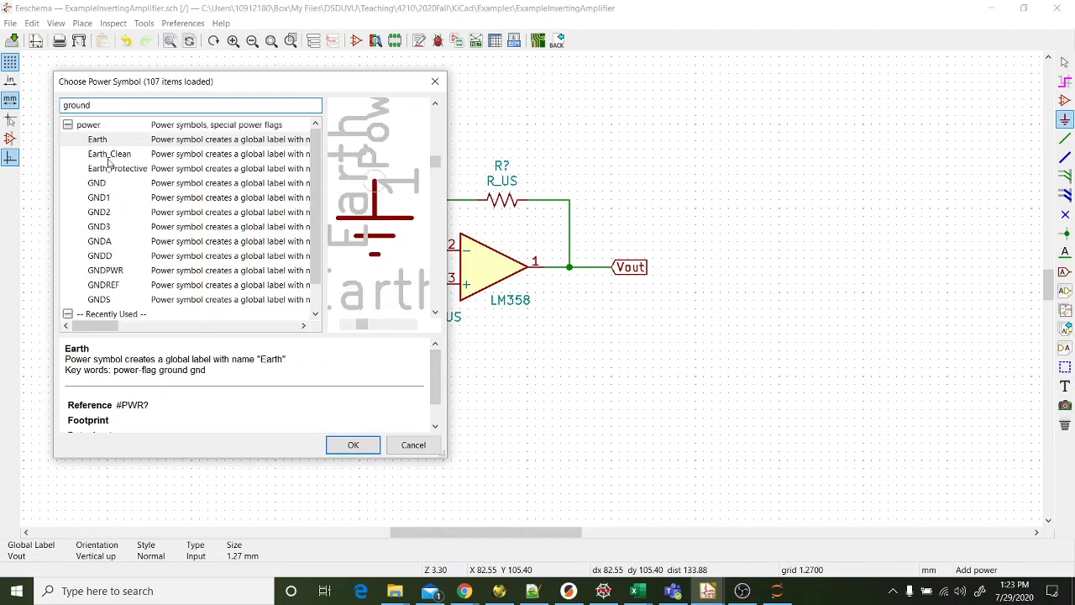
click(95, 187)
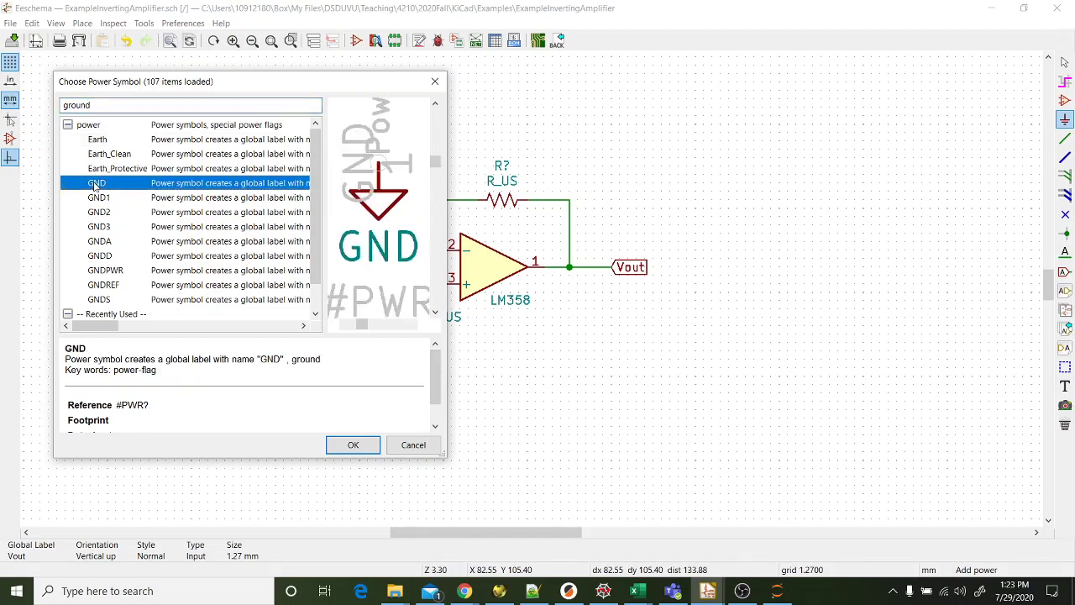
click(99, 142)
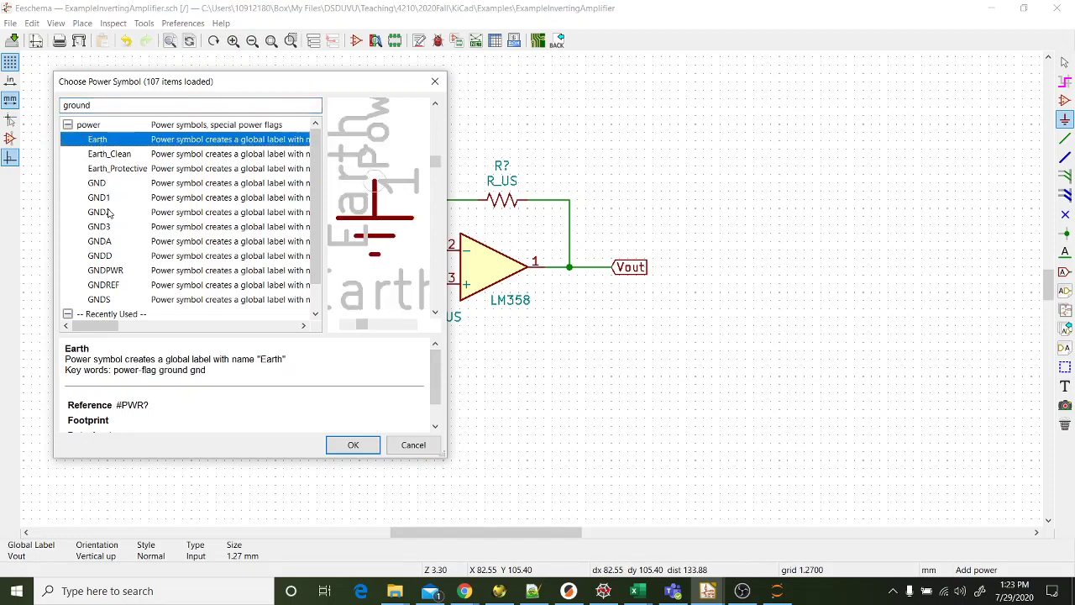
click(99, 184)
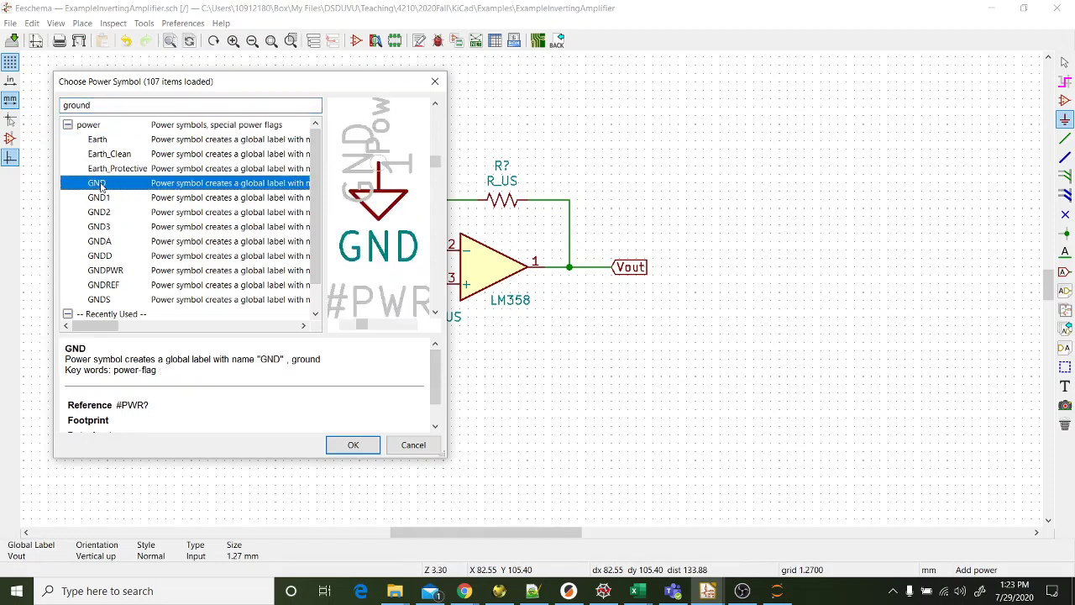
click(353, 446)
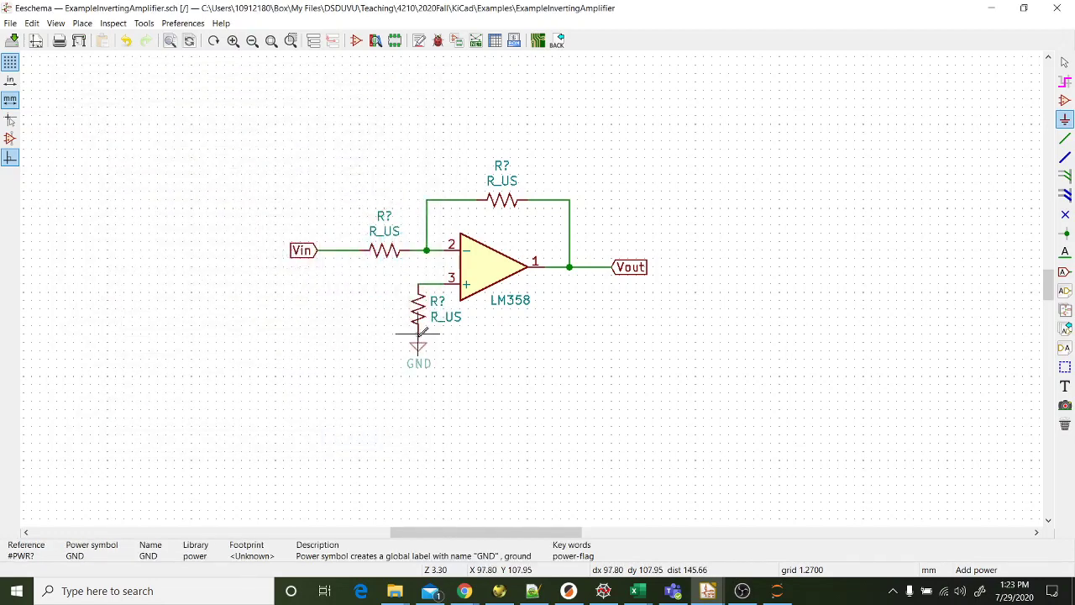
click(418, 333)
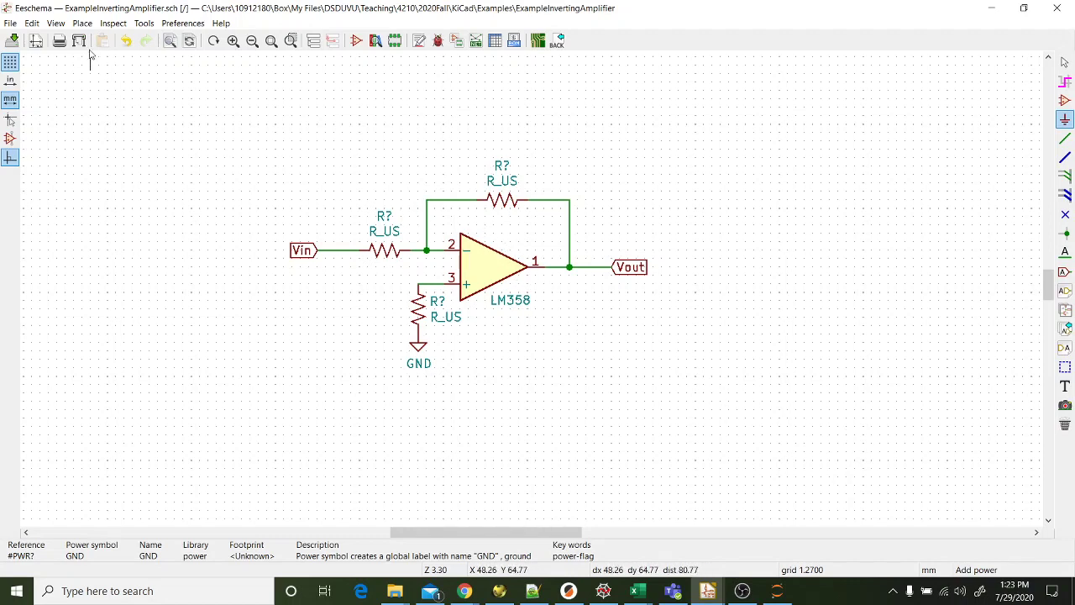
Step: Place LM358 Unit C, the power unit with V+ pin 8 and V− pin 4, right of the amplifier
click(81, 23)
click(96, 38)
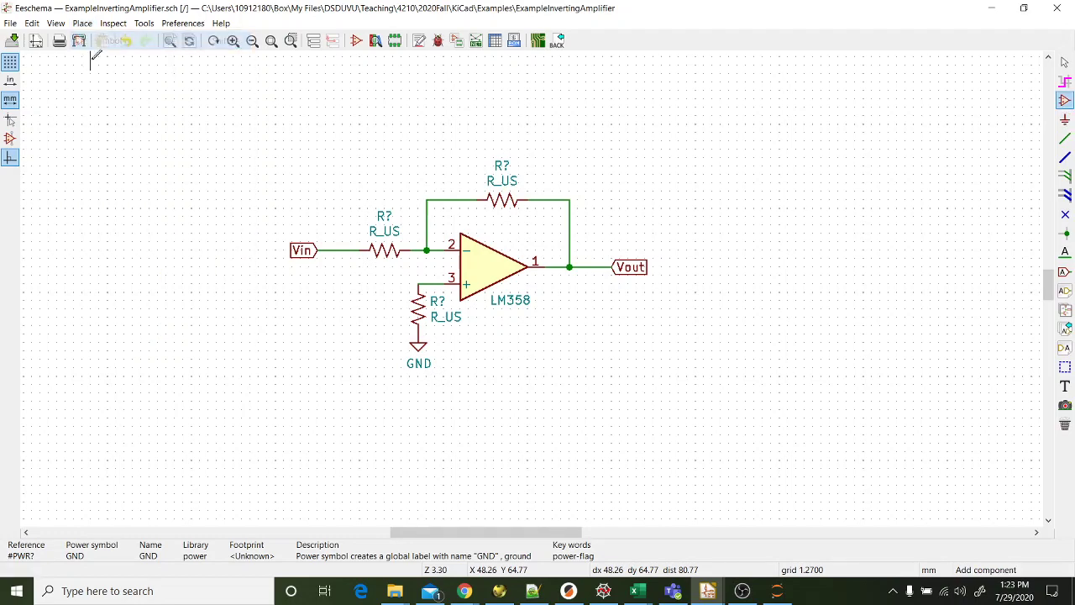
click(342, 323)
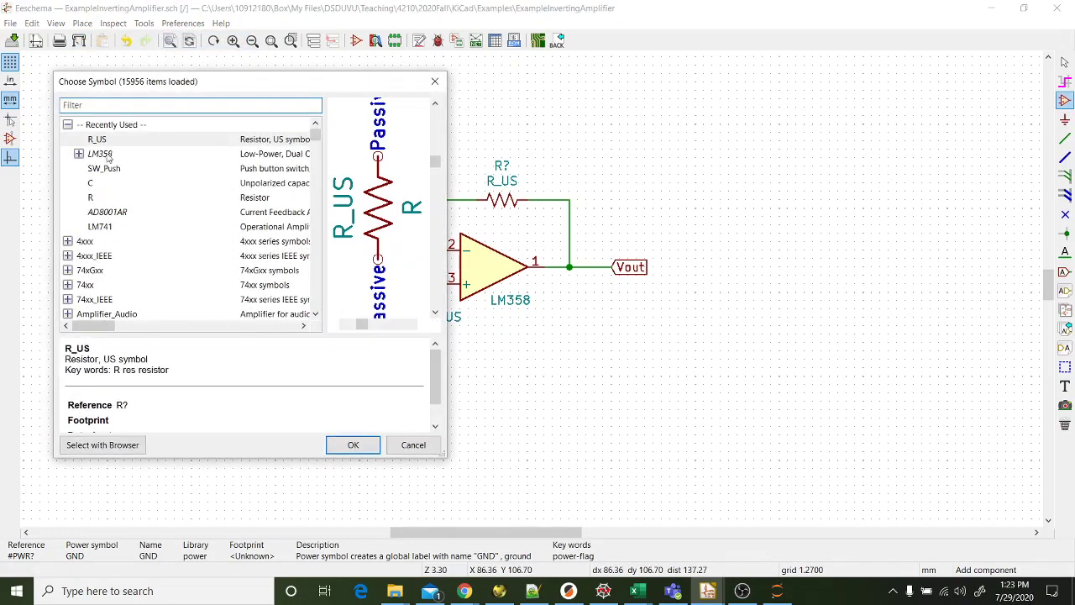
click(78, 154)
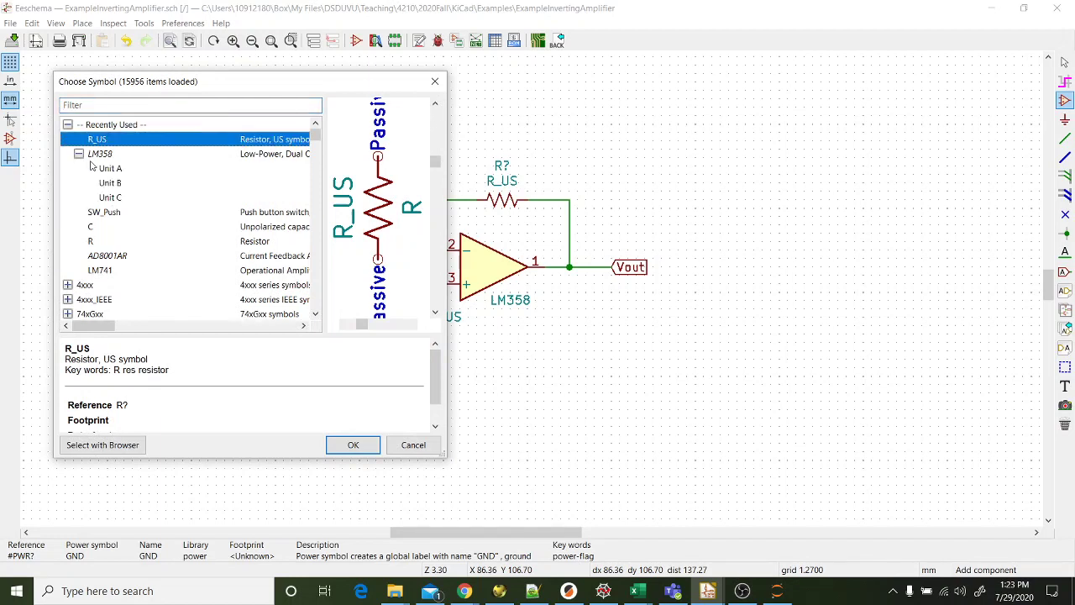
click(111, 169)
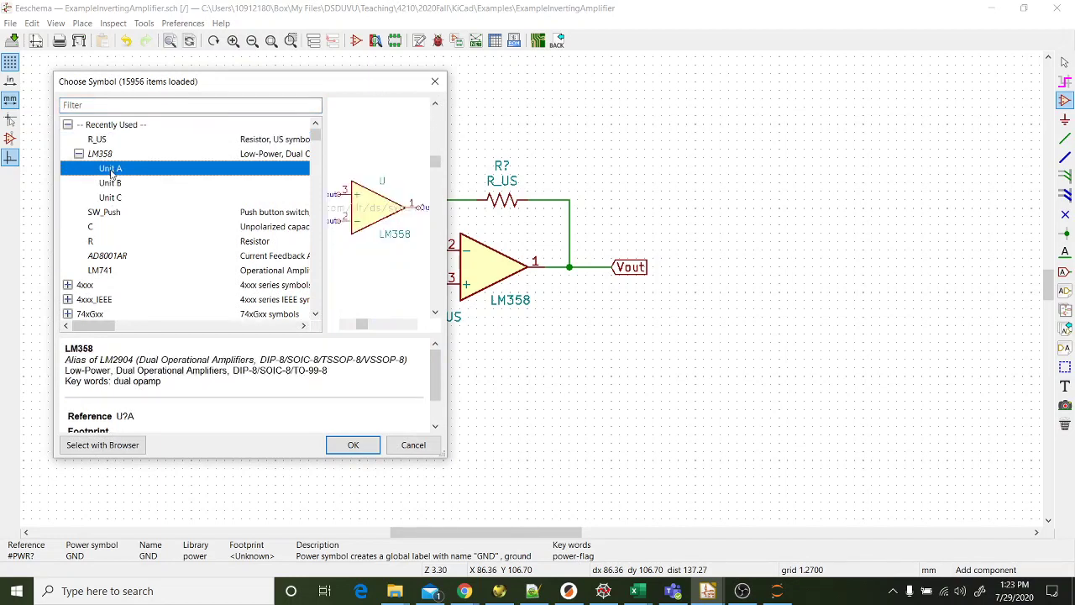
click(119, 184)
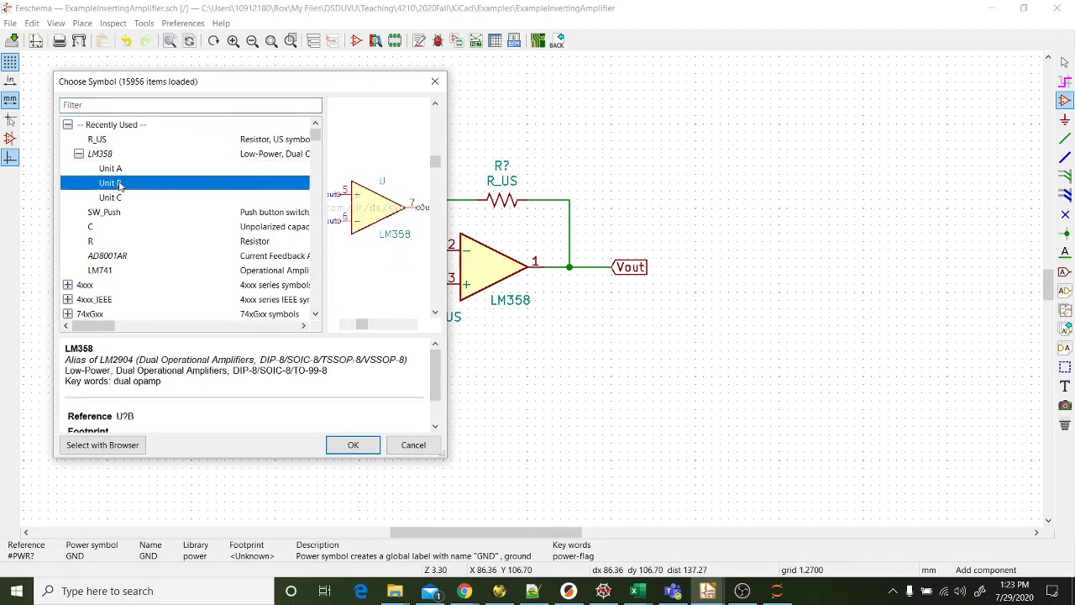
click(117, 198)
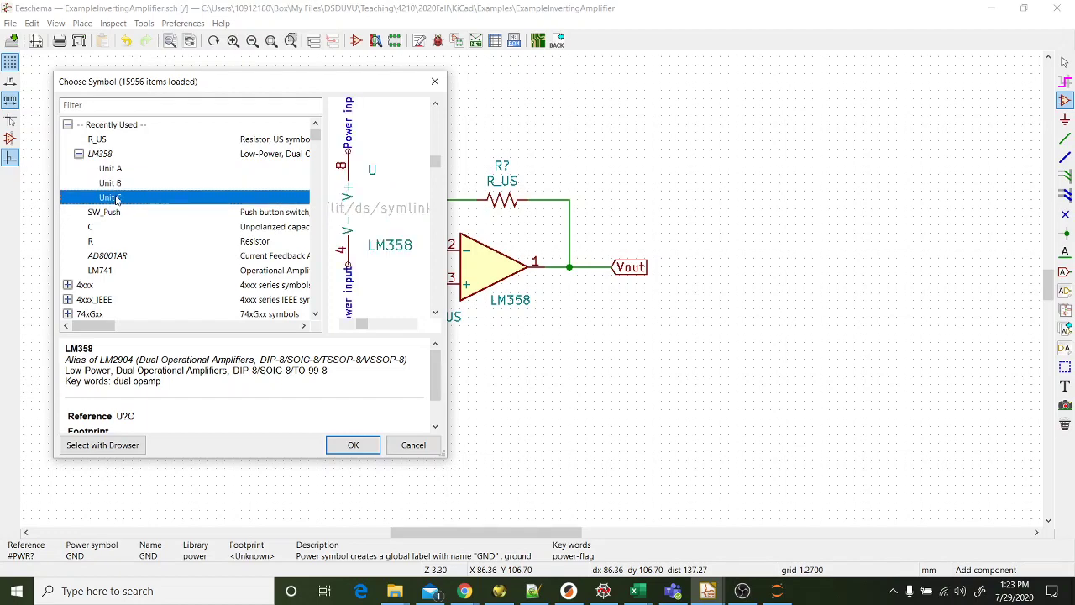
double_click(117, 198)
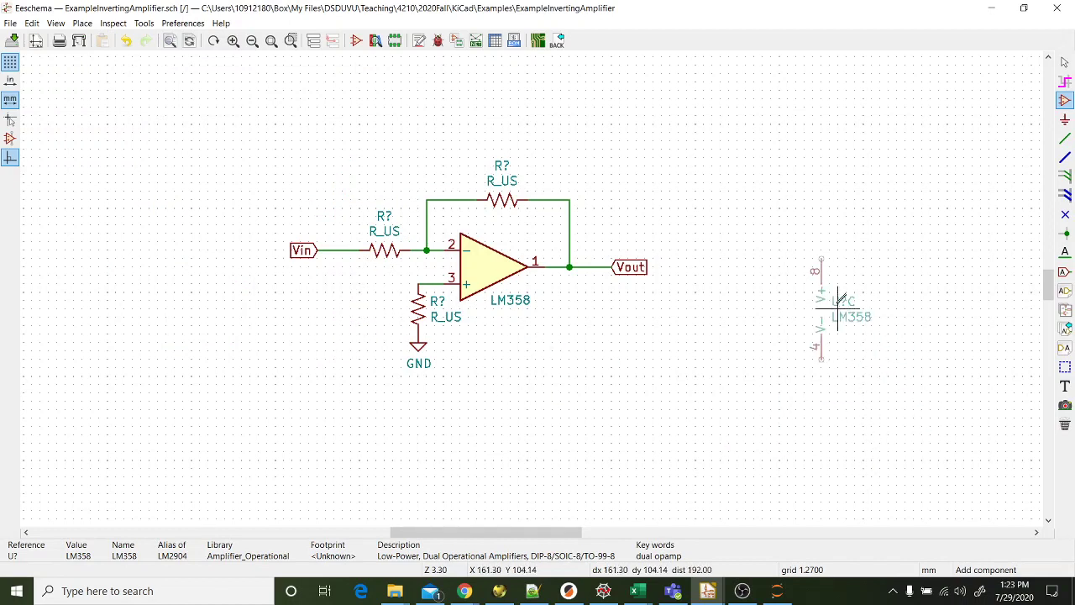
click(761, 285)
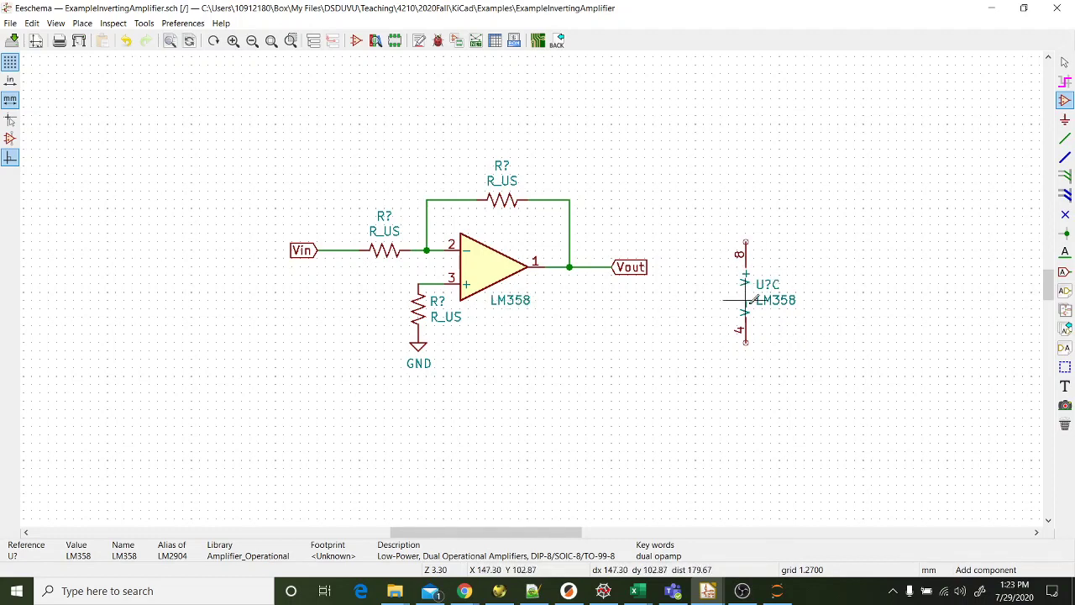
Step: Block-move the U?C power unit onto the op-amp triangle, pin 8 above and pin 4 below
drag(773, 282, 714, 327)
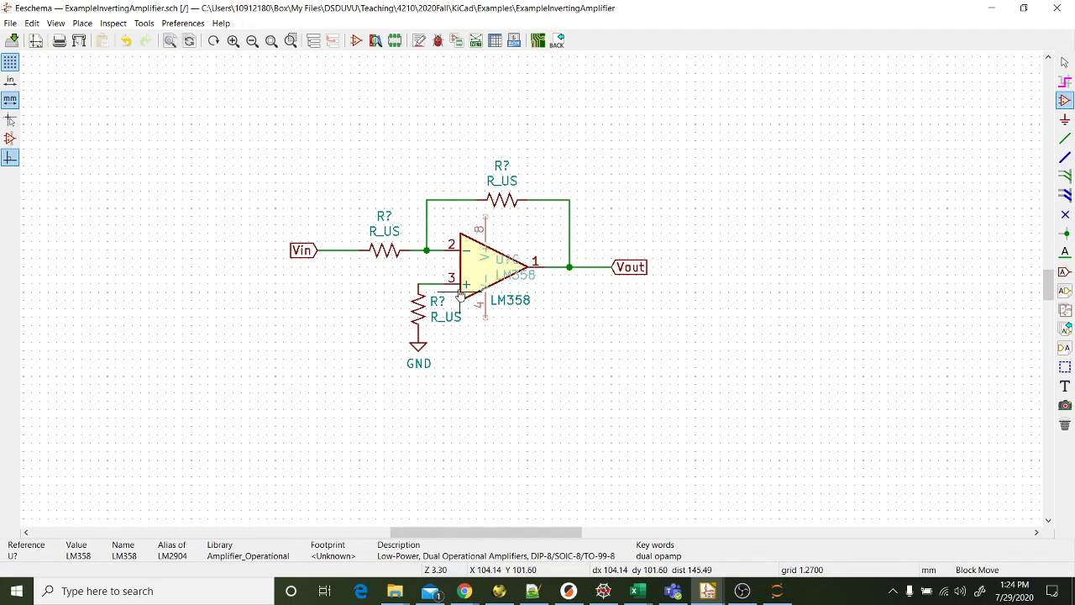
click(453, 293)
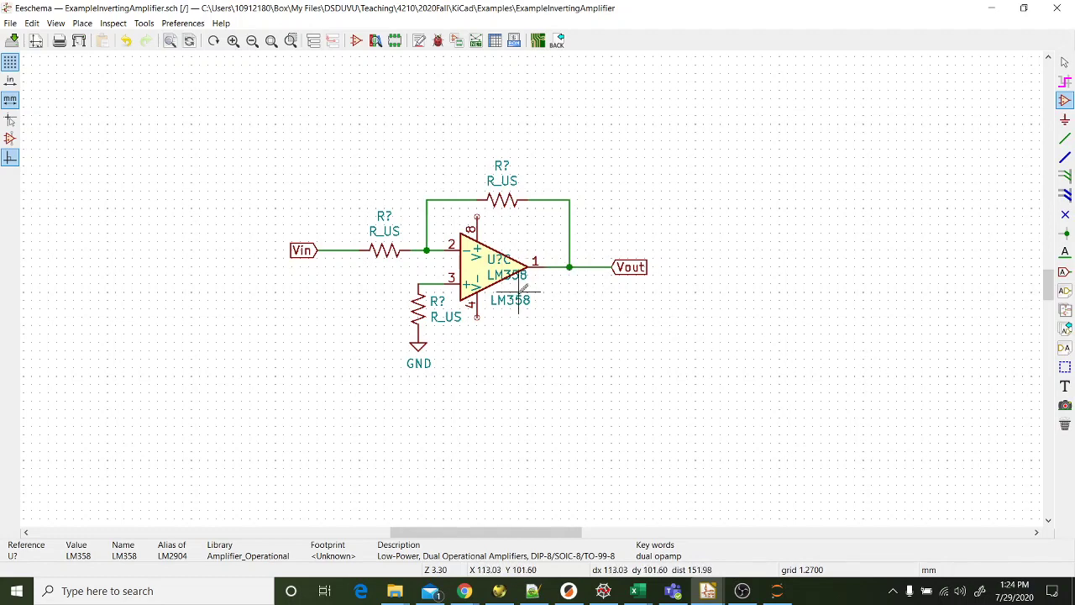
click(519, 274)
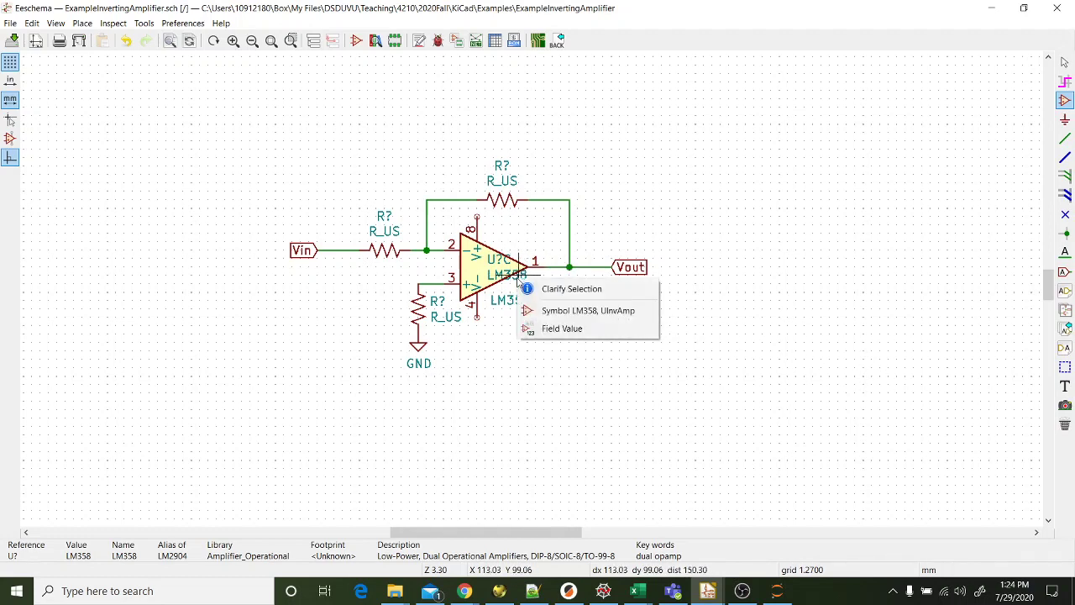
Step: Hide the LM358 value label on the op-amp's power unit
click(578, 329)
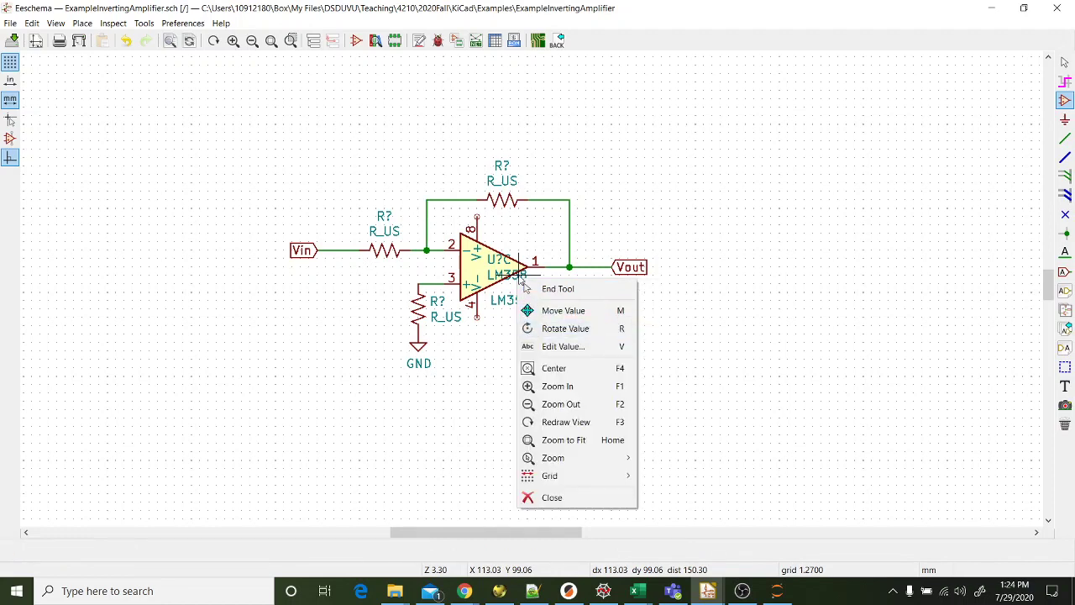
click(559, 310)
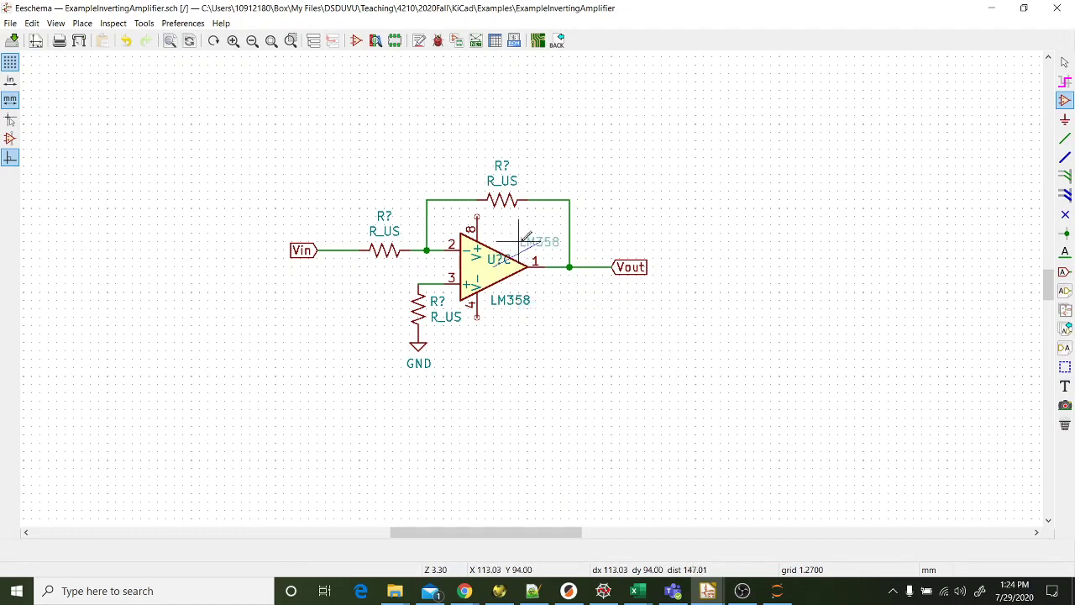
right_click(497, 278)
click(529, 287)
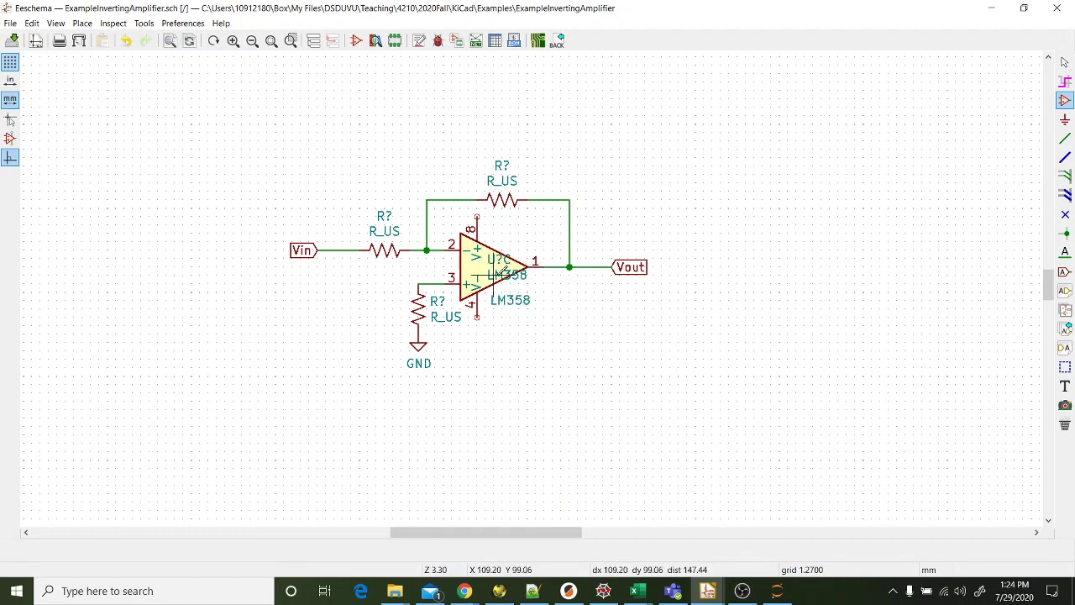
click(499, 277)
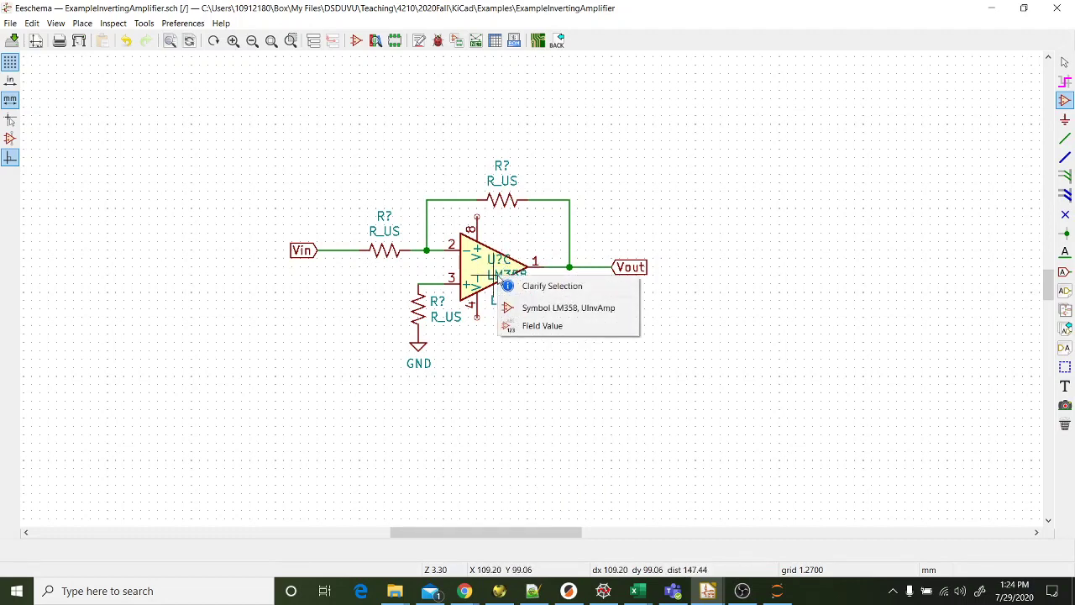
click(550, 326)
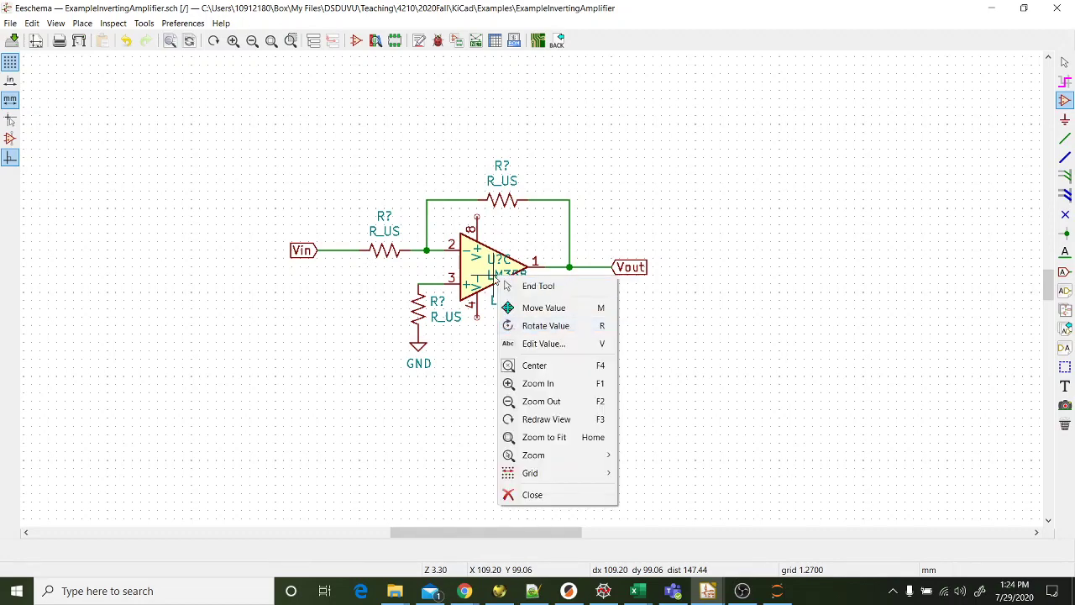
click(550, 343)
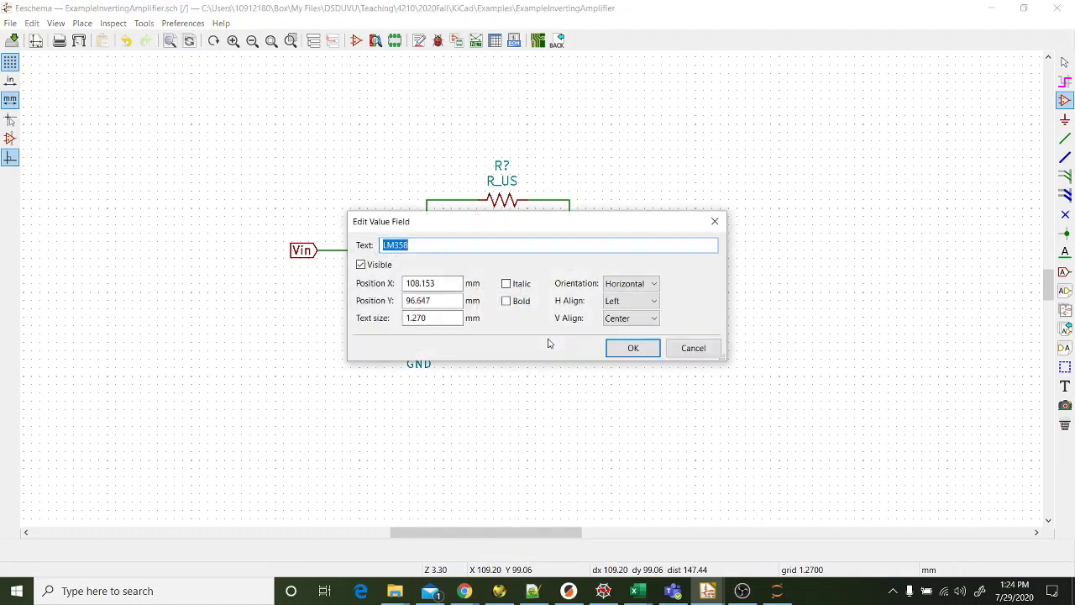
click(374, 265)
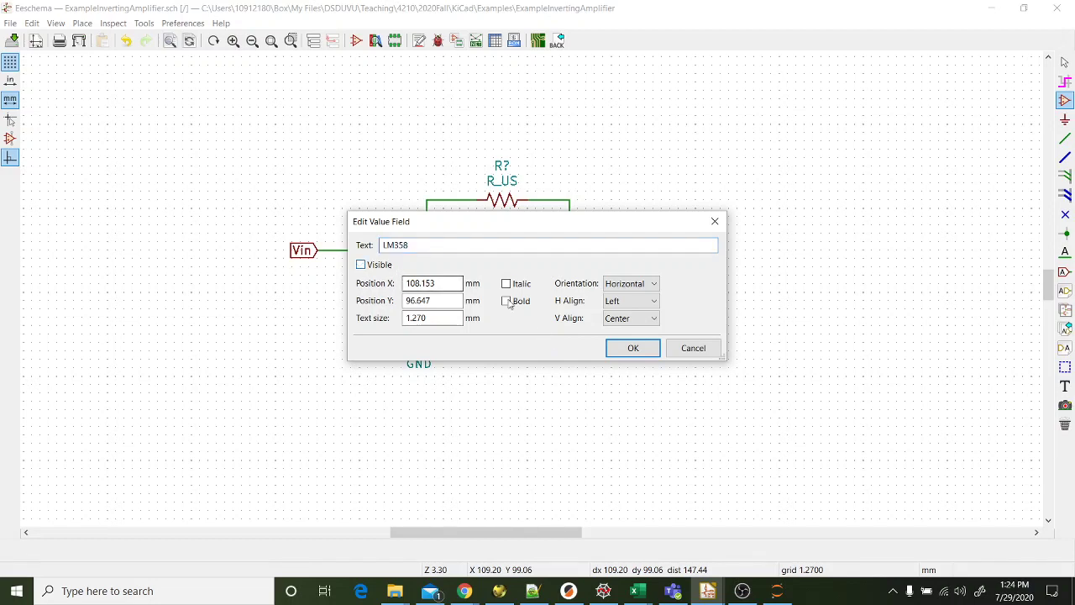
click(633, 348)
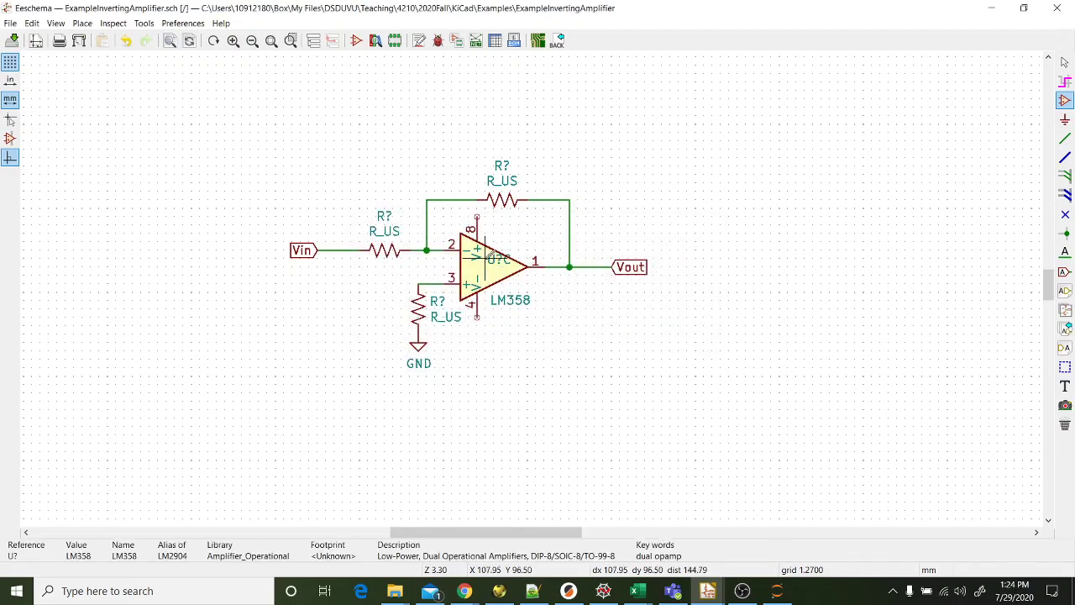
Step: Hide the power unit's U? reference label
click(494, 260)
click(536, 312)
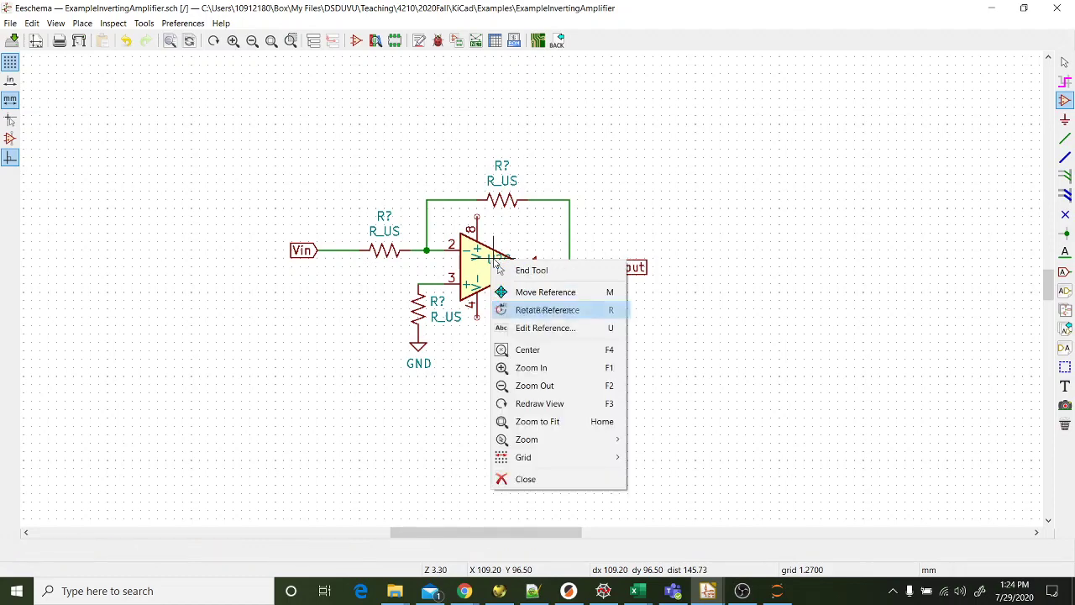
click(561, 329)
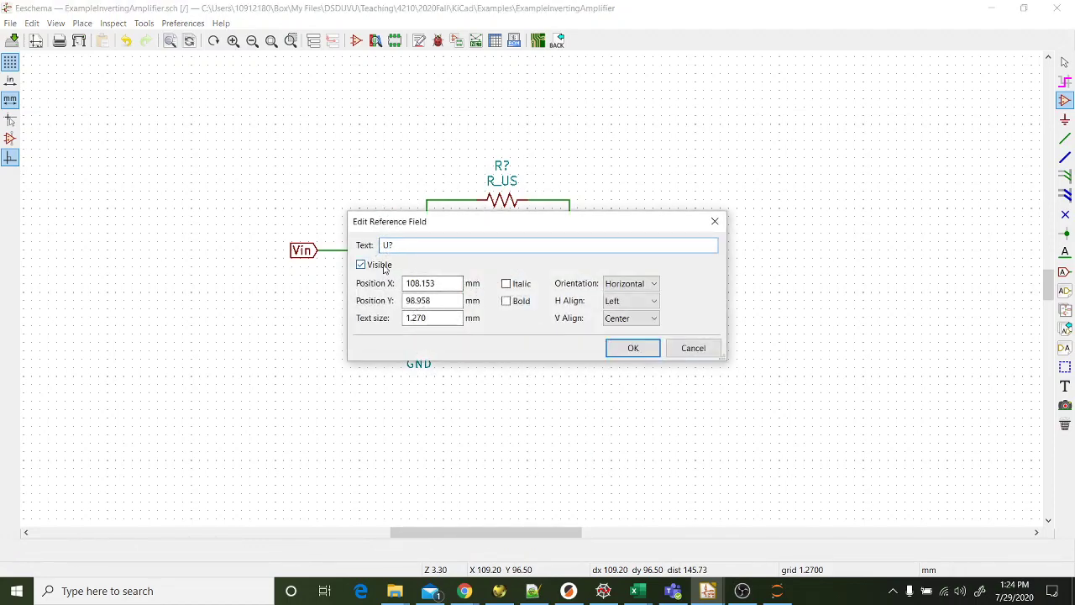
click(626, 347)
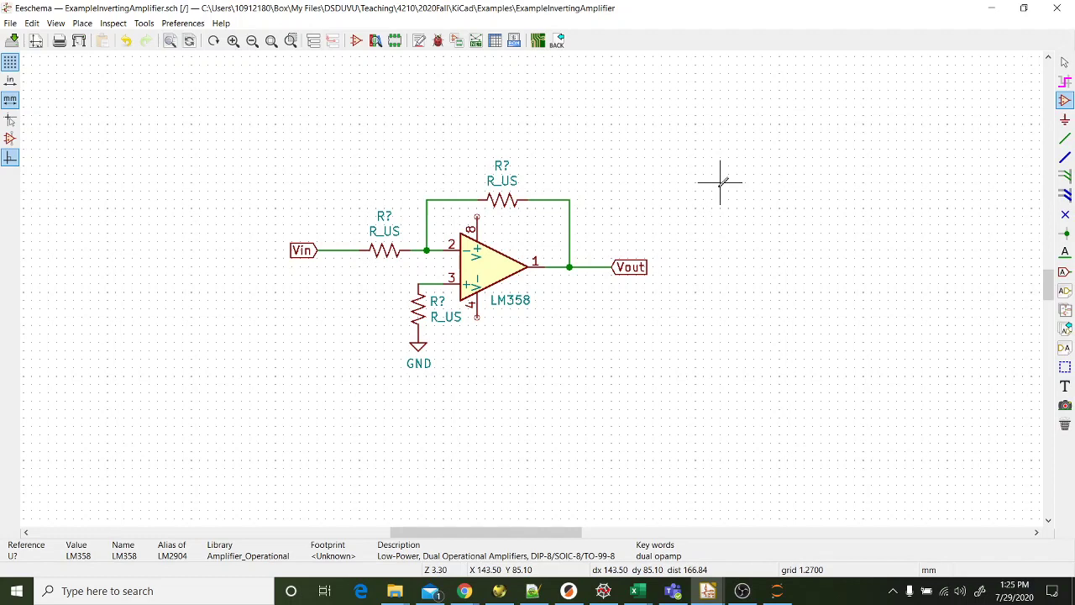
Step: Place a +15V power symbol above-right of the feedback resistor
click(83, 22)
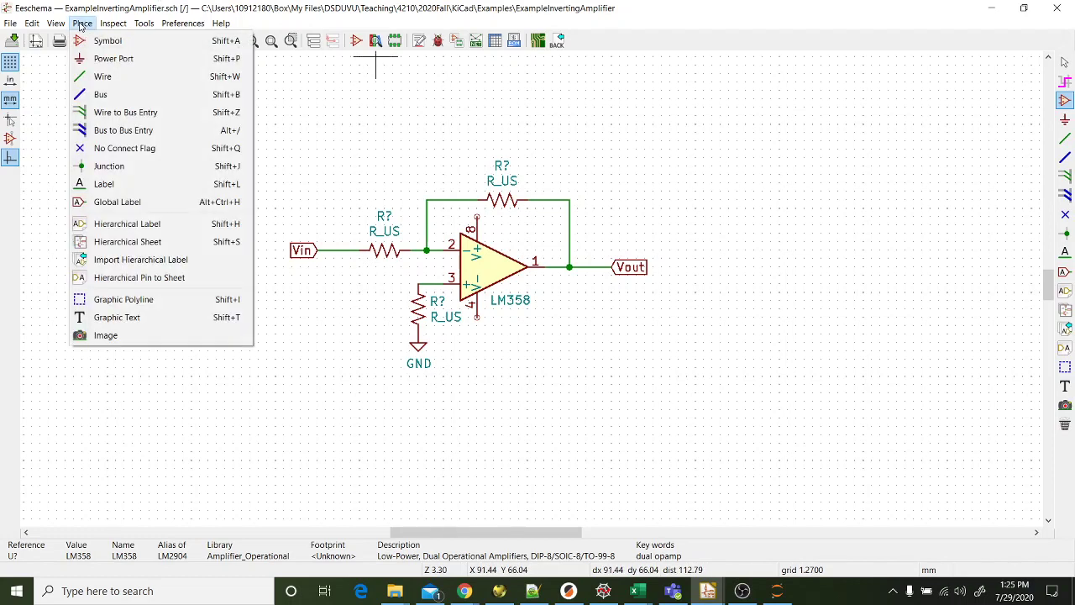
click(98, 58)
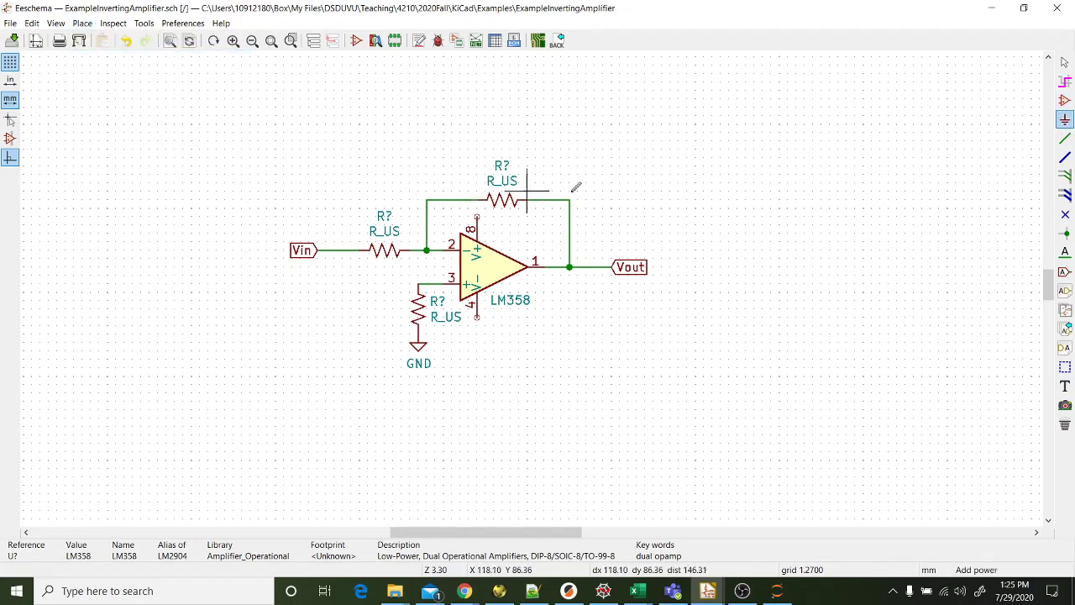
click(687, 199)
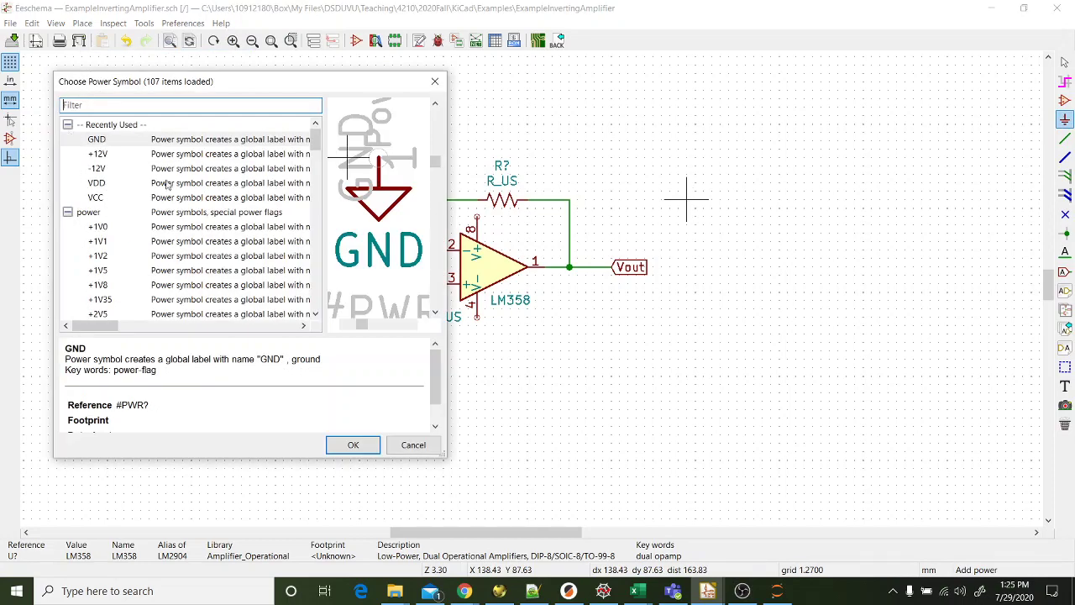
click(108, 109)
text(+15v)
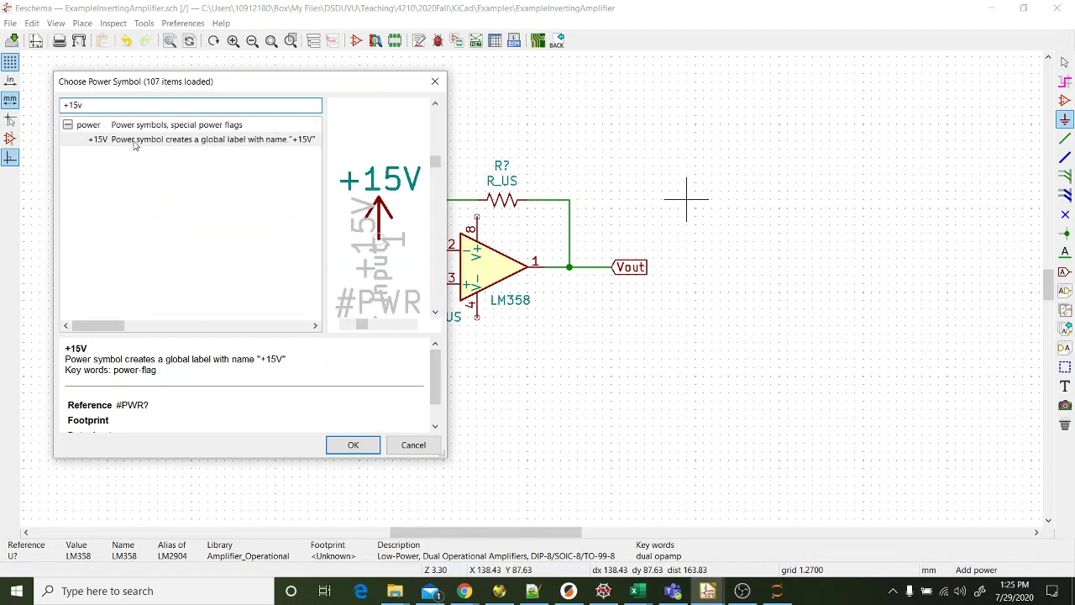
click(132, 141)
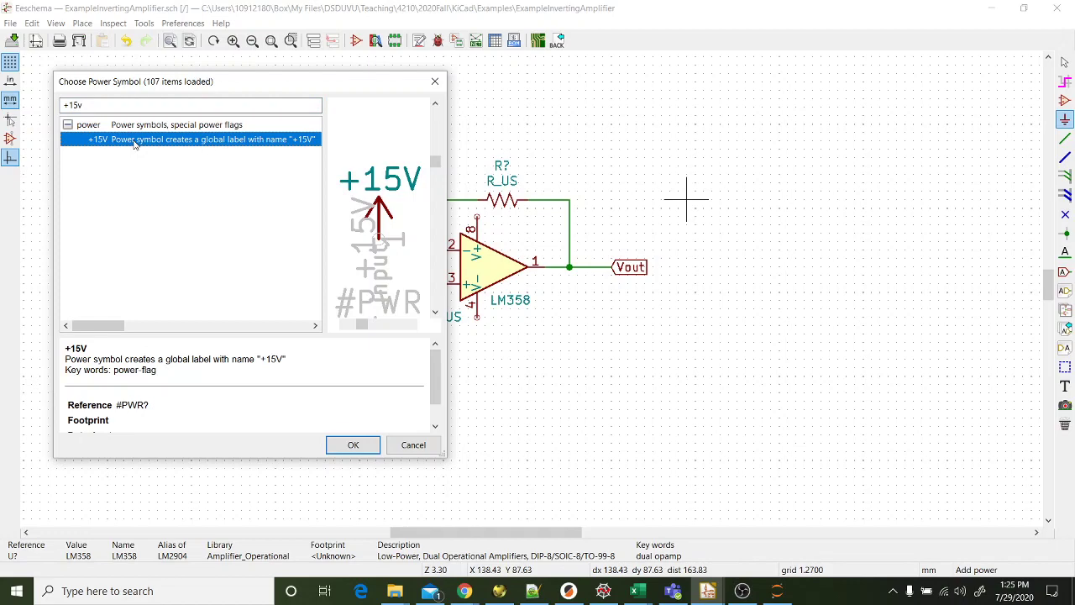
double_click(132, 141)
click(635, 176)
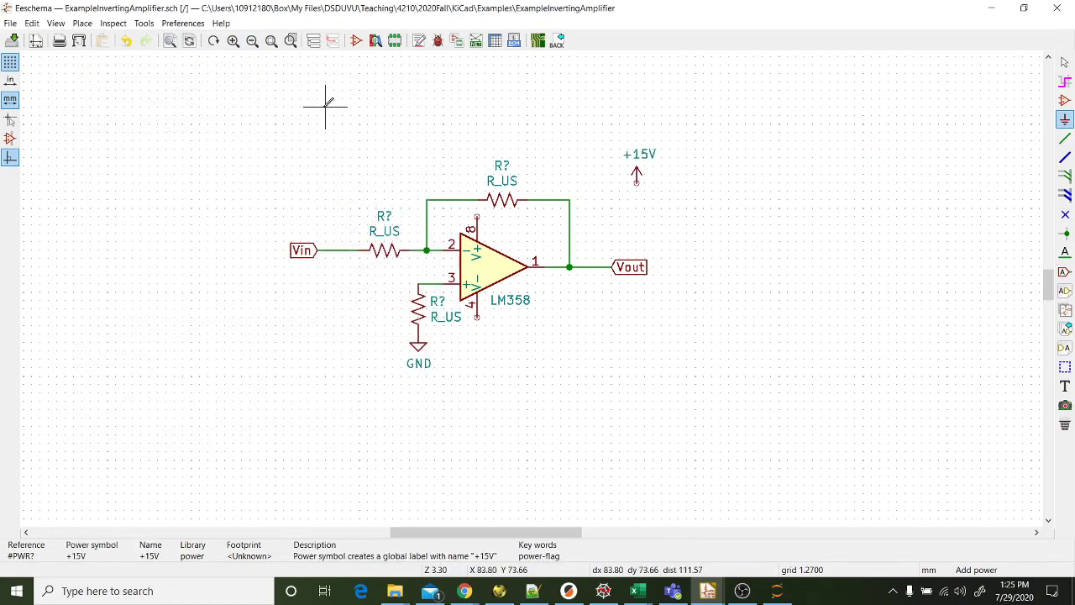
Step: Place a -15V power symbol to the right of +15V
click(720, 244)
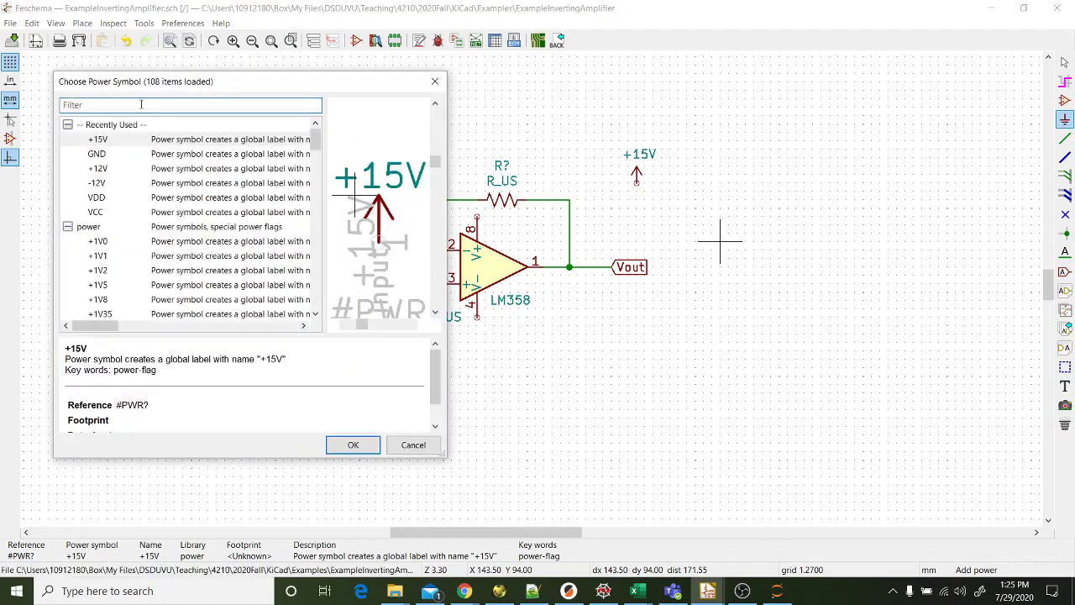
text(-15)
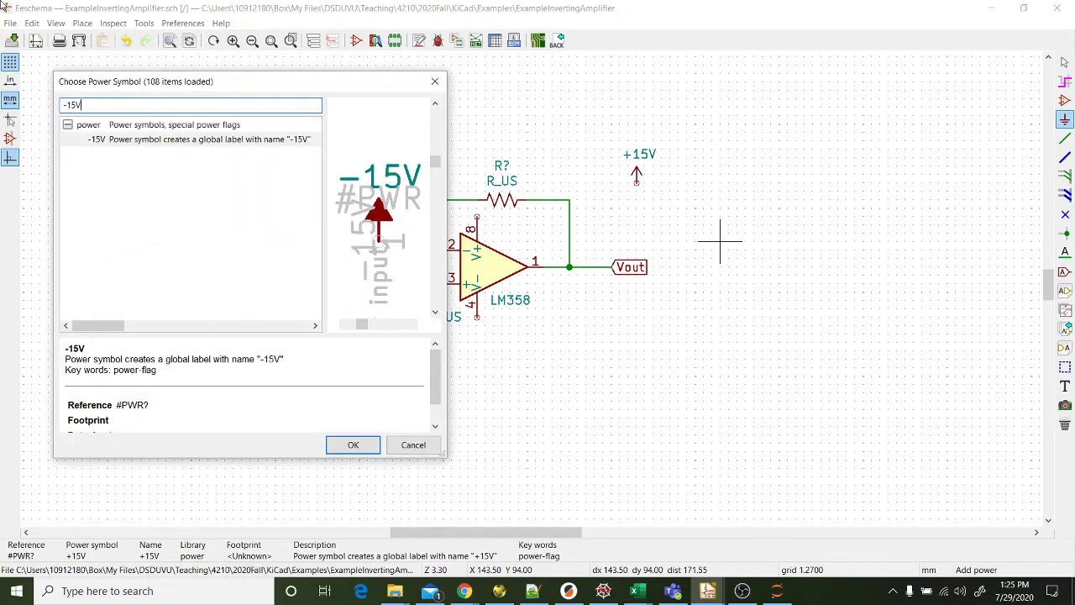
text(V)
double_click(161, 139)
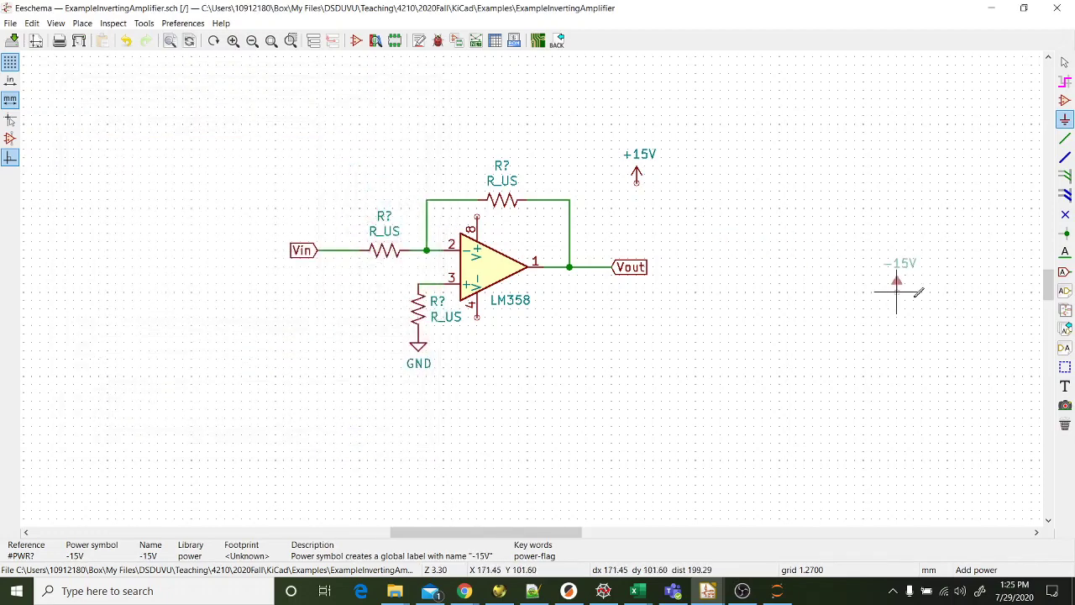
click(729, 222)
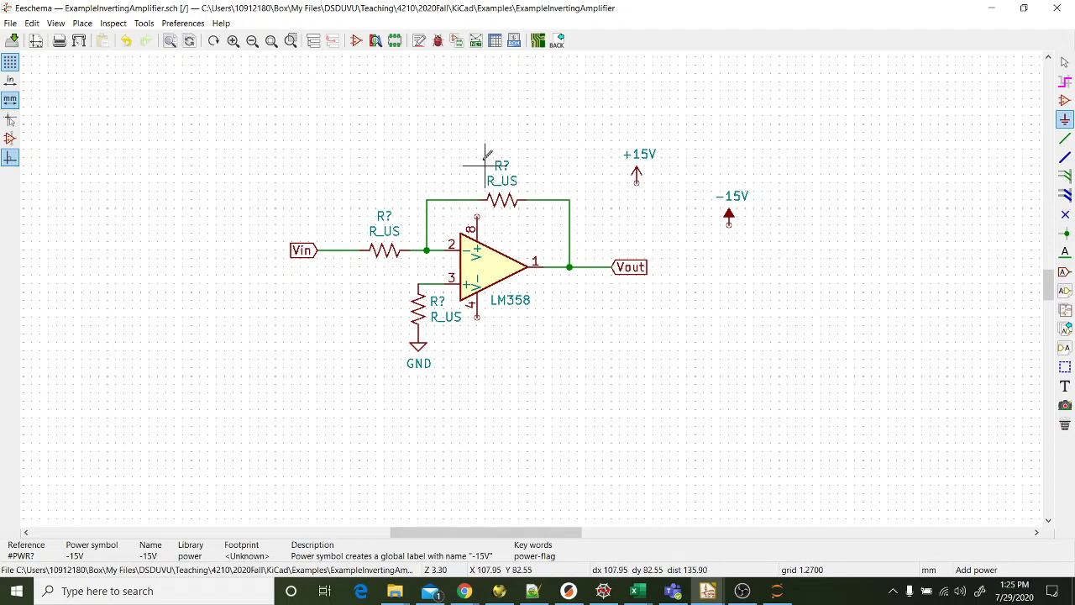
Step: Move the feedback resistor higher above the op-amp
click(504, 200)
click(432, 79)
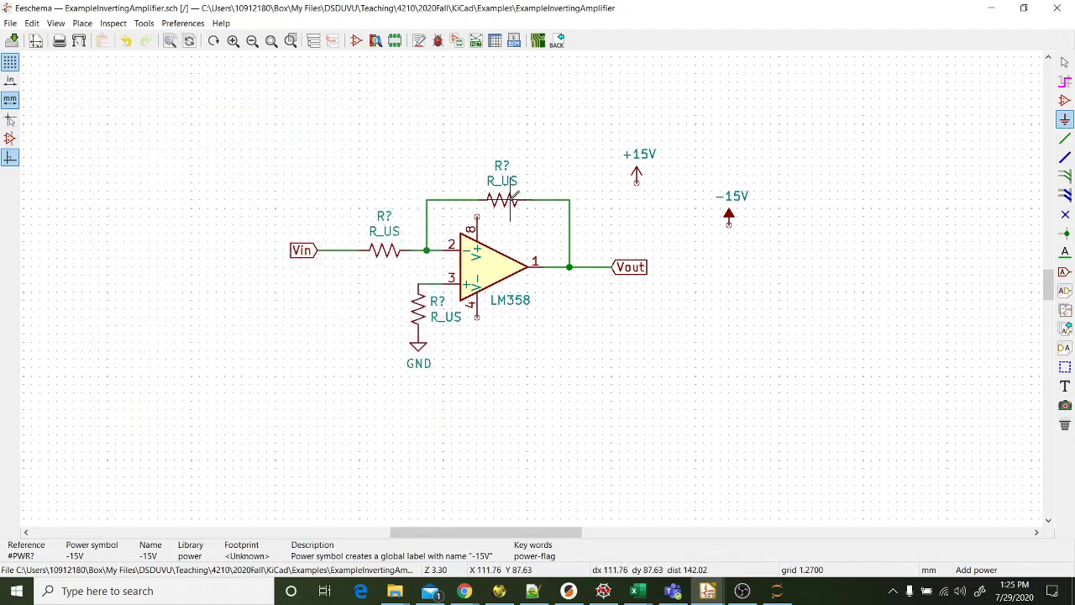
drag(537, 212, 483, 163)
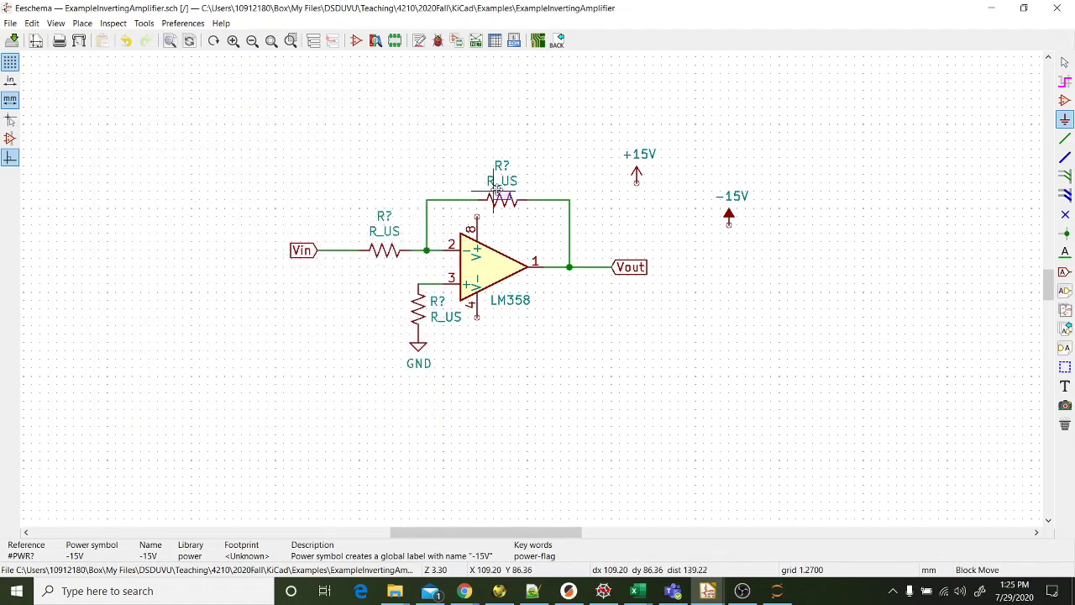
click(484, 138)
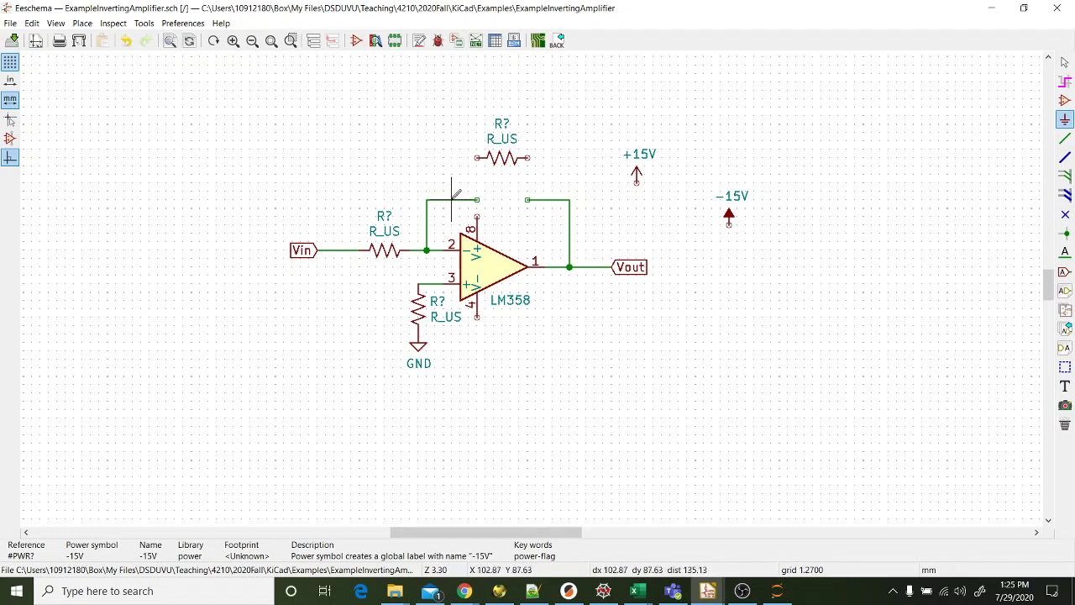
Step: Delete the four old feedback wires
key(Delete)
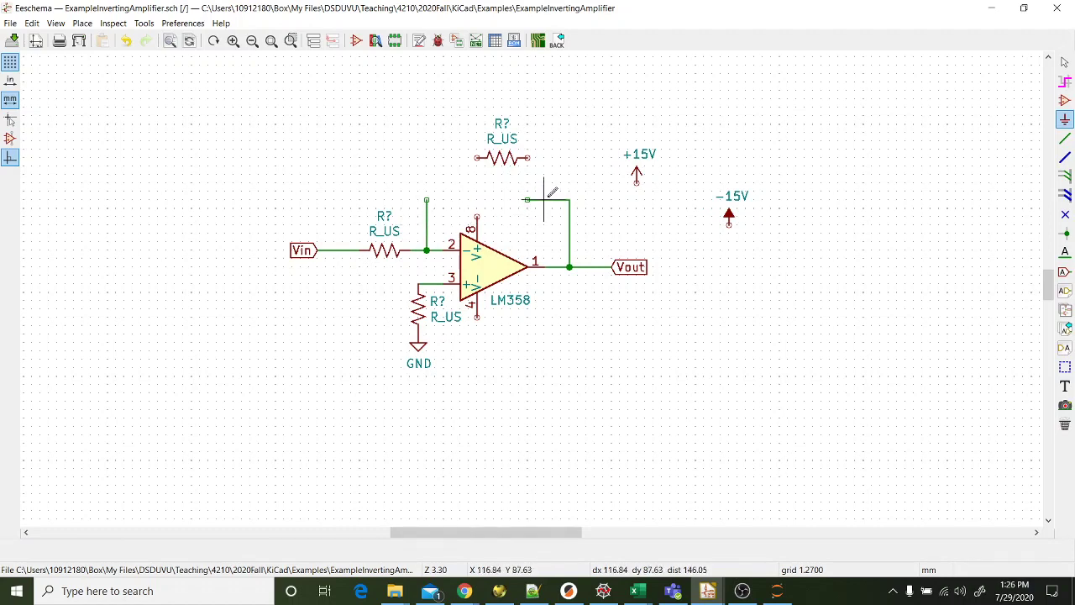
key(Delete)
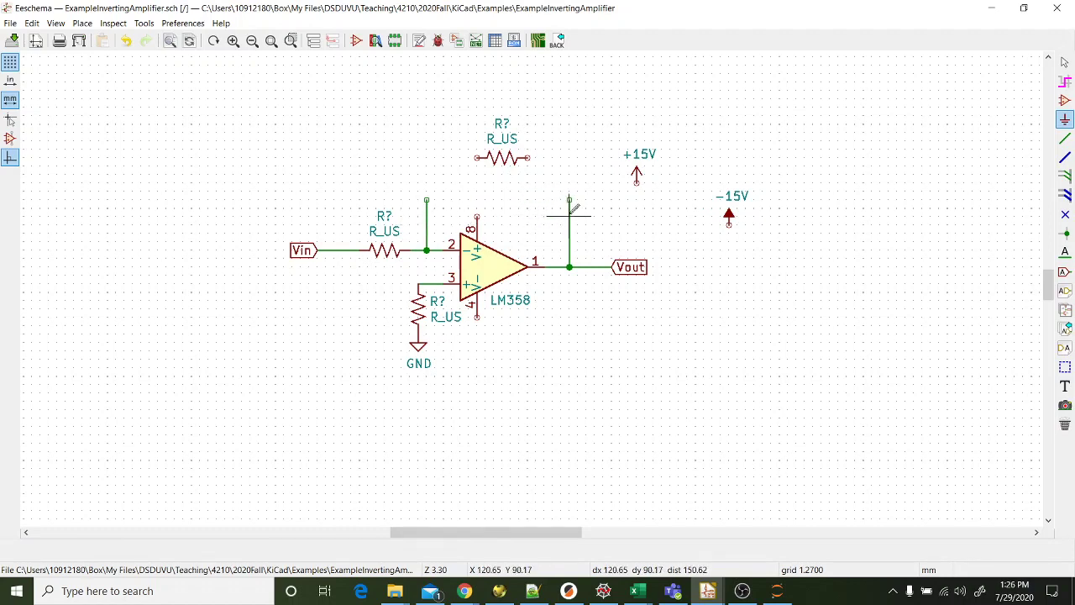
key(Delete)
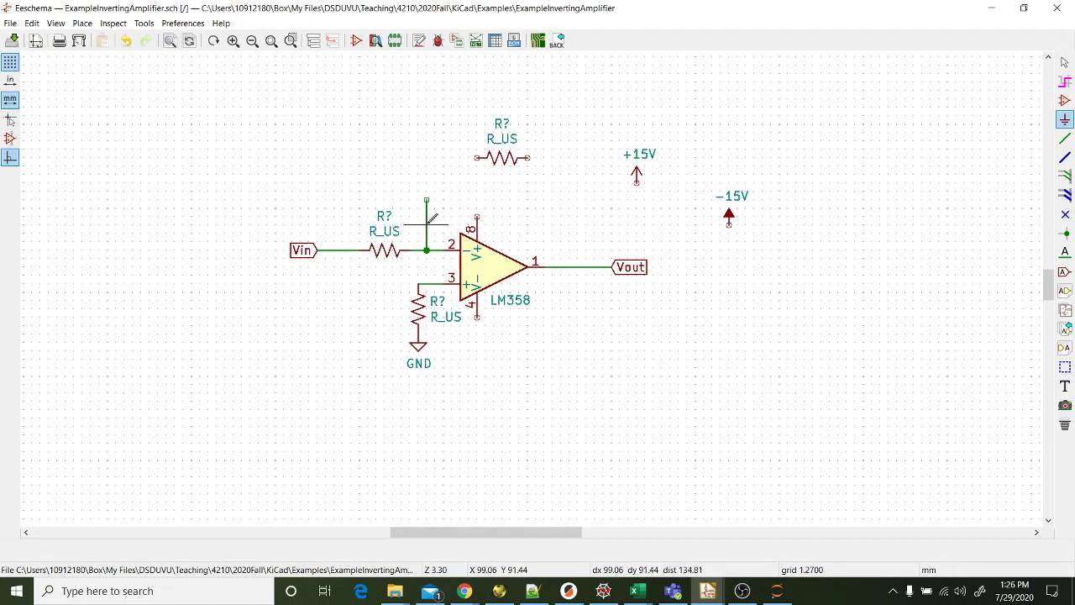
key(Delete)
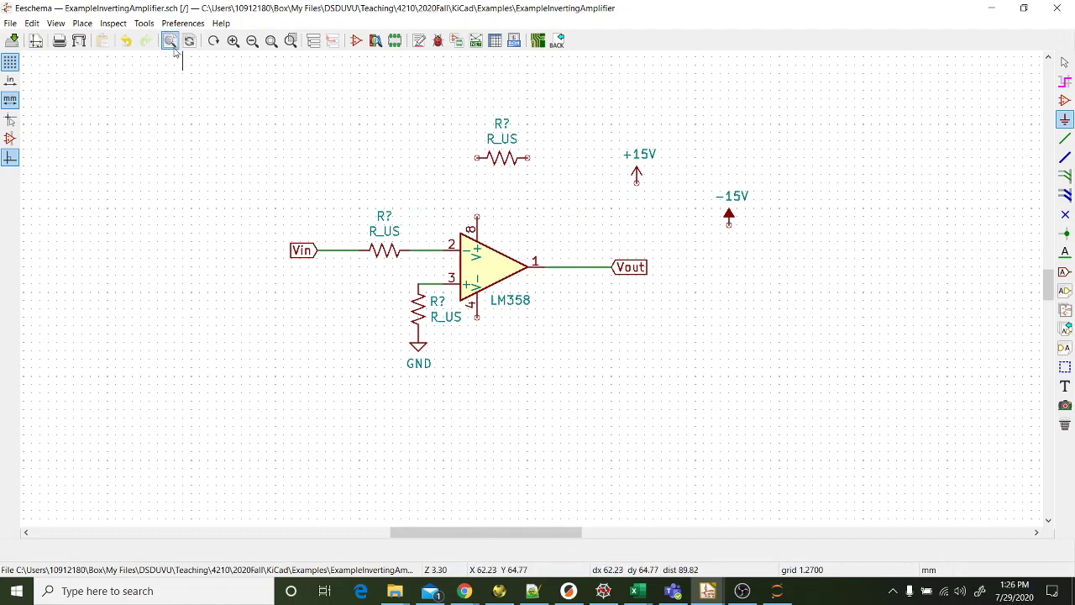
Step: Wire the resistor's left pin to the inverting-input line and right pin to Vout
click(82, 22)
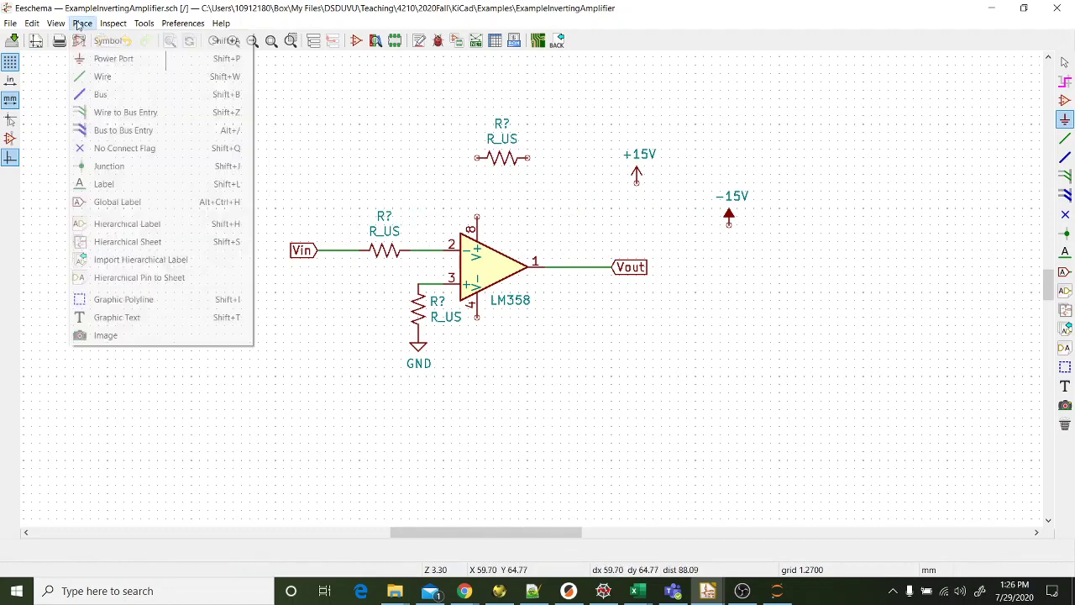
click(94, 75)
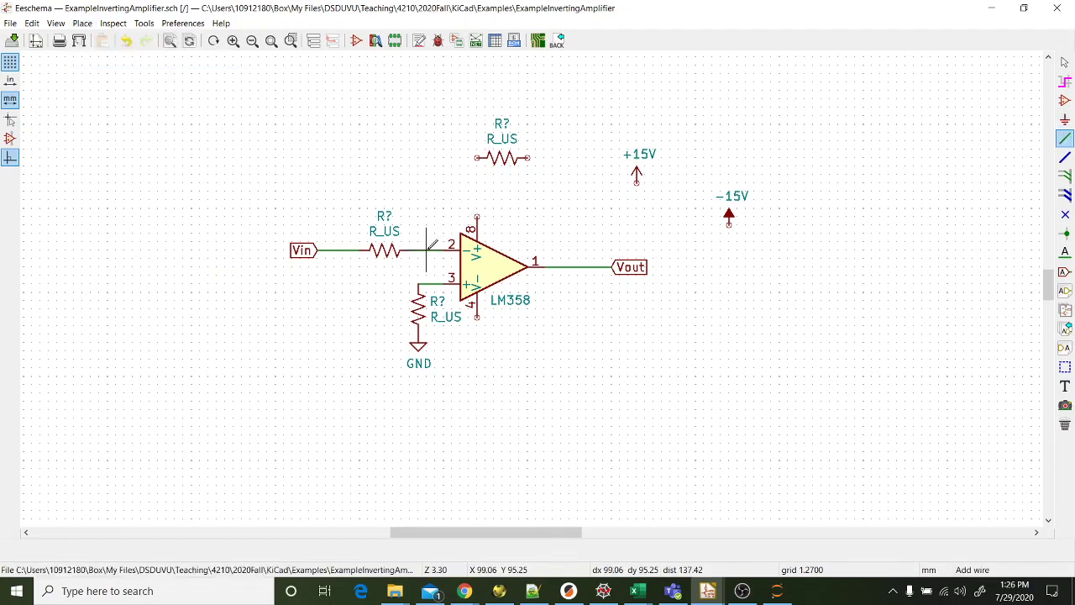
click(426, 250)
click(477, 158)
click(527, 157)
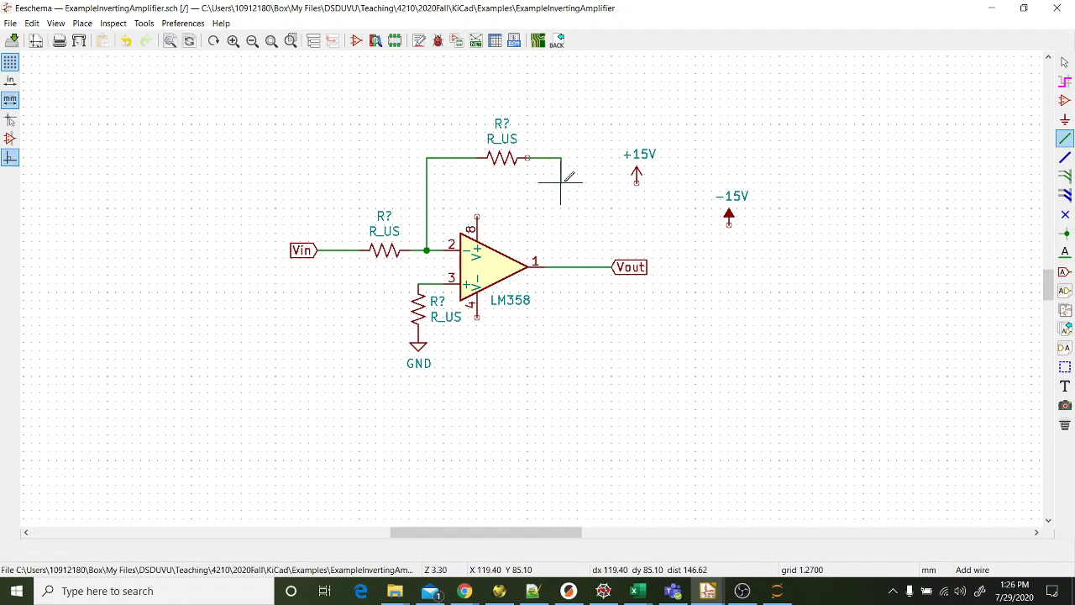
click(569, 266)
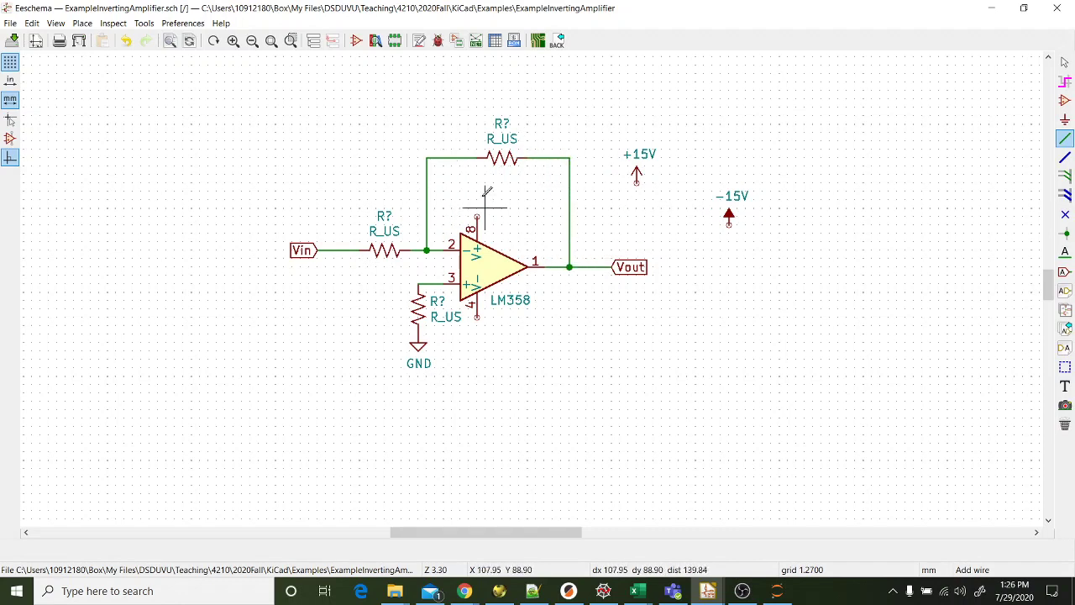
Step: Attach +15V to pin 8 and a downward-rotated -15V symbol to pin 4
drag(638, 172, 613, 193)
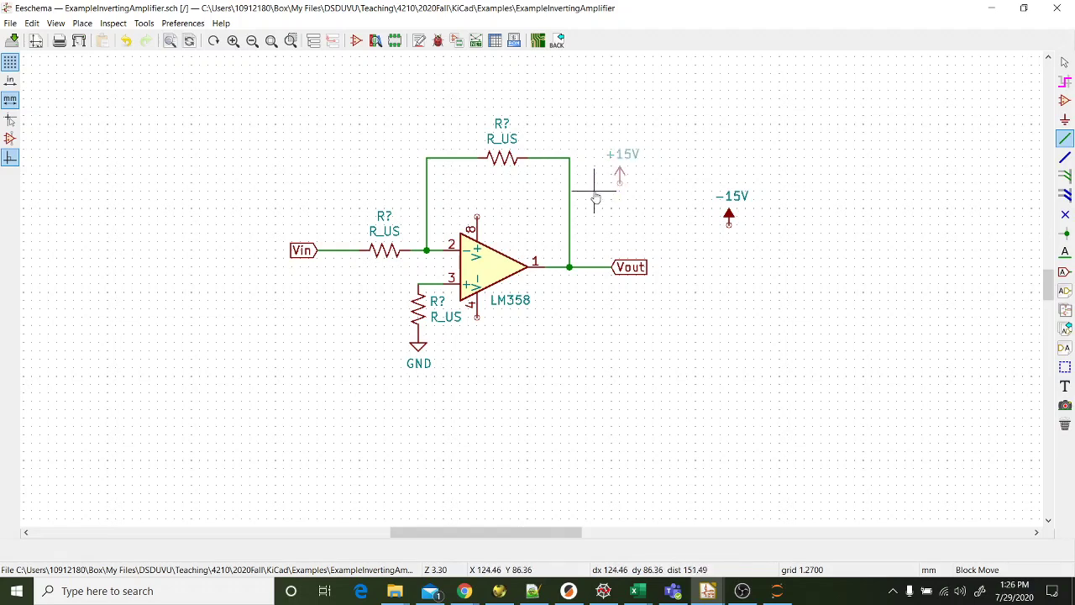
click(454, 227)
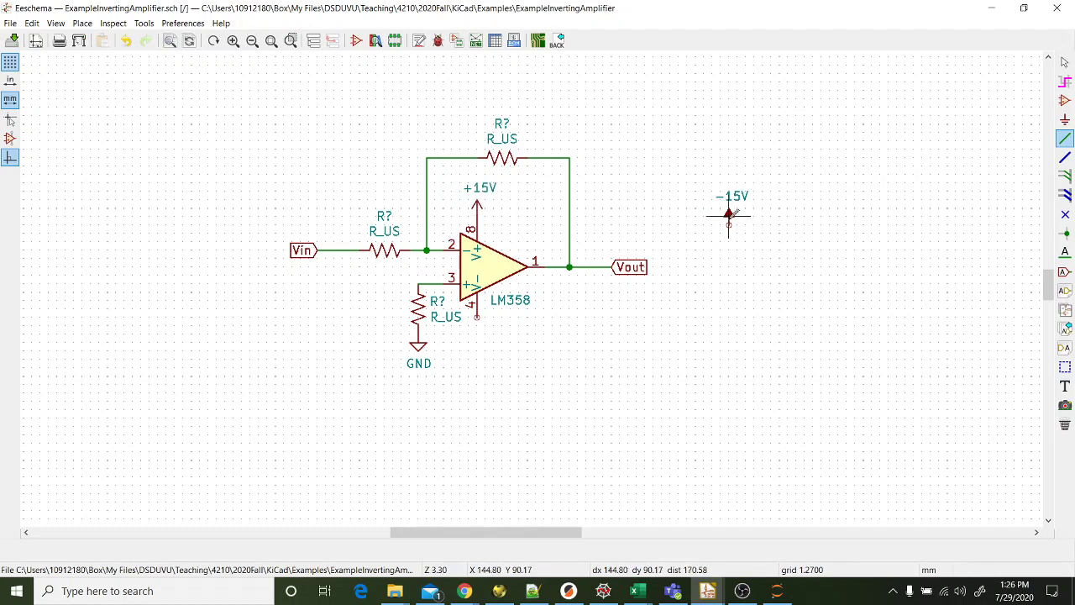
key(r)
key(r)
key(m)
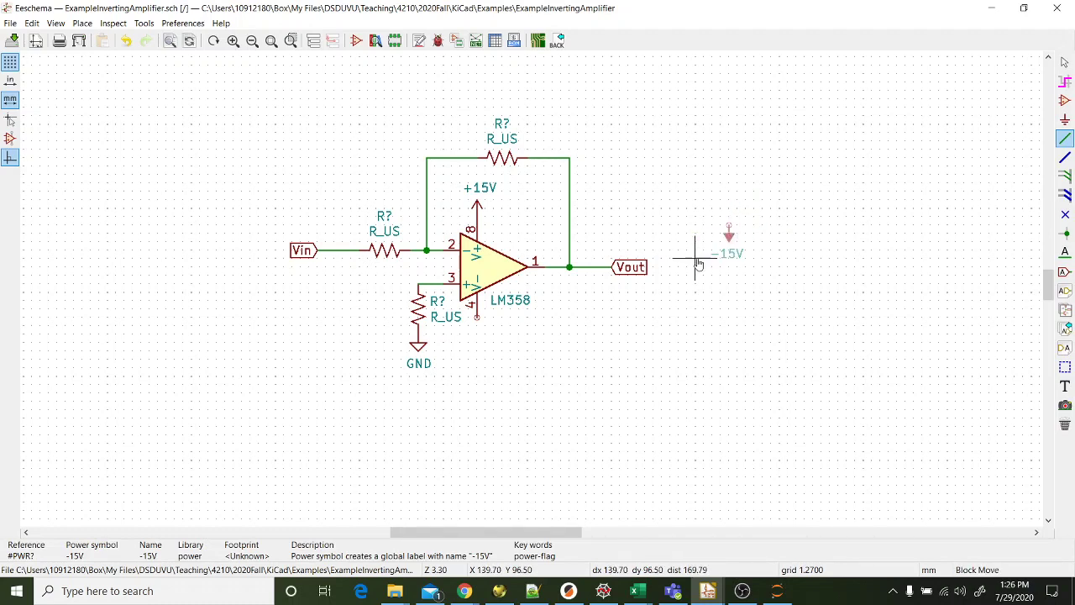
click(443, 351)
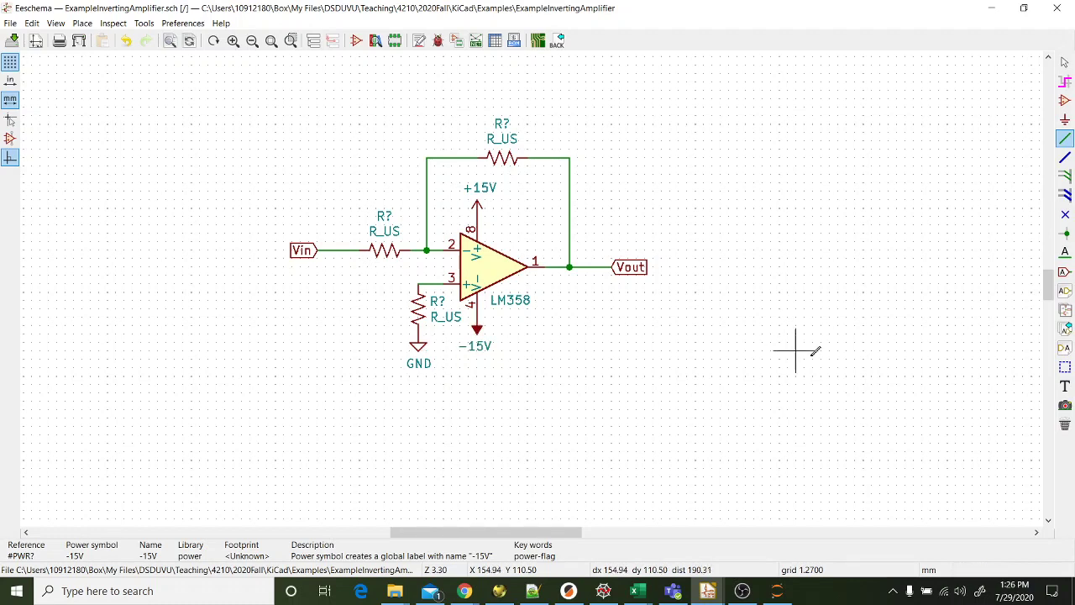
right_click(398, 229)
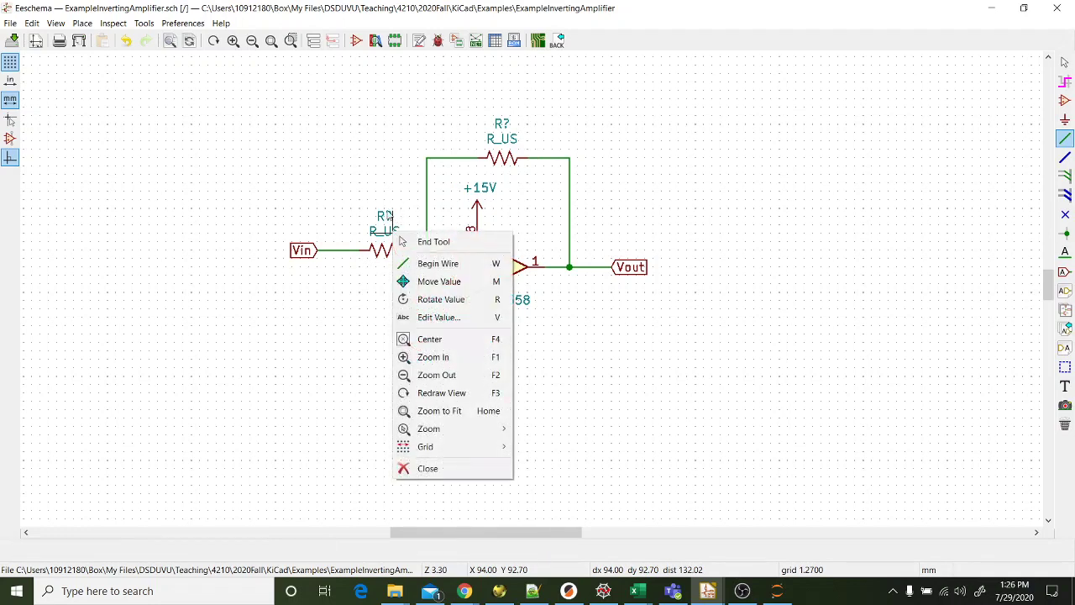
right_click(387, 216)
Step: Hide the input resistor's R? reference
right_click(388, 218)
key(Down)
key(Down)
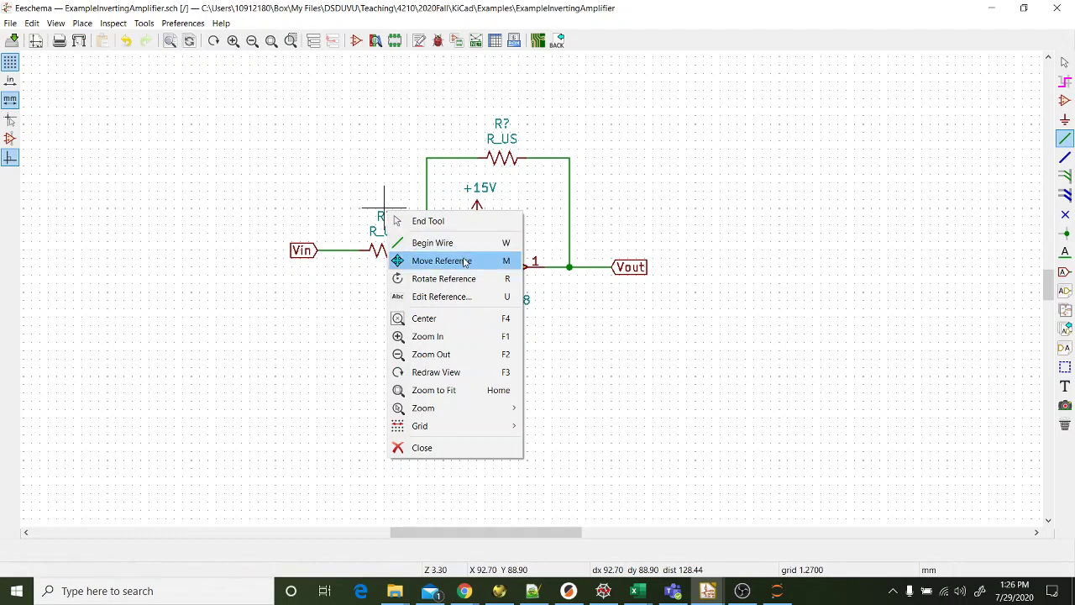
key(Down)
key(Down)
key(Return)
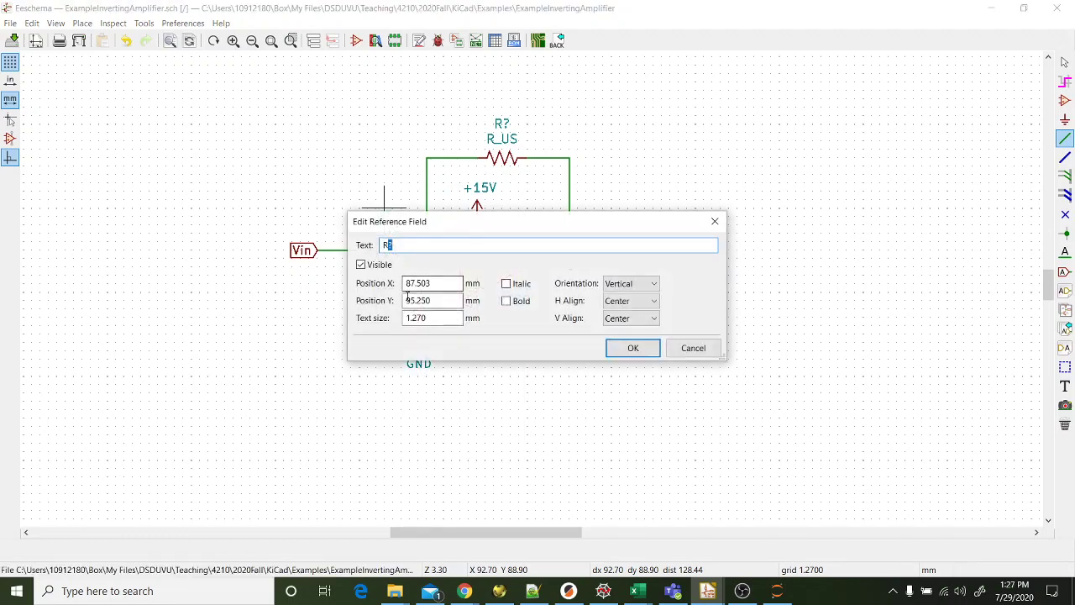
click(379, 265)
click(630, 347)
Step: Set the input resistor's value to 1 k
right_click(393, 229)
click(458, 316)
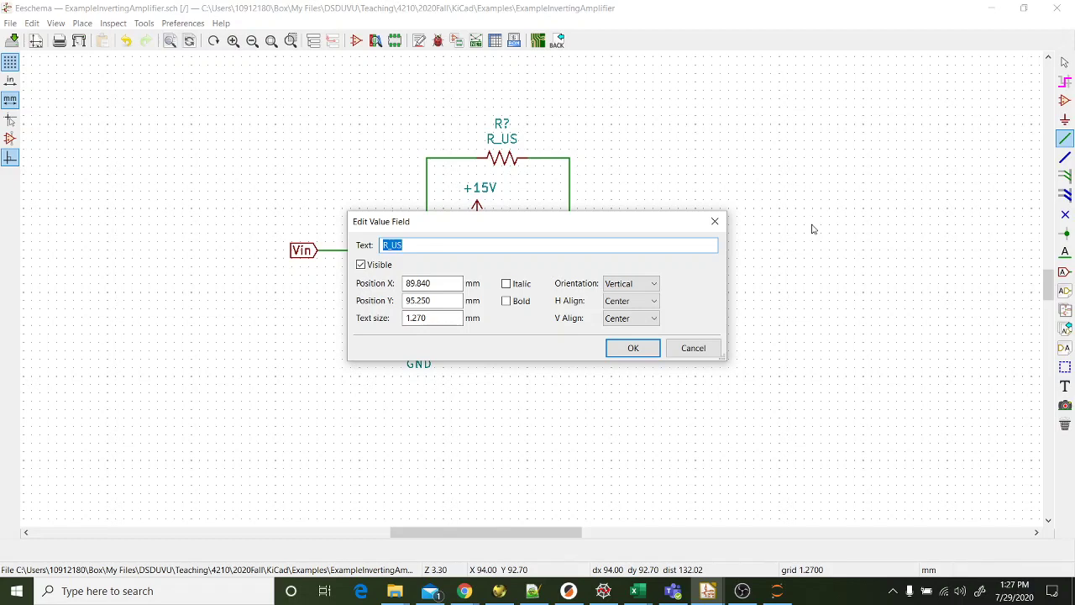
text(1 k)
click(632, 347)
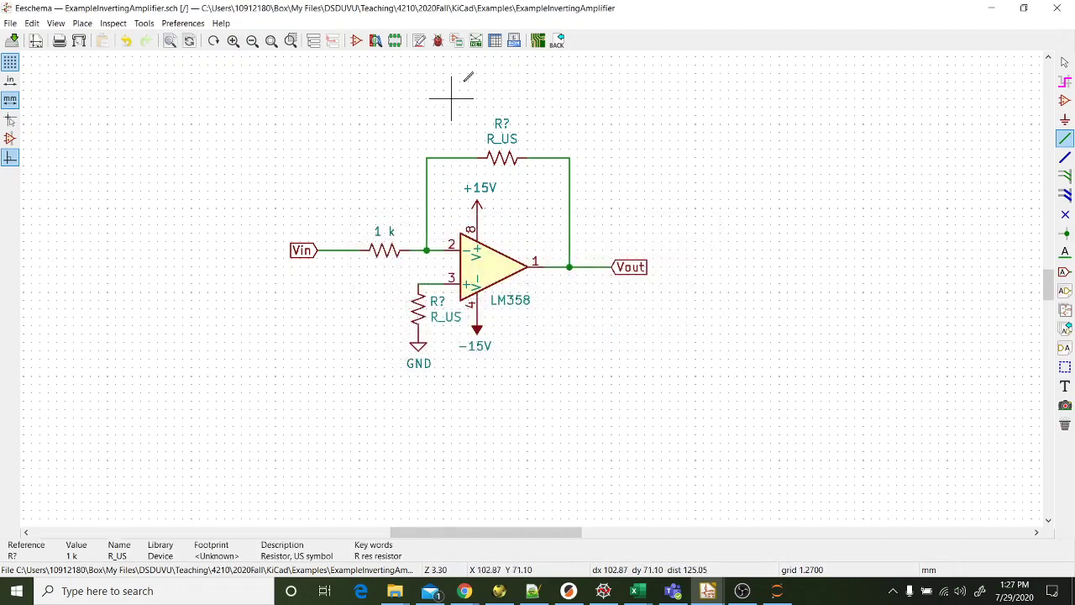
Step: Hide the feedback resistor's R? reference
right_click(502, 124)
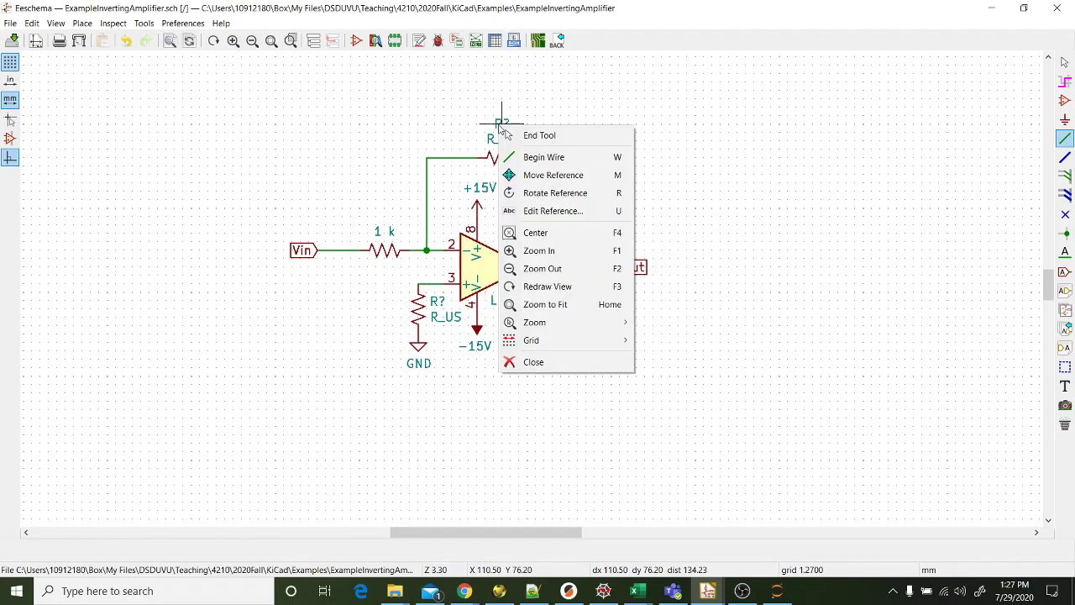
click(556, 211)
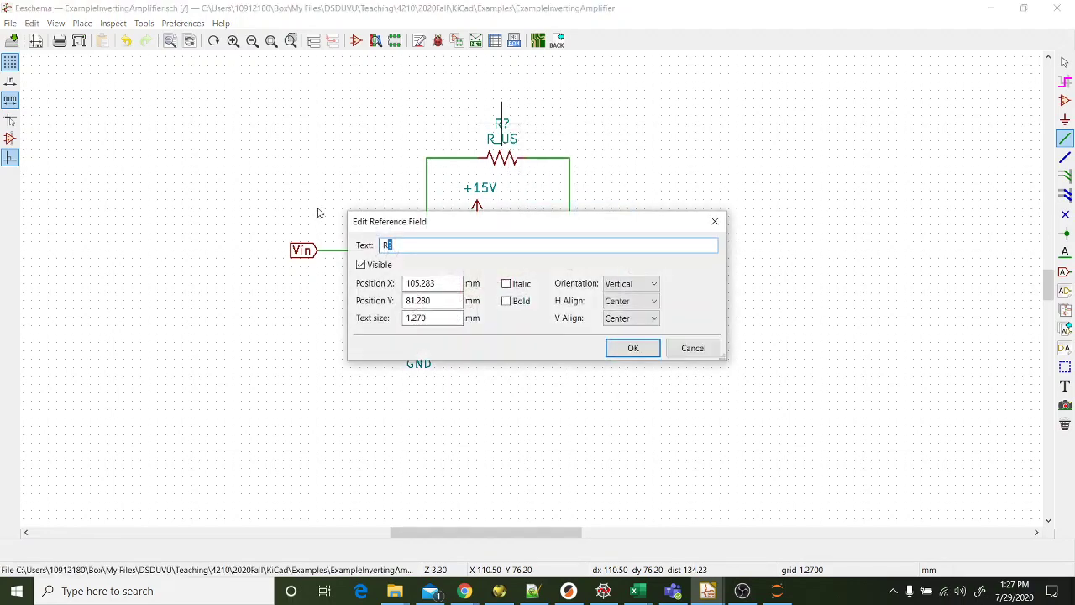
click(383, 267)
click(632, 348)
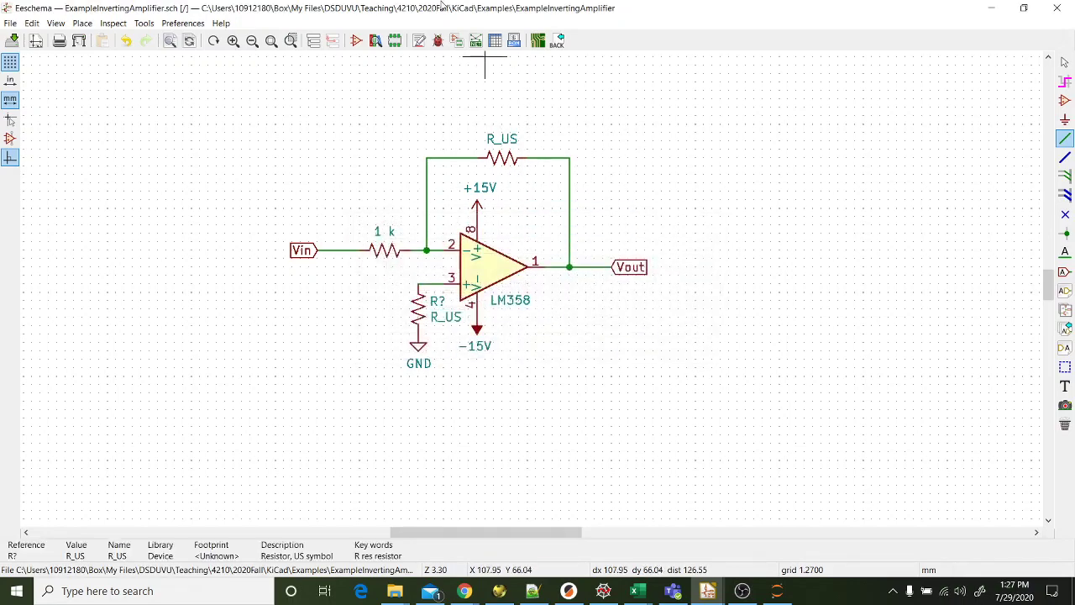
Step: Change the feedback resistor's R_US value to 10 k
right_click(510, 139)
click(556, 230)
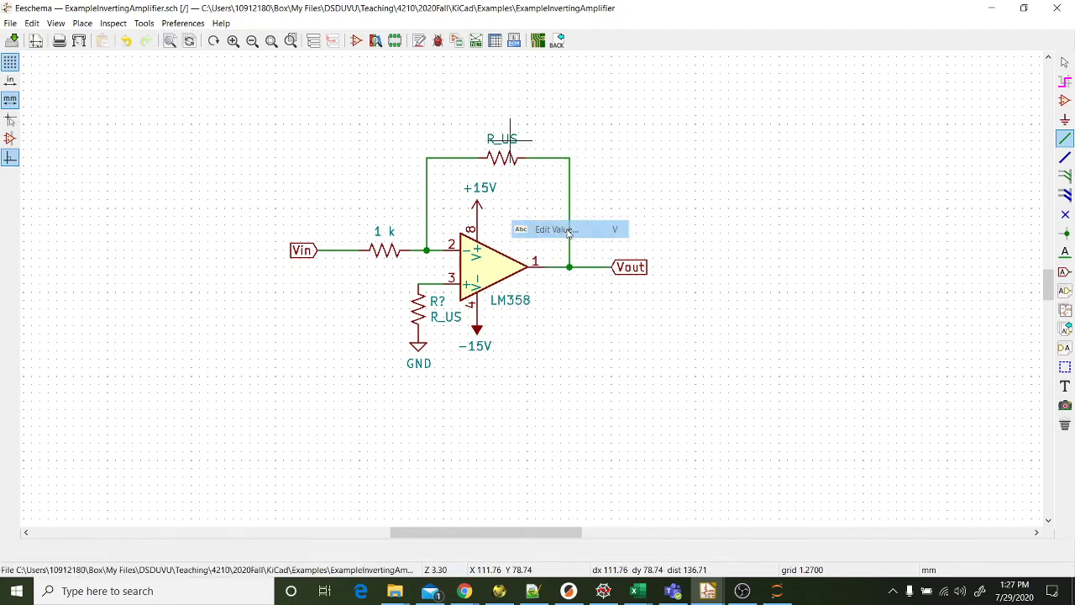
text(10 k)
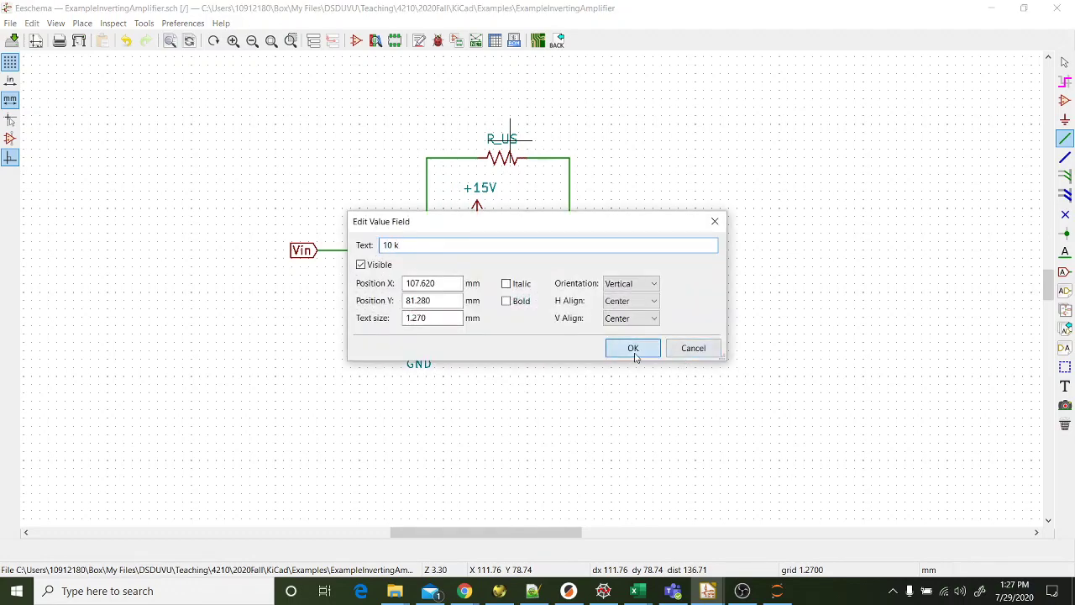
click(631, 349)
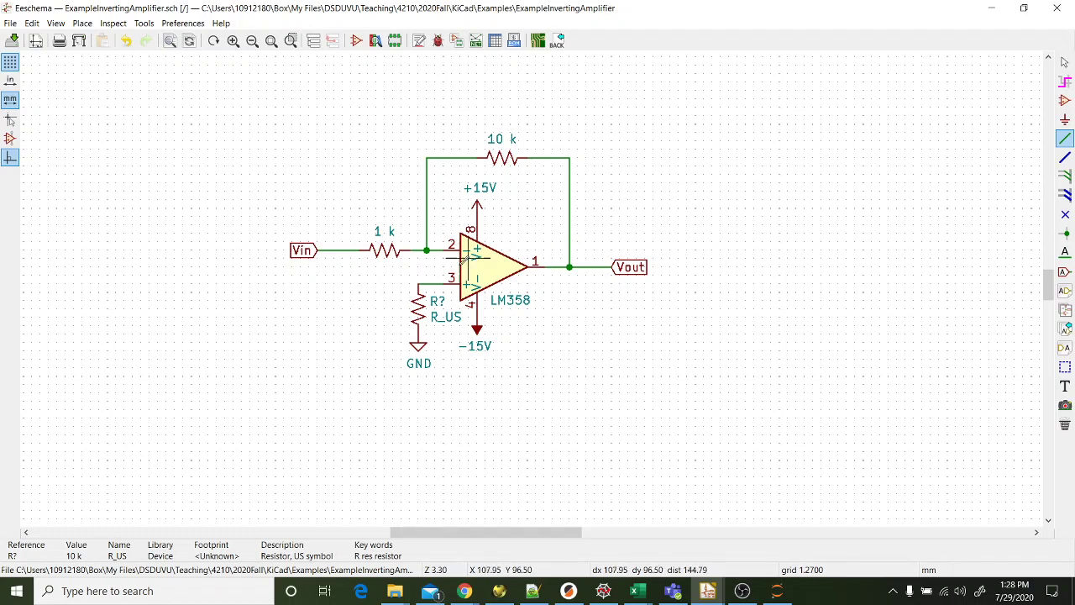
Step: Set the grounded pin-3 resistor's value to 1 k, leaving its reference R?
right_click(442, 293)
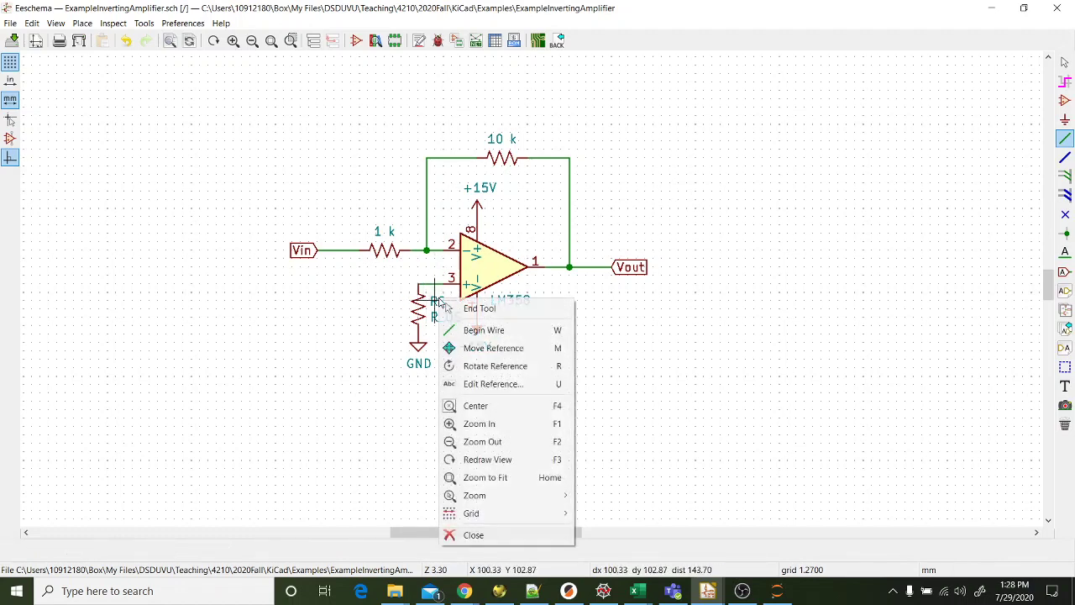
click(509, 385)
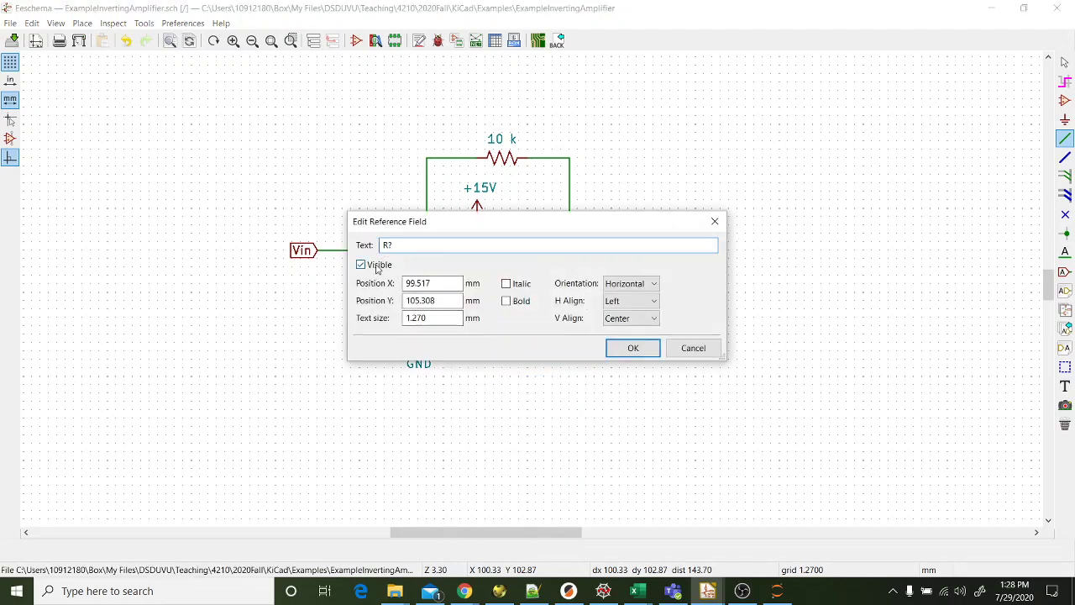
click(632, 348)
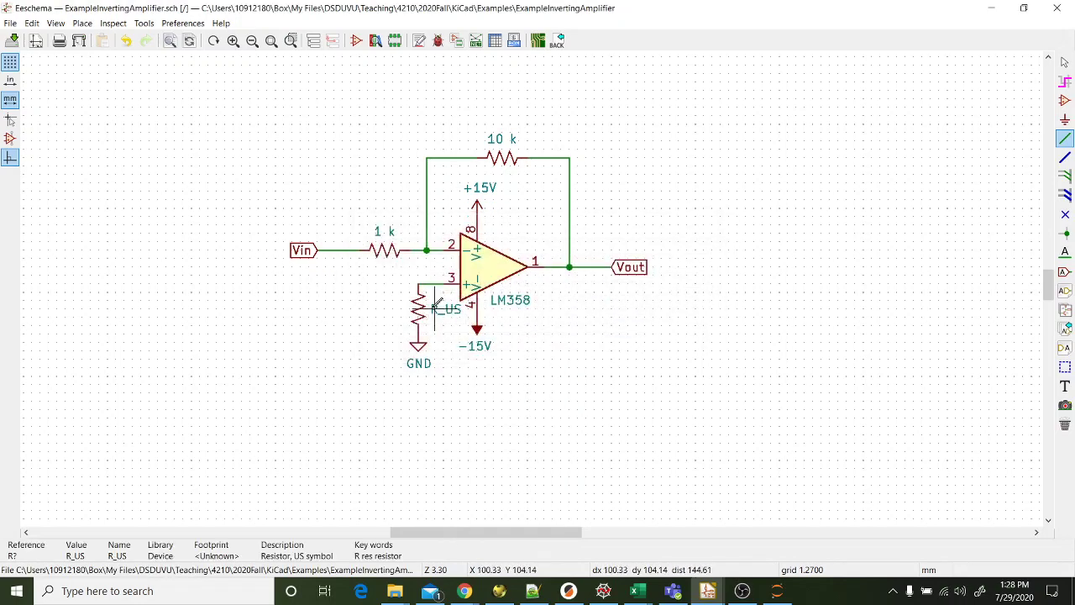
right_click(445, 314)
click(487, 397)
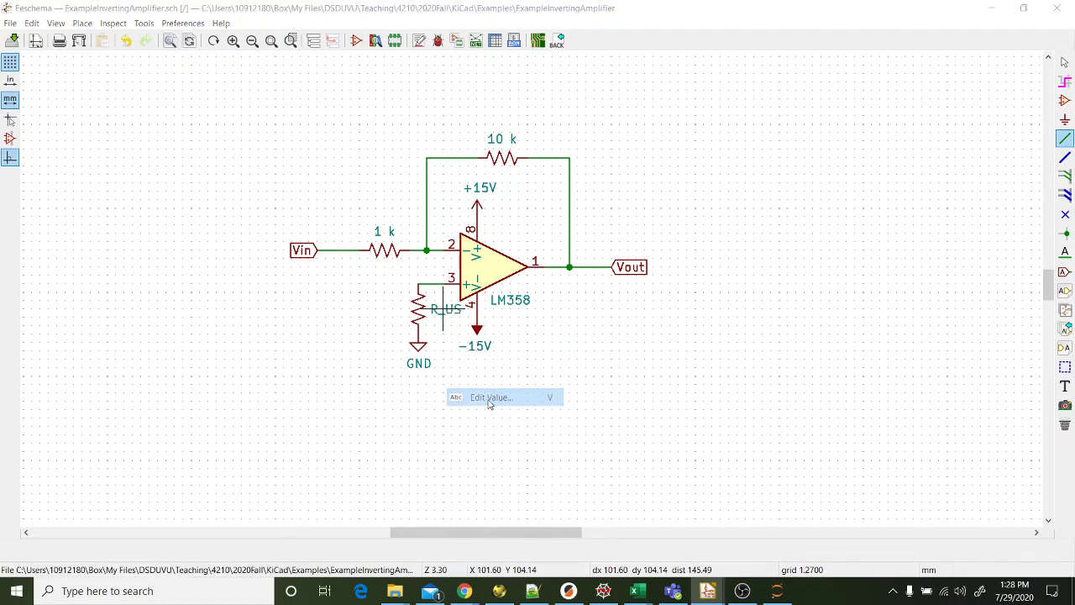
text(1 k)
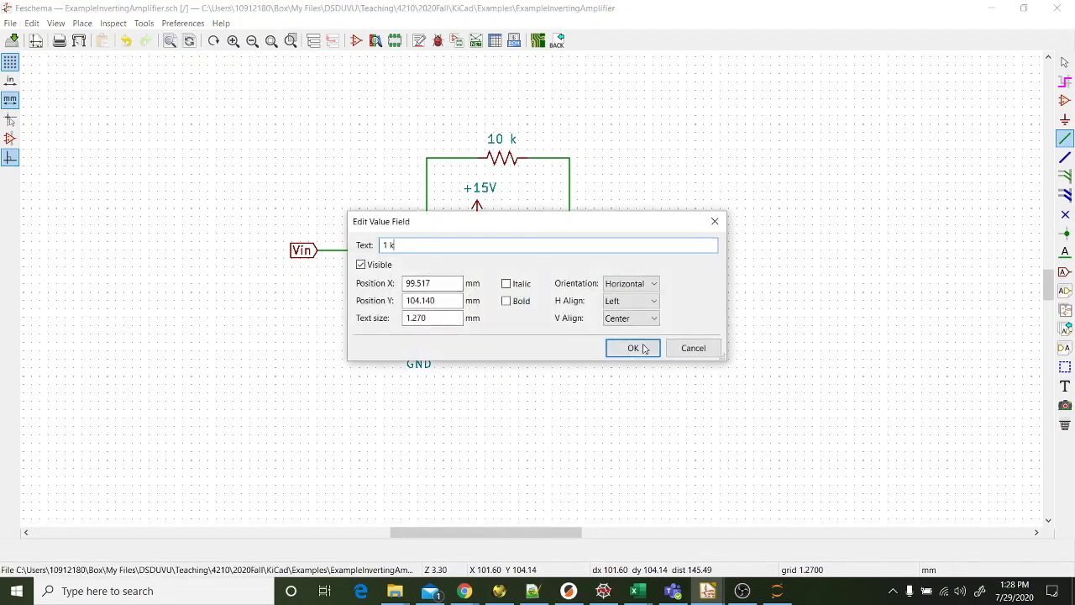
click(636, 348)
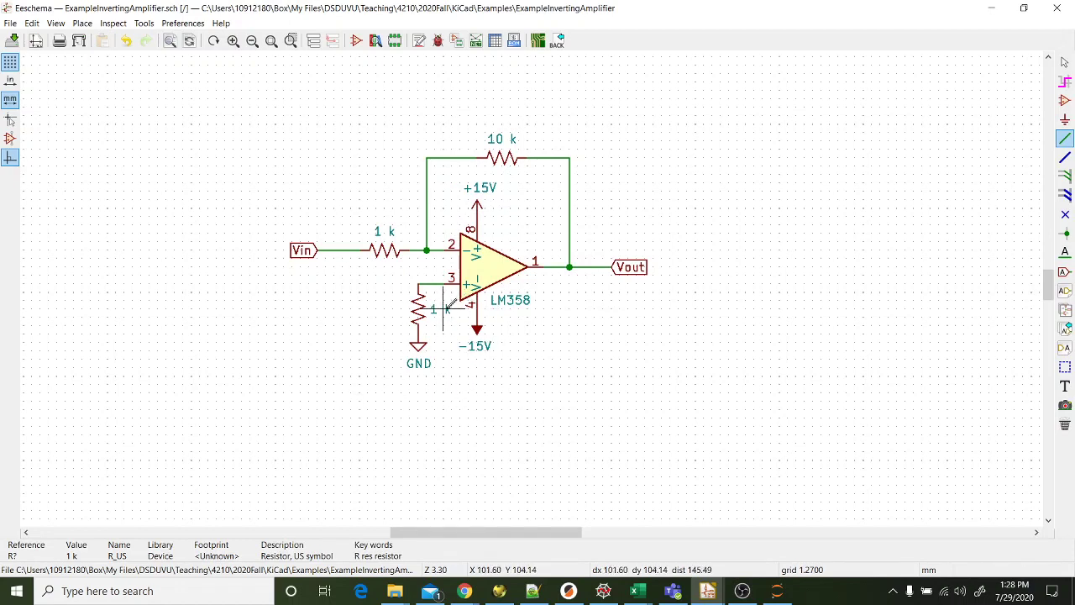
Step: Move the 1 k value label to the left of the resistor
right_click(446, 307)
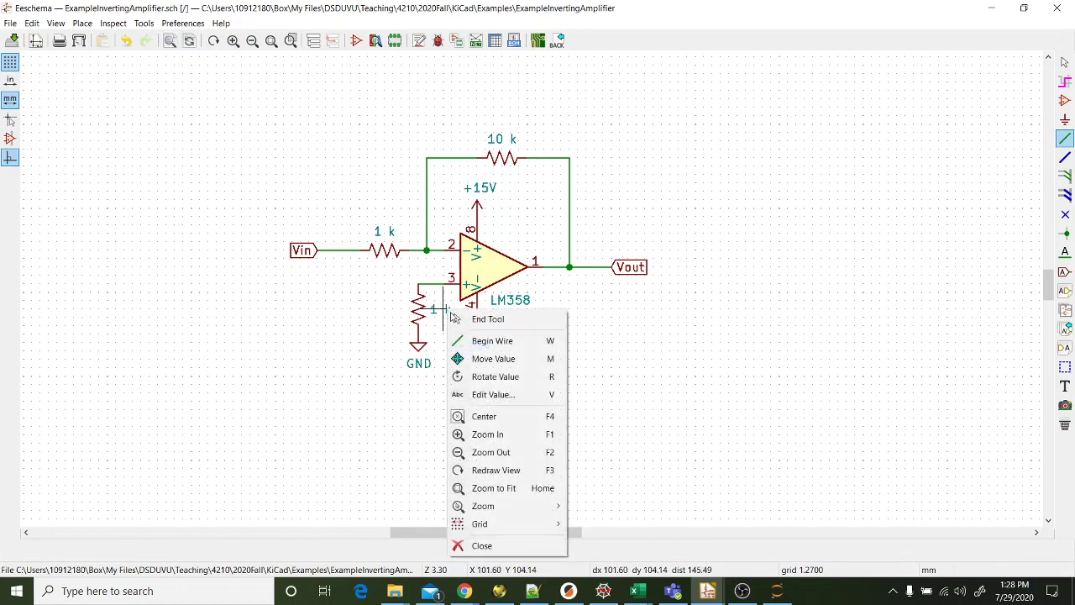
click(505, 360)
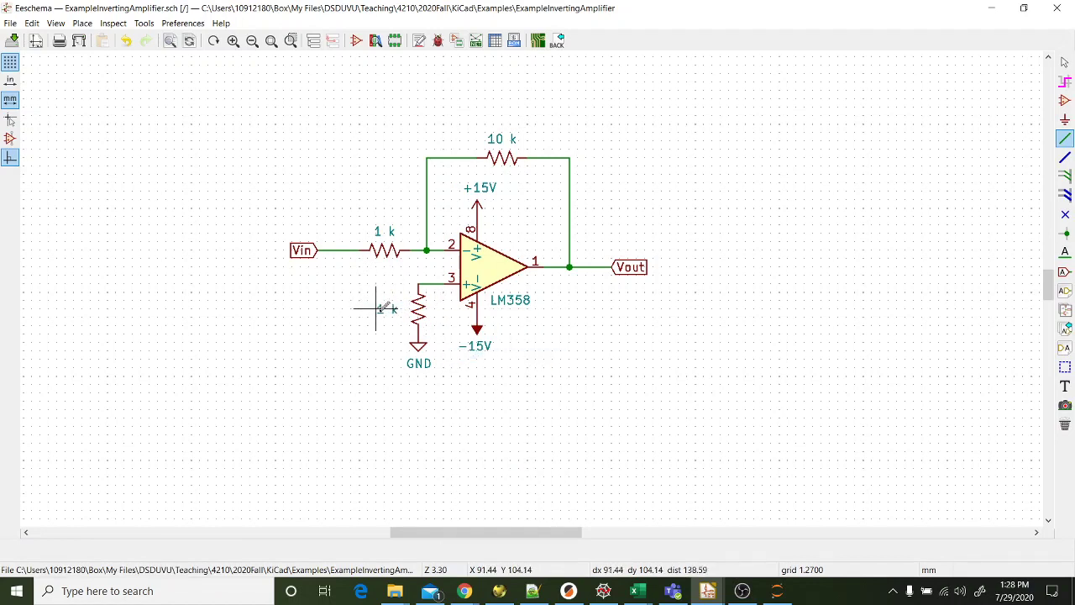
click(375, 308)
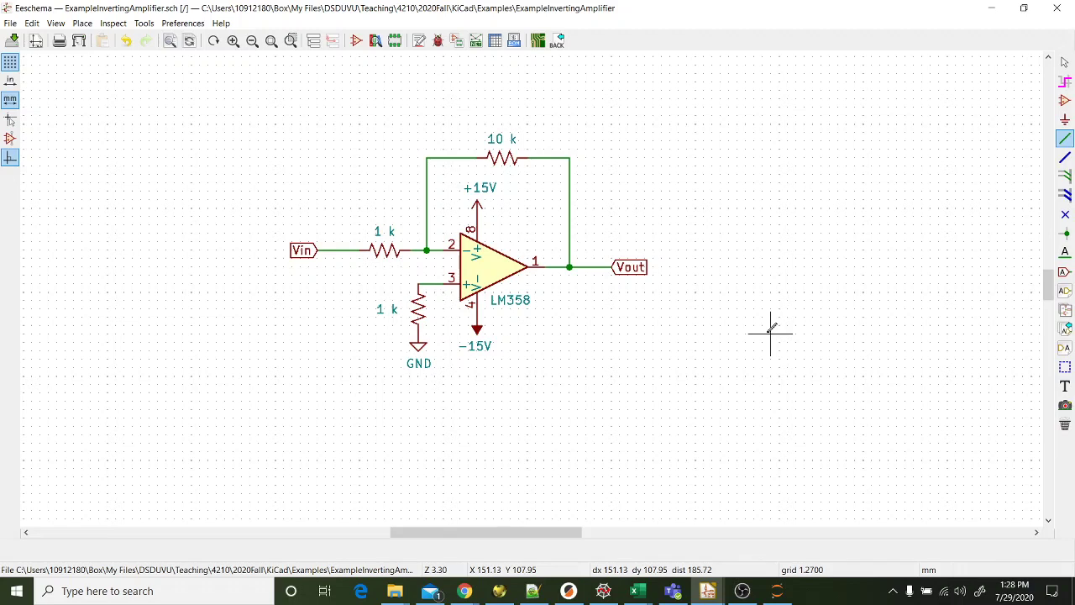
Step: Zoom and scroll so the whole circuit from Vin to Vout fills the window
scroll(770, 332, down, 1)
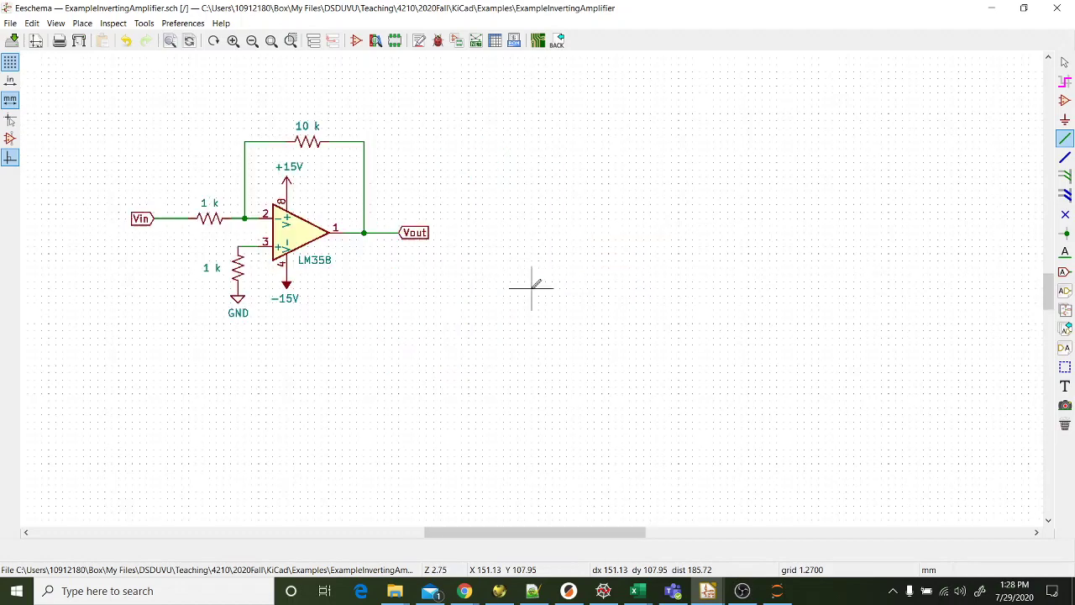
scroll(532, 285, up, 3)
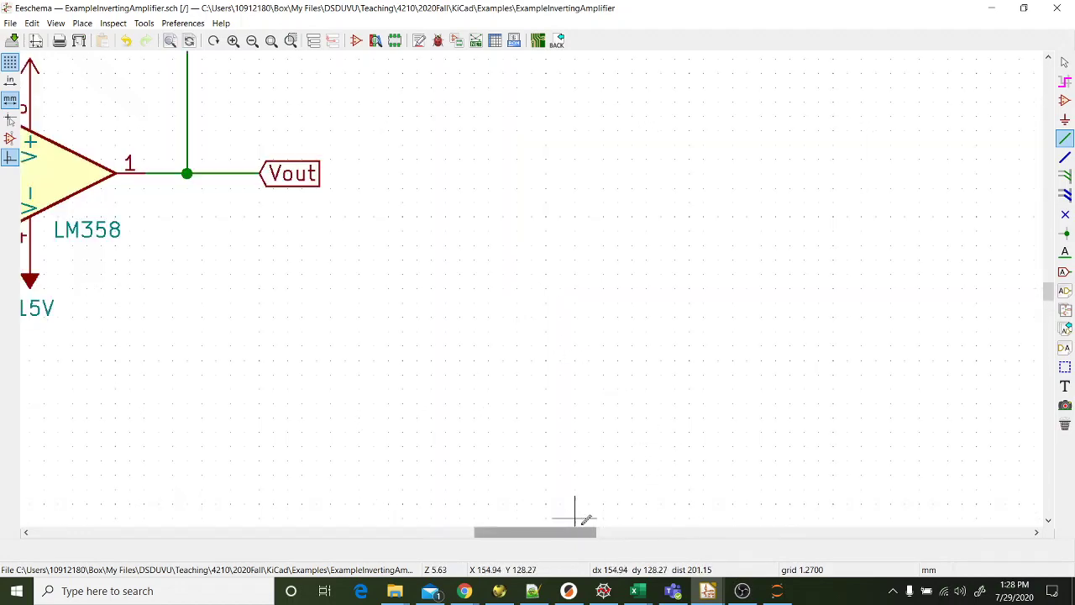
scroll(577, 511, up, 1)
drag(540, 532, 434, 509)
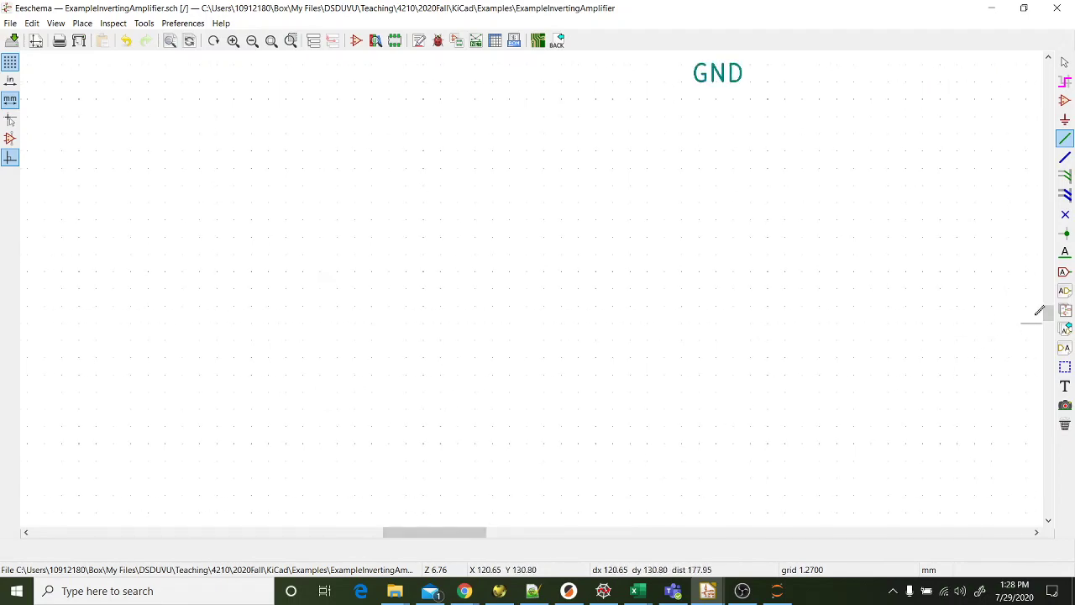
drag(1048, 312, 1048, 278)
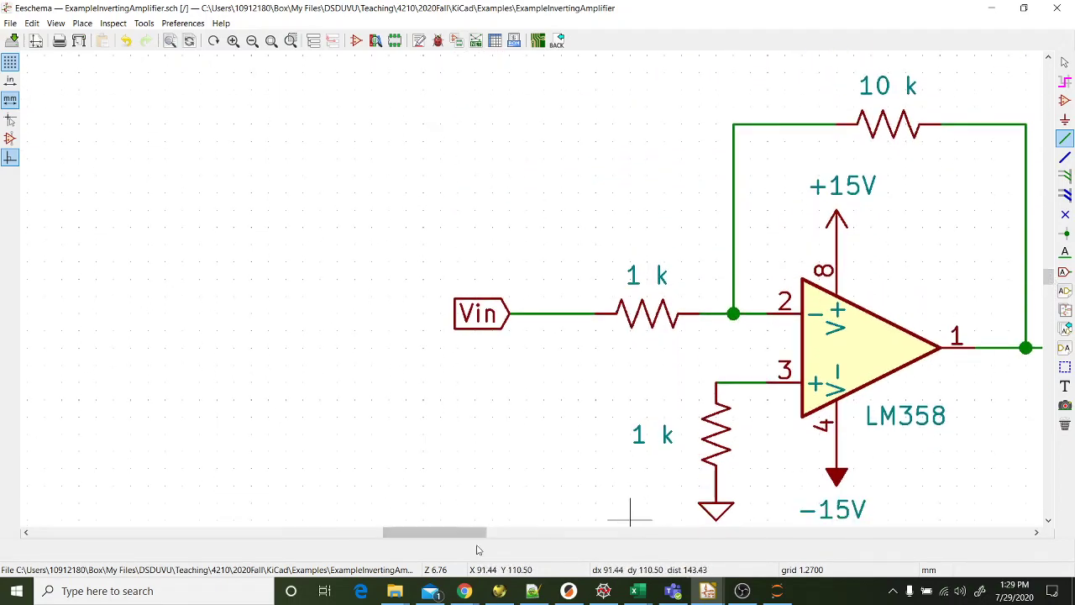
drag(469, 535, 496, 535)
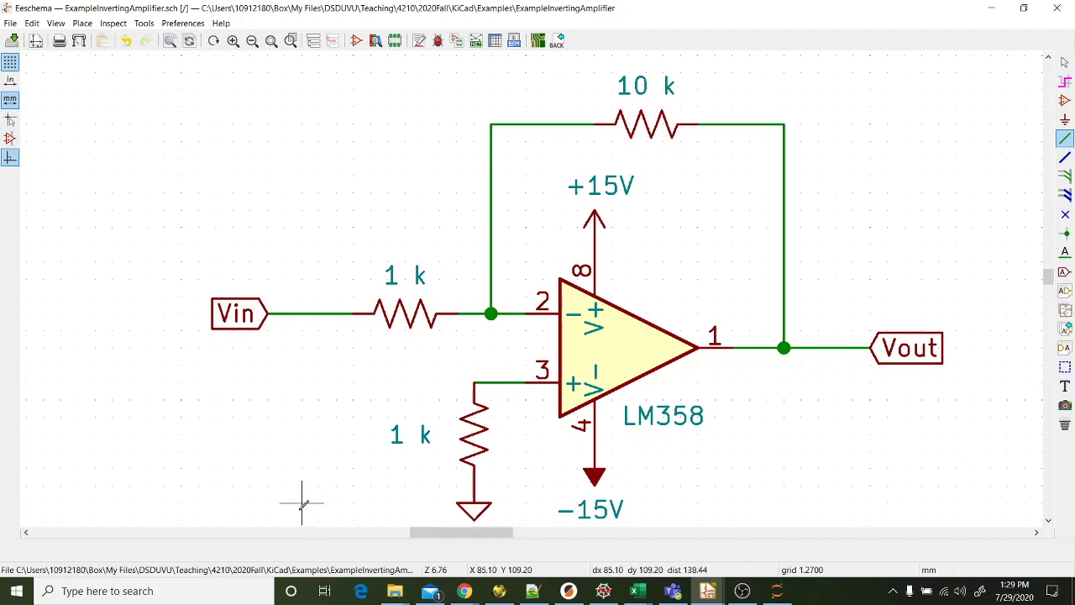
Step: Search the Start menu for 'irf' to launch IrfanView 64
click(20, 593)
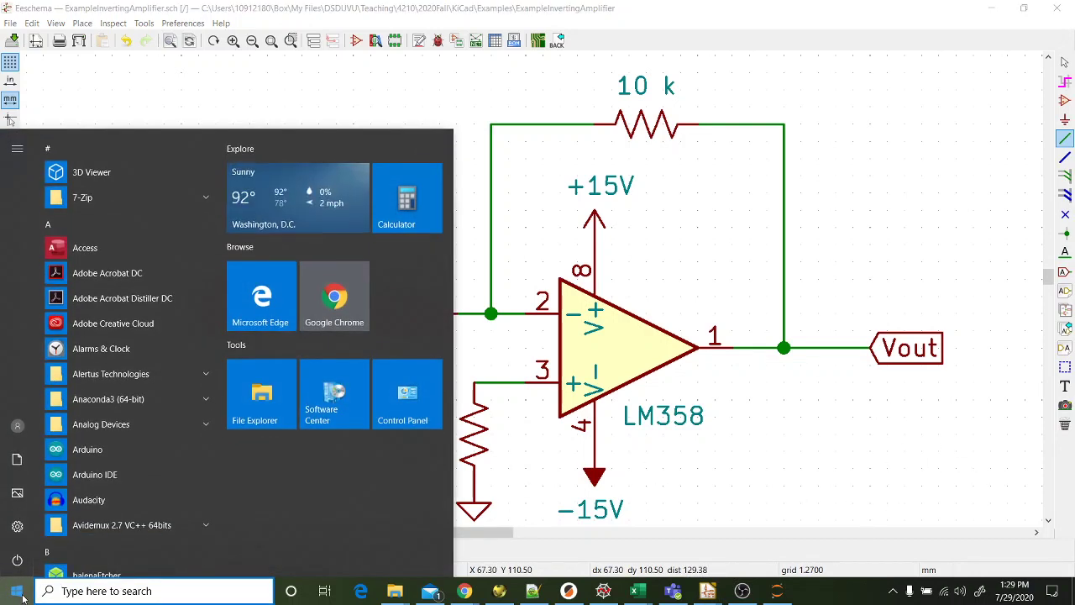
text(i)
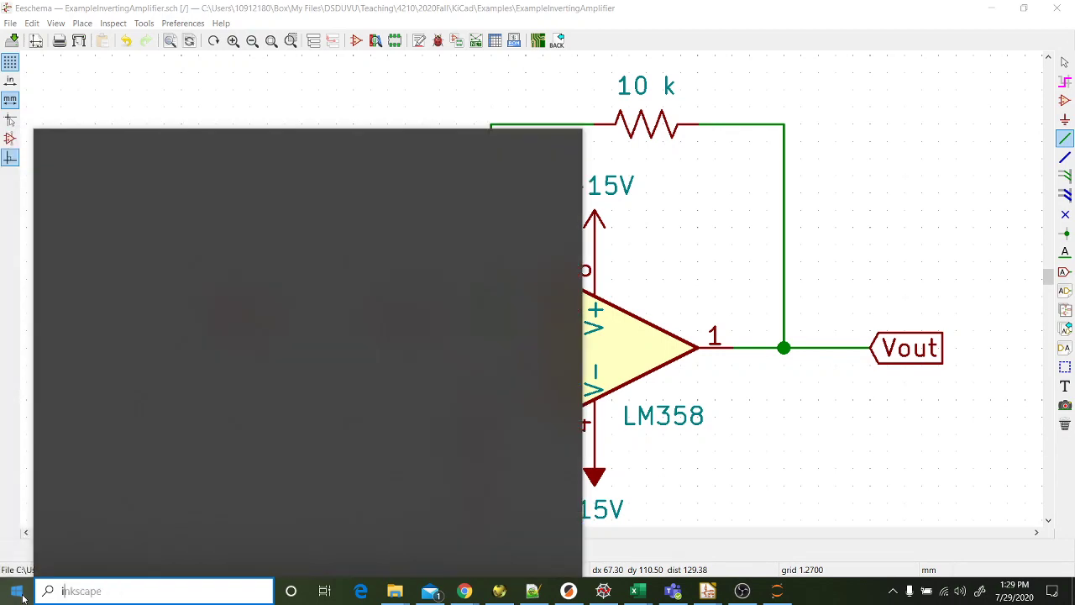
text(rf)
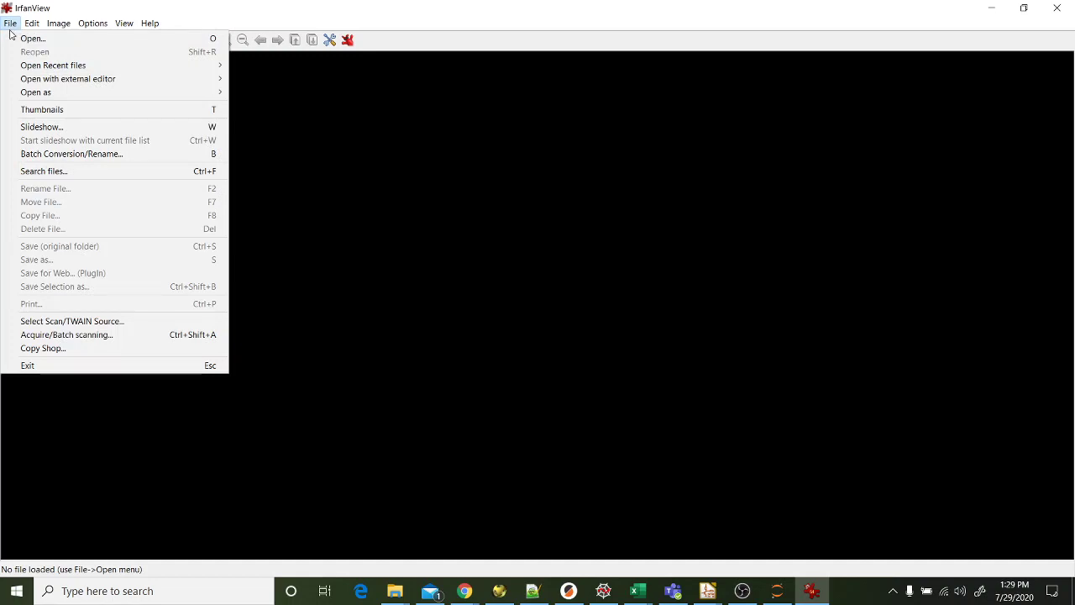
Step: Paste the schematic screenshot and crop it to the circuit area, 1372 x 815
mouse_move(32, 25)
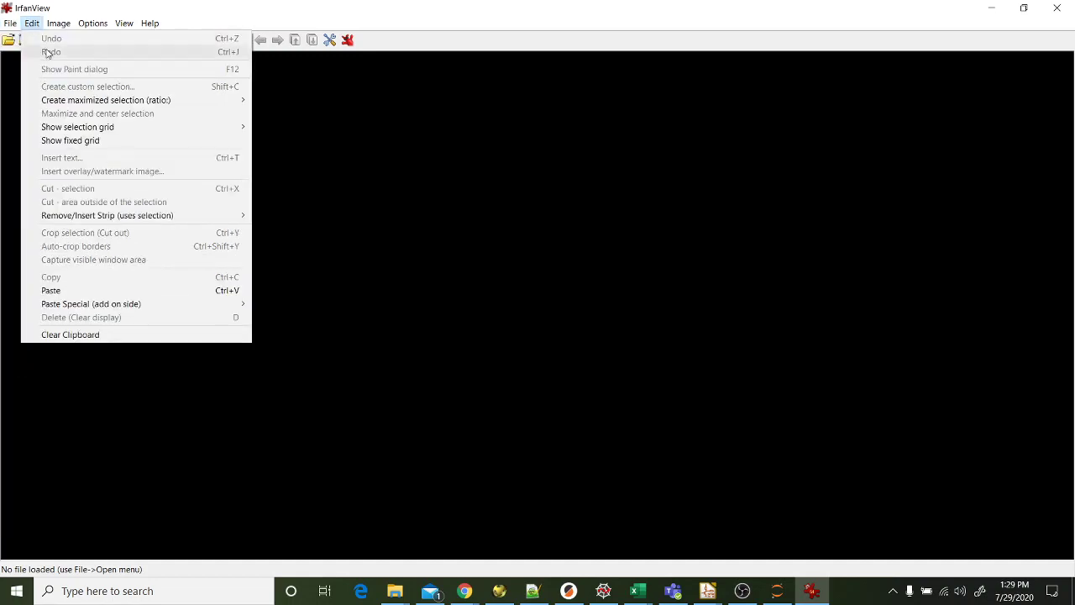
click(95, 291)
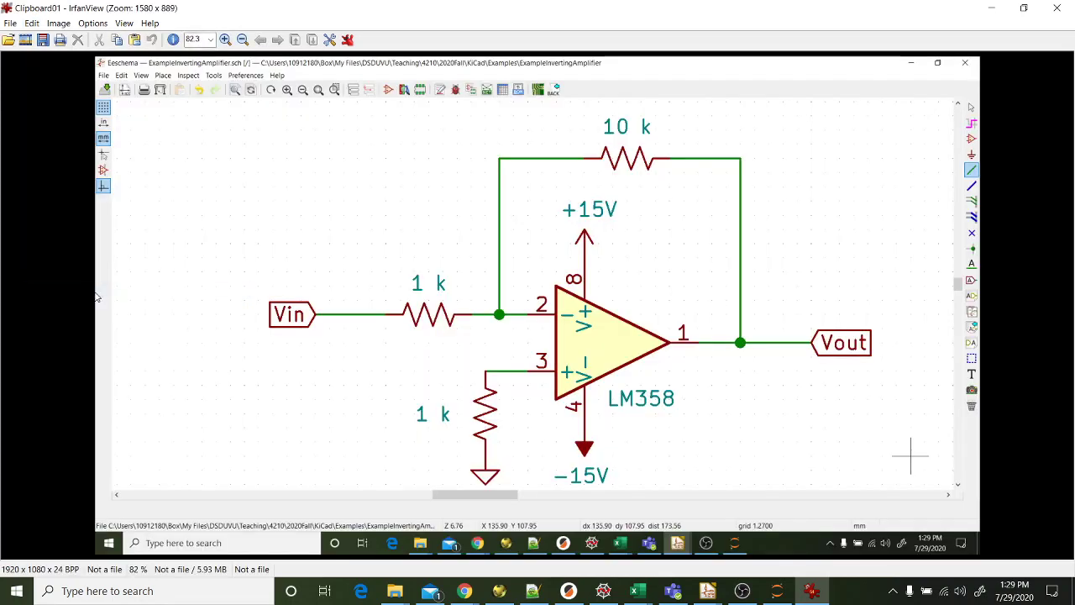
drag(221, 107, 881, 489)
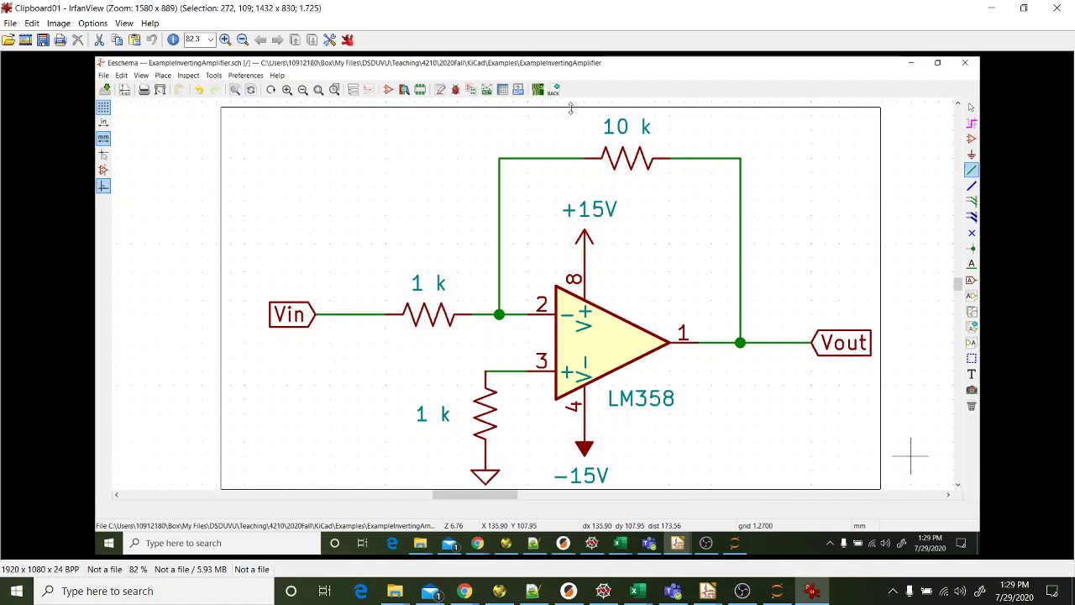
drag(570, 107, 570, 112)
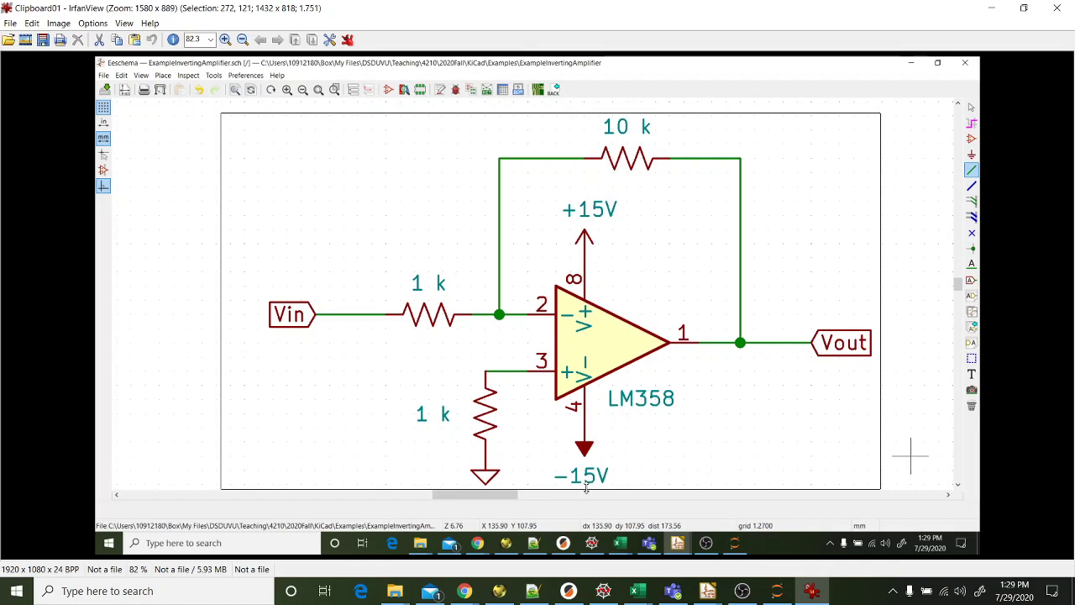
drag(586, 488, 586, 485)
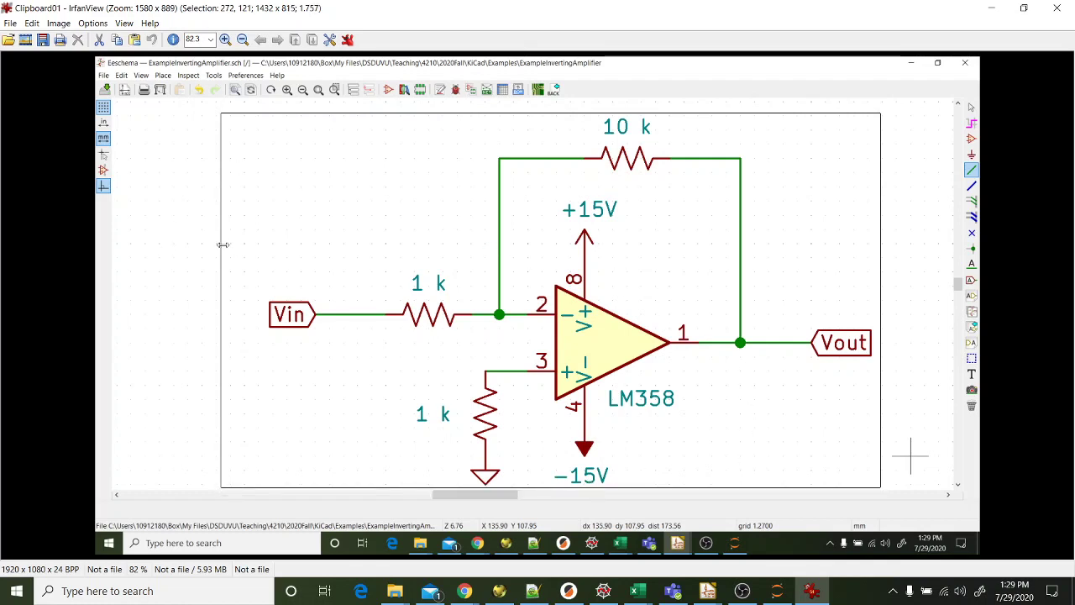
drag(221, 248, 252, 249)
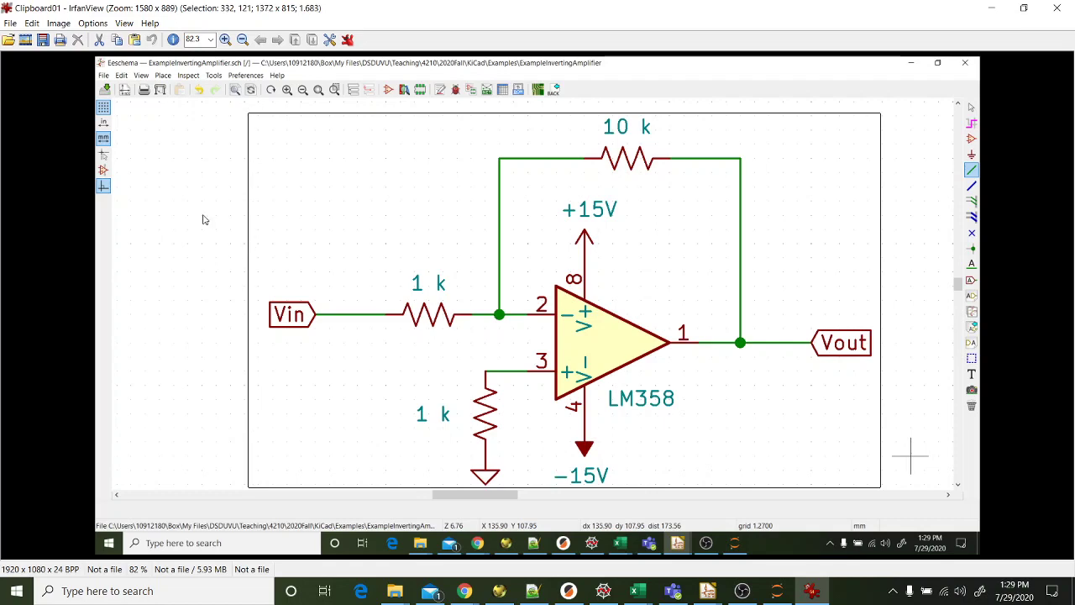
click(31, 23)
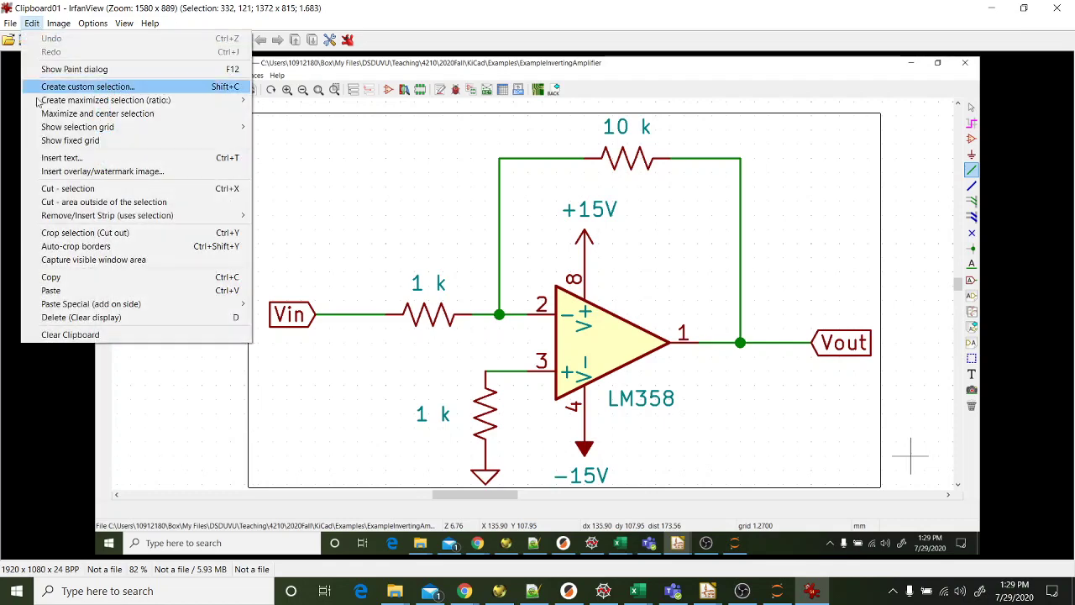
click(84, 233)
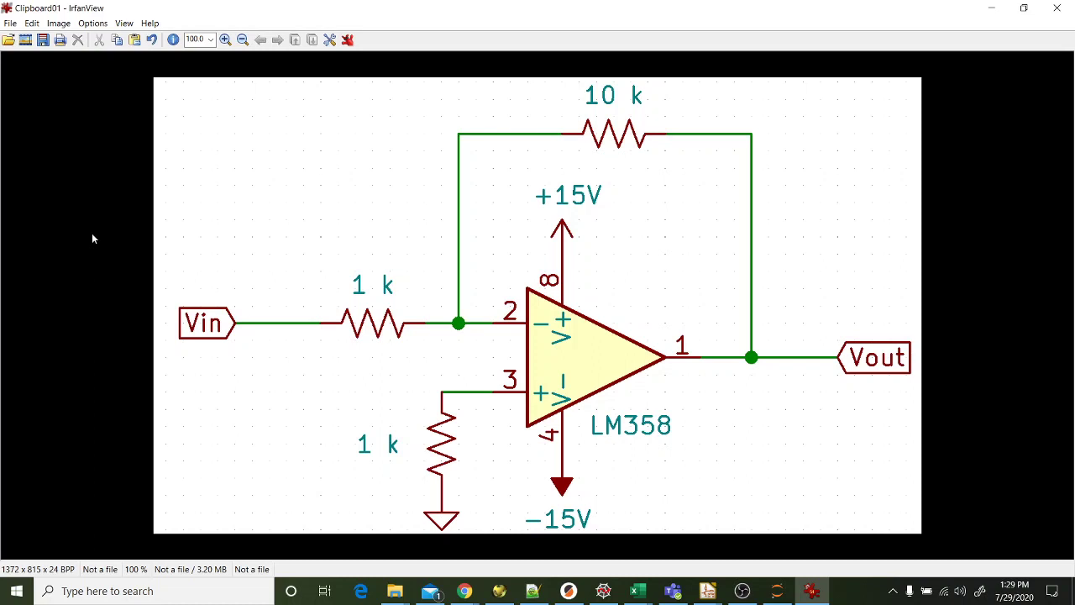
Step: Switch to another window with Alt+Tab and click inside it
key(alt+Tab)
key(Tab)
key(Tab)
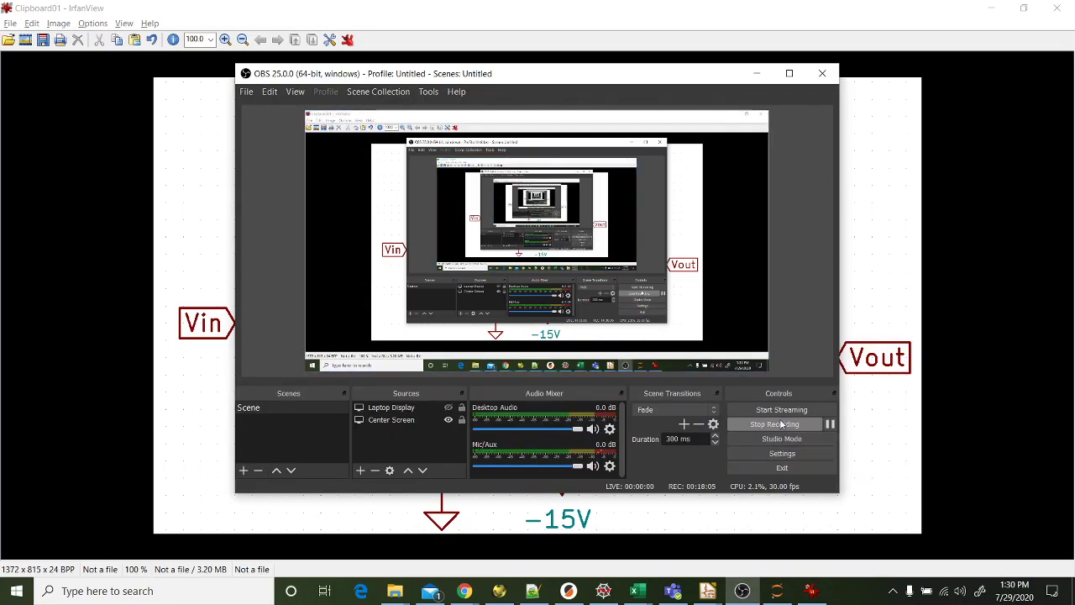
click(780, 425)
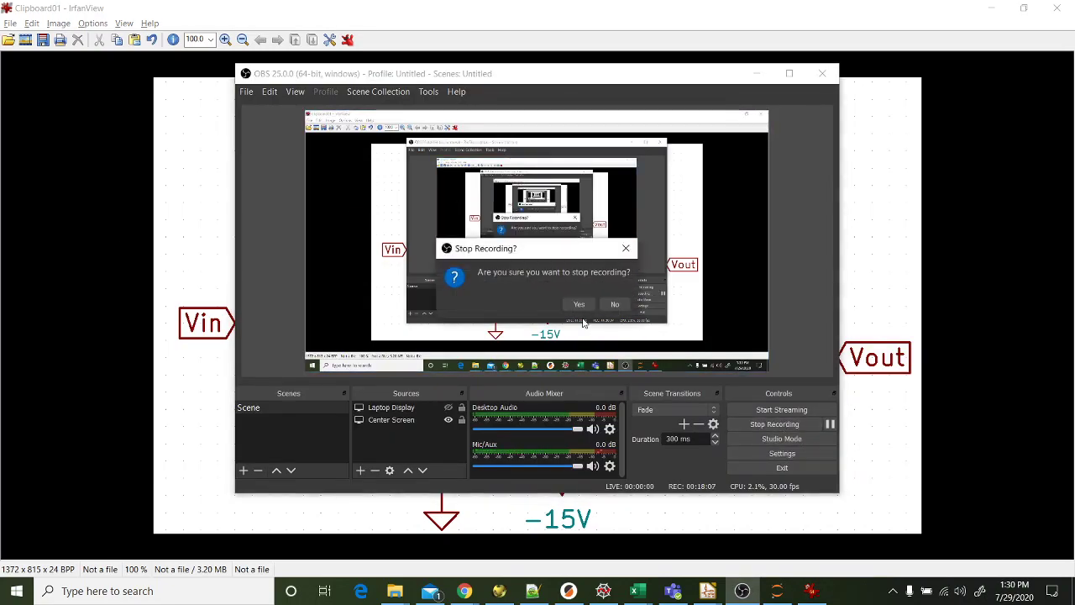